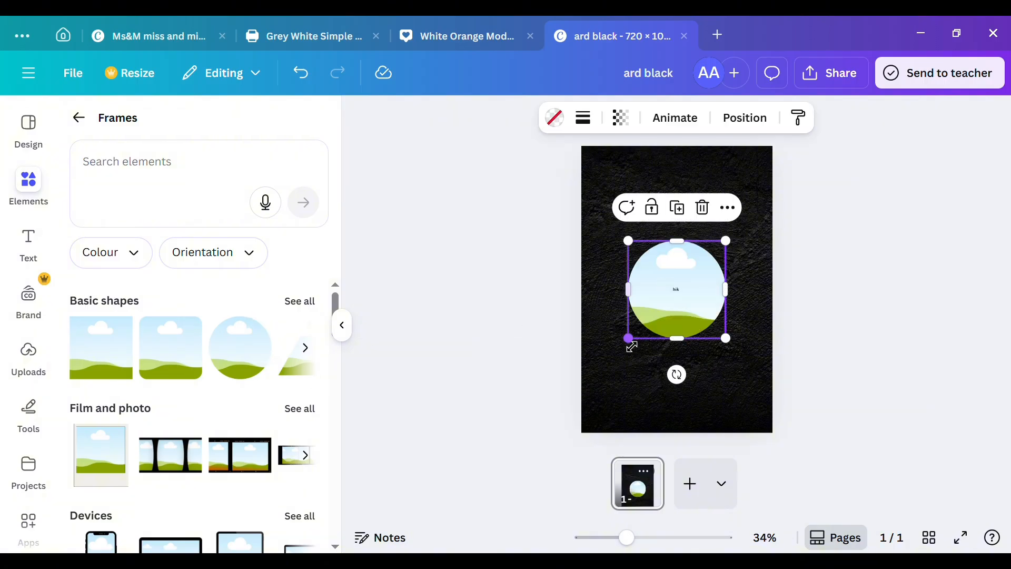
Step: Shrink the circular frame to about 337 px, clear the stray text over it, and centre it horizontally on the page
left_click_drag(631, 345, 646, 343)
left_click(677, 290)
left_click(713, 259)
left_click(682, 287)
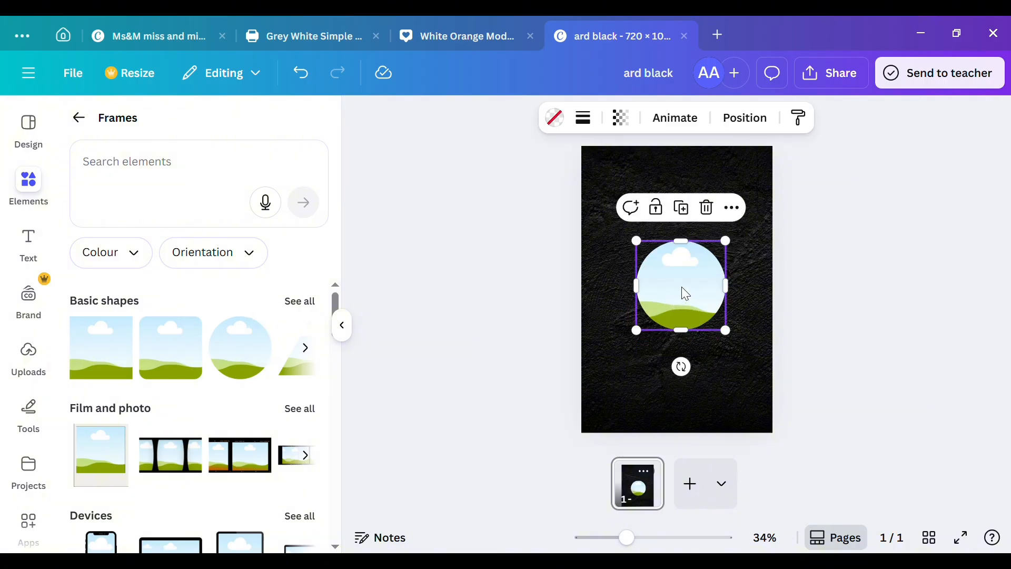
left_click_drag(681, 286, 675, 289)
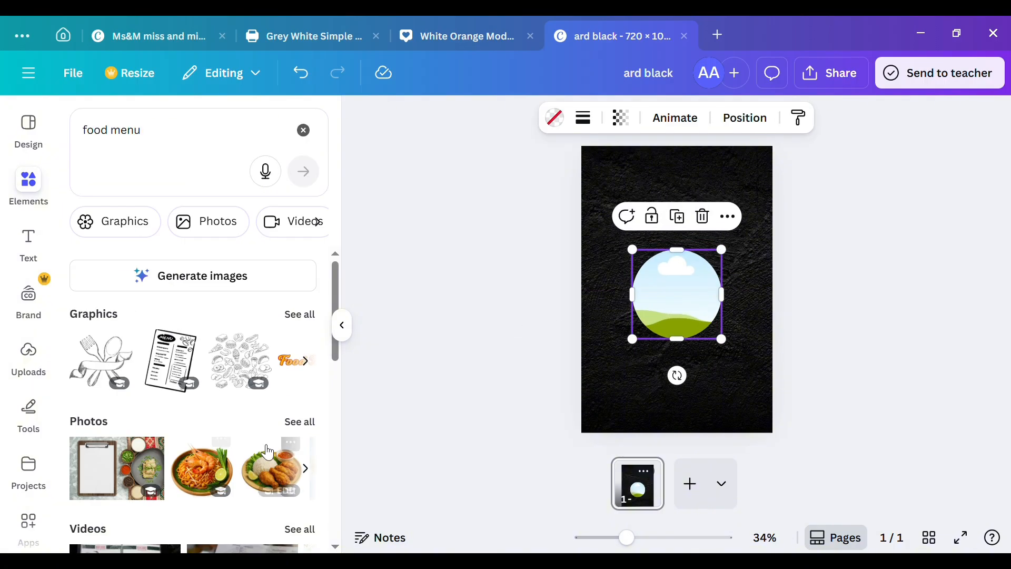
Step: Fill the circular frame with the salad bowl picture from the food menu photos, with its background removed
left_click(300, 422)
scroll(252, 466, "down", 3)
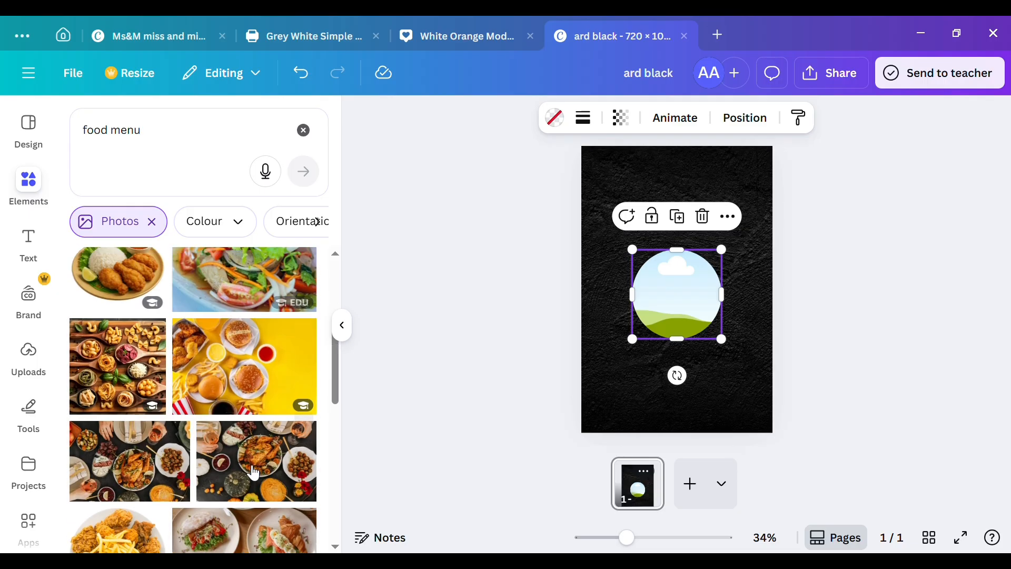
scroll(252, 470, "down", 10)
left_click(258, 313)
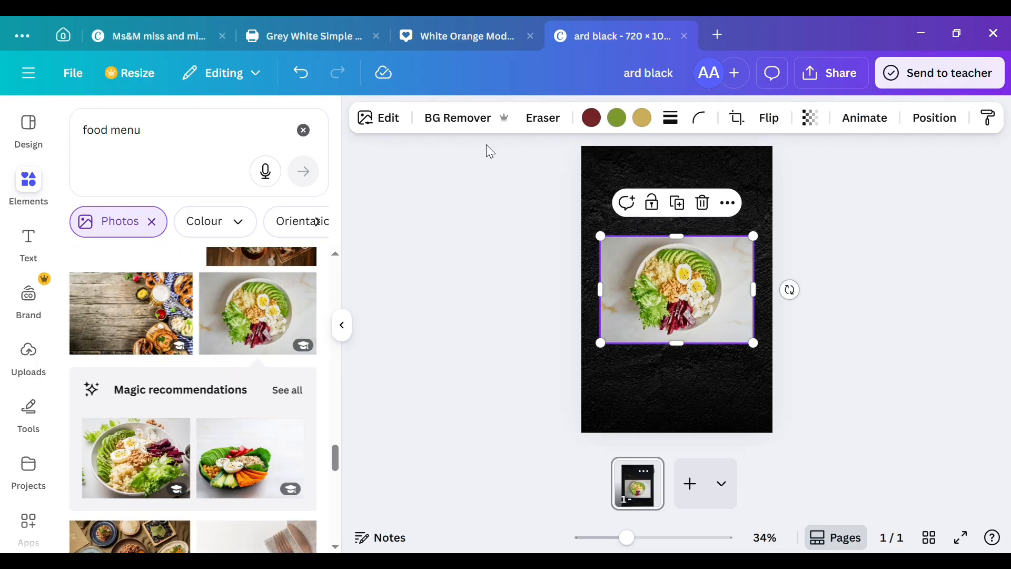
left_click(457, 116)
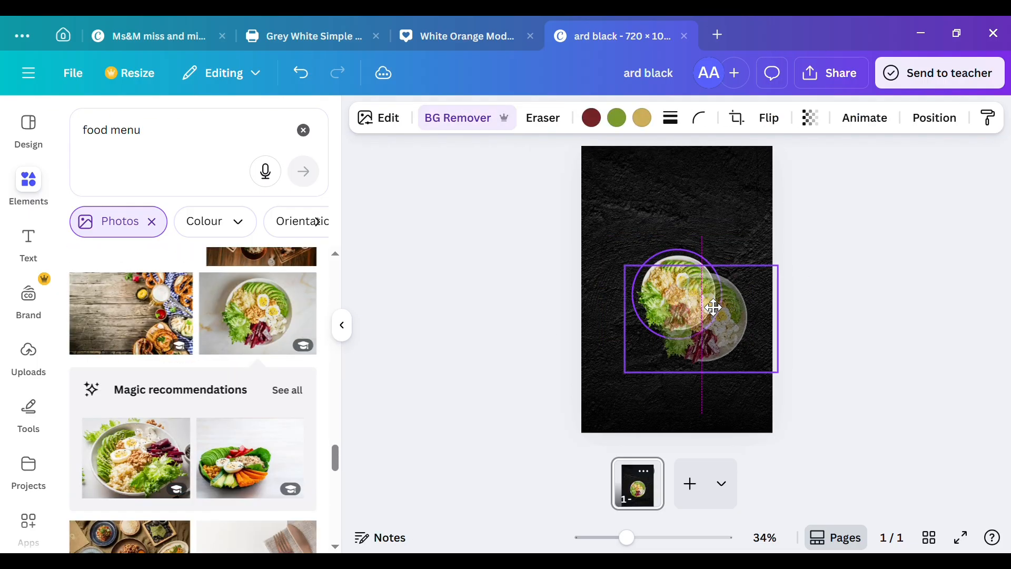
Step: Replace the food menu search with a search for "white blur circle" elements
left_click(313, 132)
key("c")
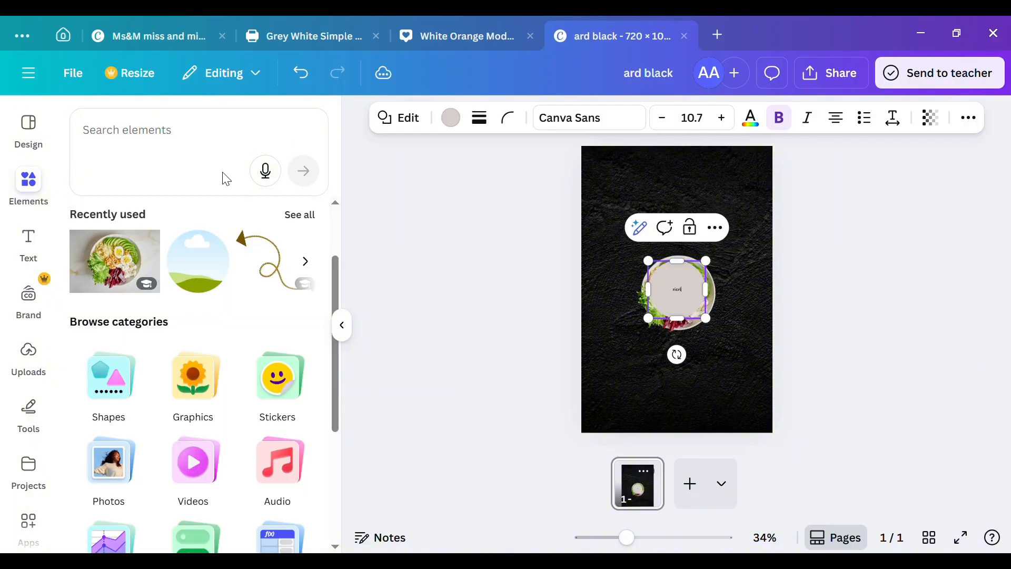
left_click(137, 138)
type("circ")
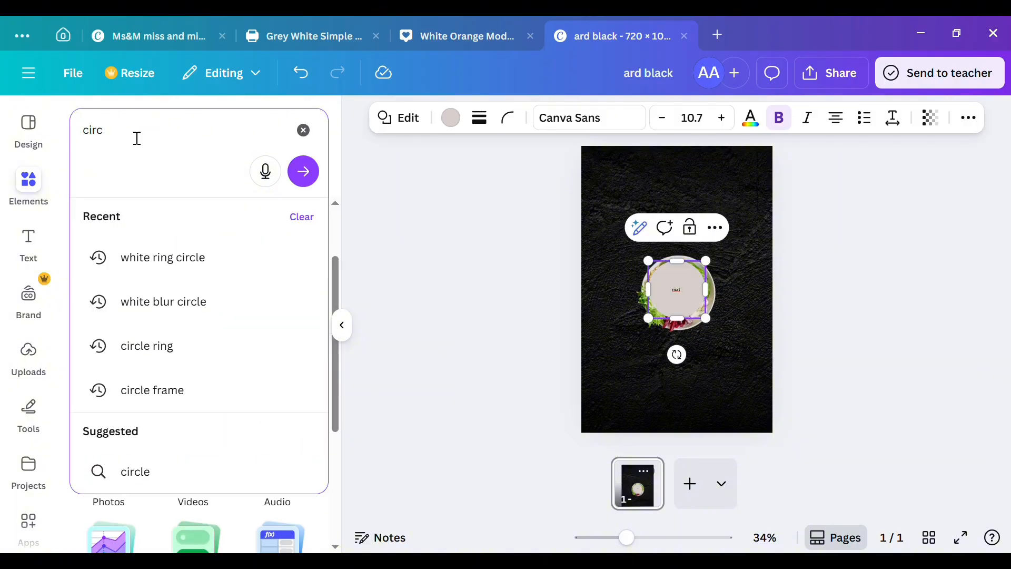
type("le")
left_click(192, 311)
Step: Filter the graphics results to yellow and add the blurred orange-yellow glow circle to the page
scroll(153, 472, "down", 2)
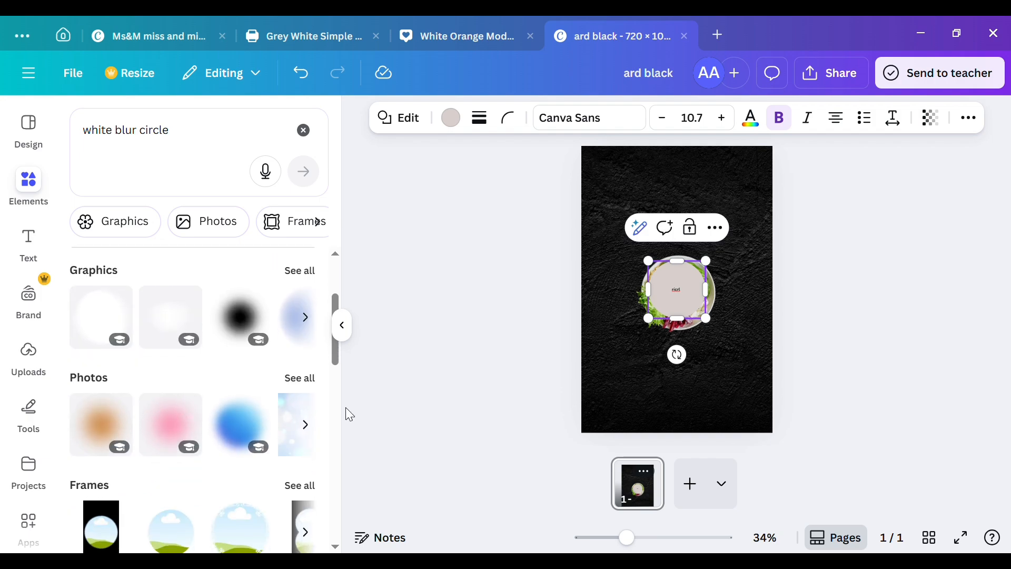
left_click(300, 271)
left_click(215, 221)
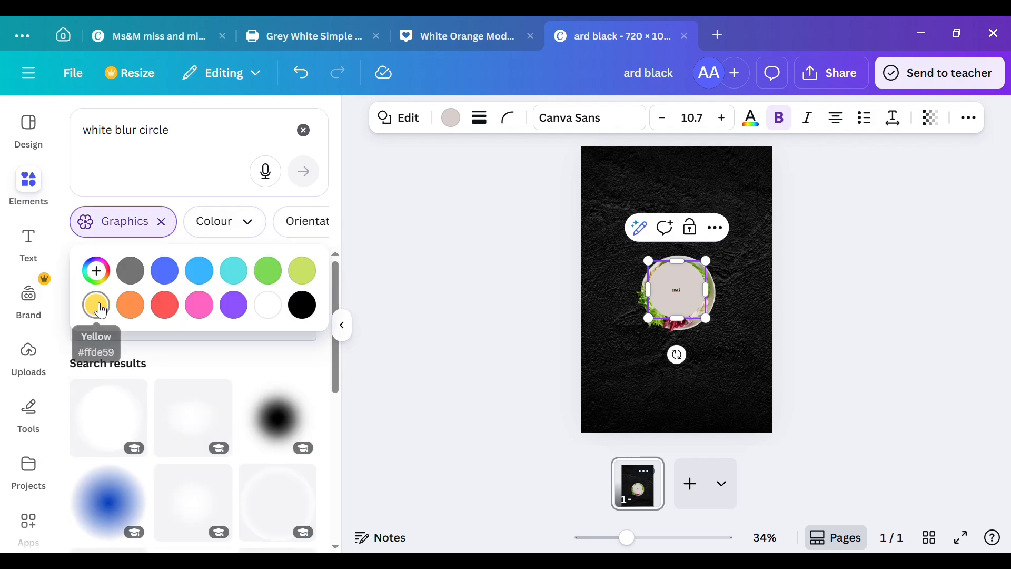
left_click(97, 303)
scroll(105, 443, "down", 2)
left_click(107, 445)
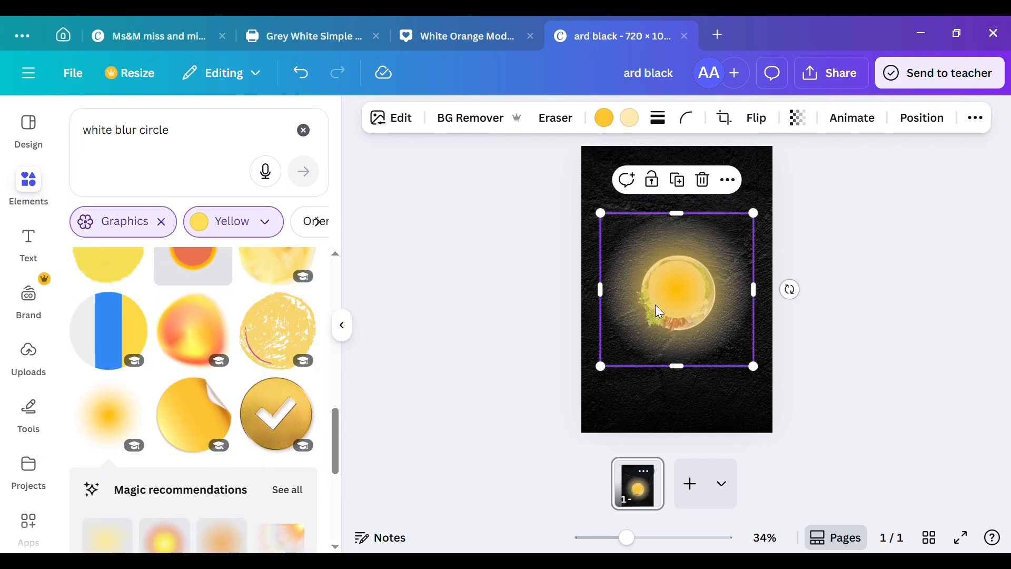
Step: Shift the orange-yellow glow slightly over the bowl and send it behind the other elements
left_click_drag(656, 305, 697, 300)
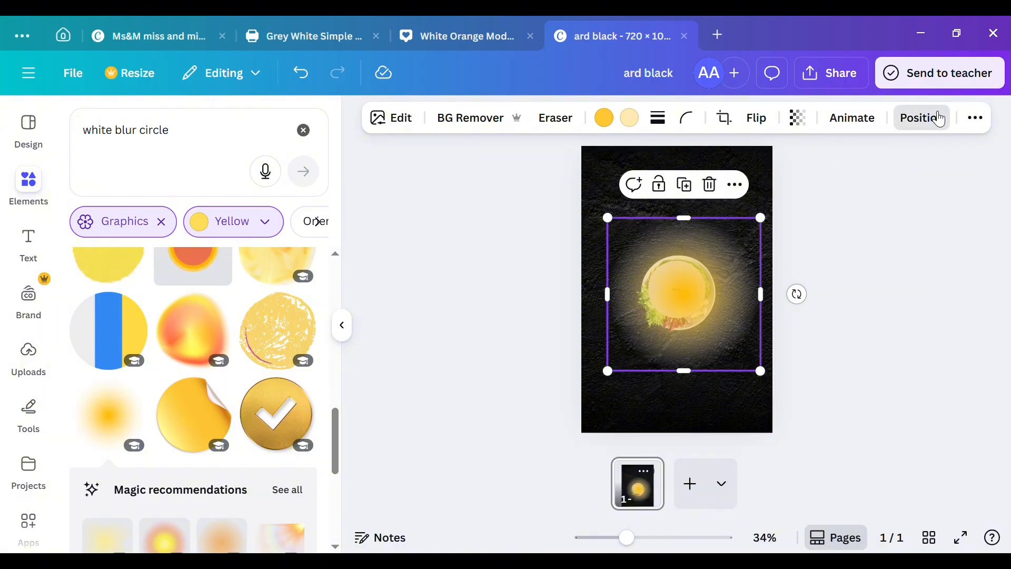
left_click(921, 117)
left_click(273, 212)
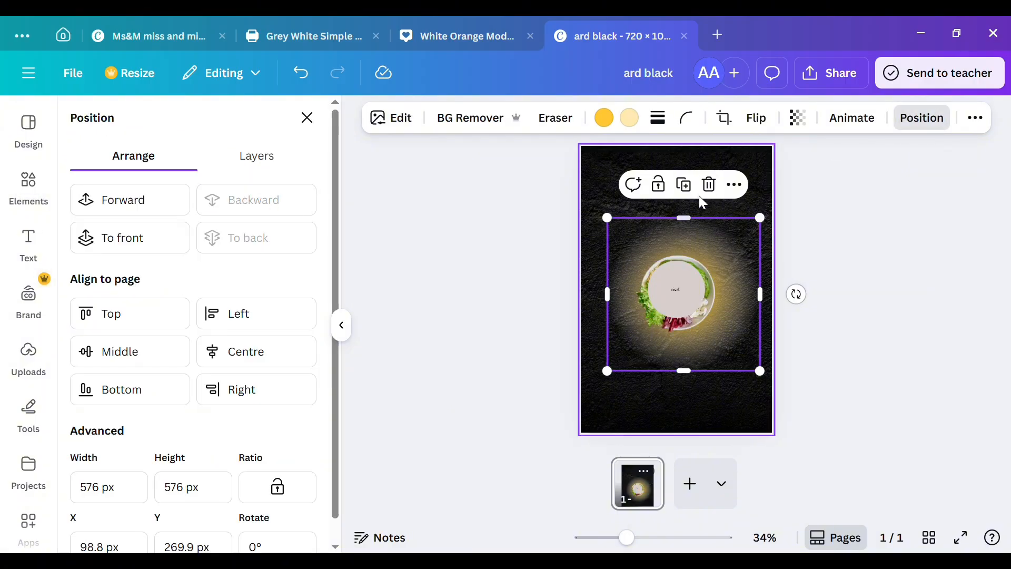
Step: Delete the grey circle shape covering the salad bowl and select the bowl frame
left_click(687, 279)
left_click(715, 227)
left_click(714, 315)
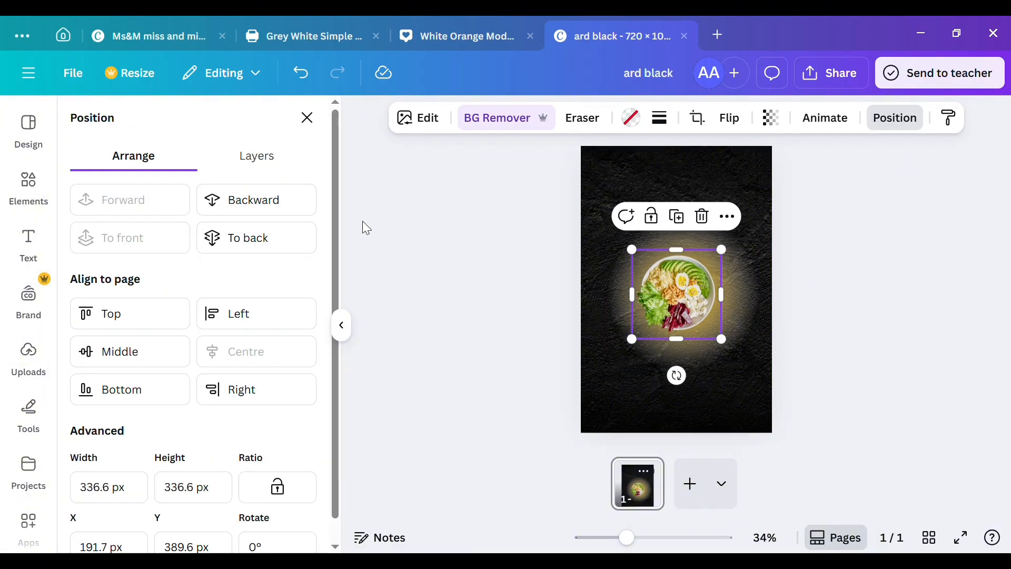
Step: Add the soft white-and-yellow blurred circle from the yellow graphics and send it backward behind the bowl
left_click(305, 117)
scroll(256, 294, "down", 3)
scroll(255, 293, "down", 3)
scroll(115, 316, "up", 1)
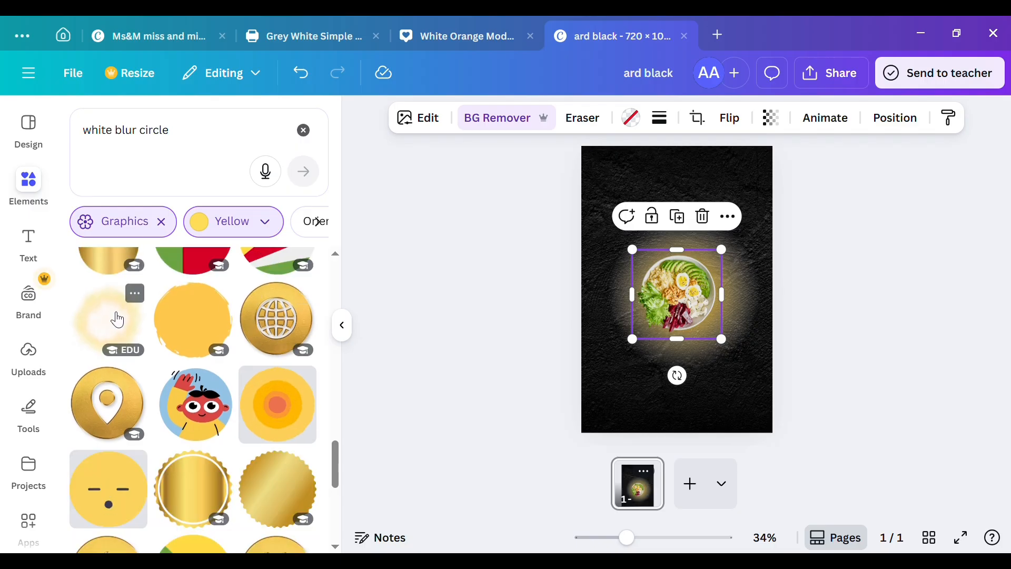
left_click(115, 316)
left_click(921, 118)
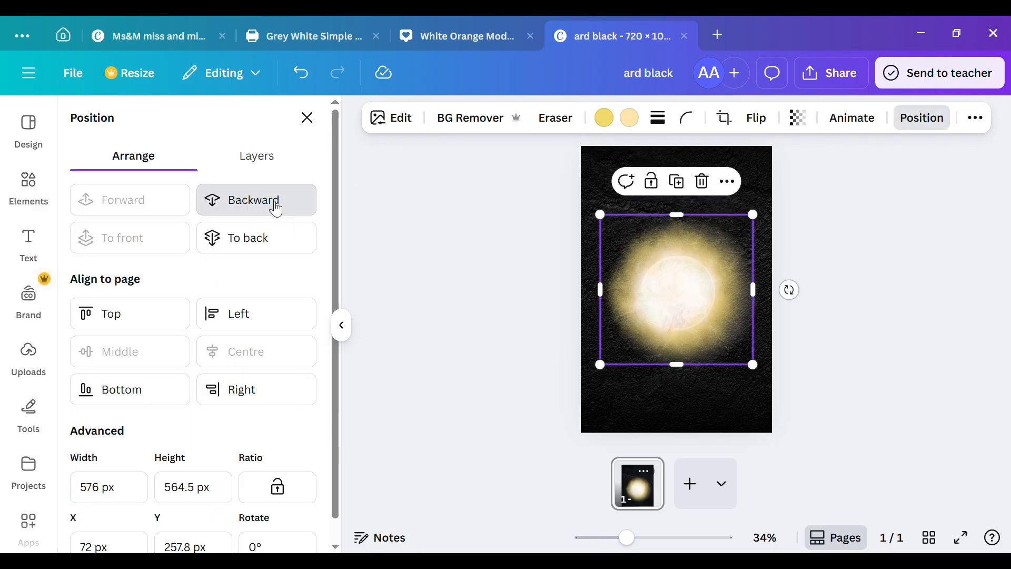
left_click(274, 200)
Step: Resize the soft white-and-yellow glow to about 456 × 447 px and centre it around the bowl
left_click_drag(601, 365, 633, 337)
left_click_drag(730, 235, 710, 273)
left_click(691, 291)
left_click(653, 217)
left_click(692, 218)
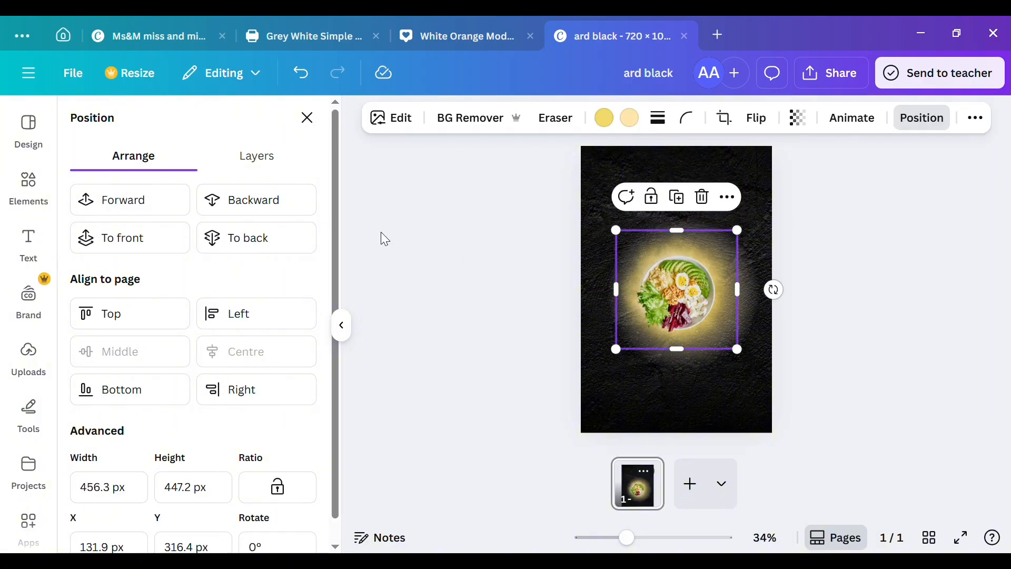
Step: Search the elements for "white circle ring"
left_click(320, 120)
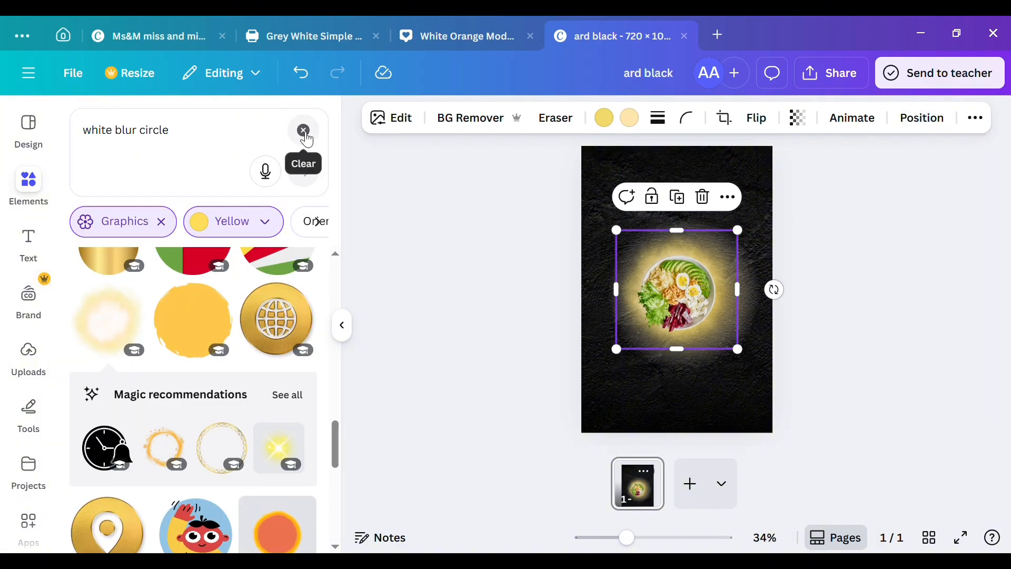
double_click(134, 136)
type("ring")
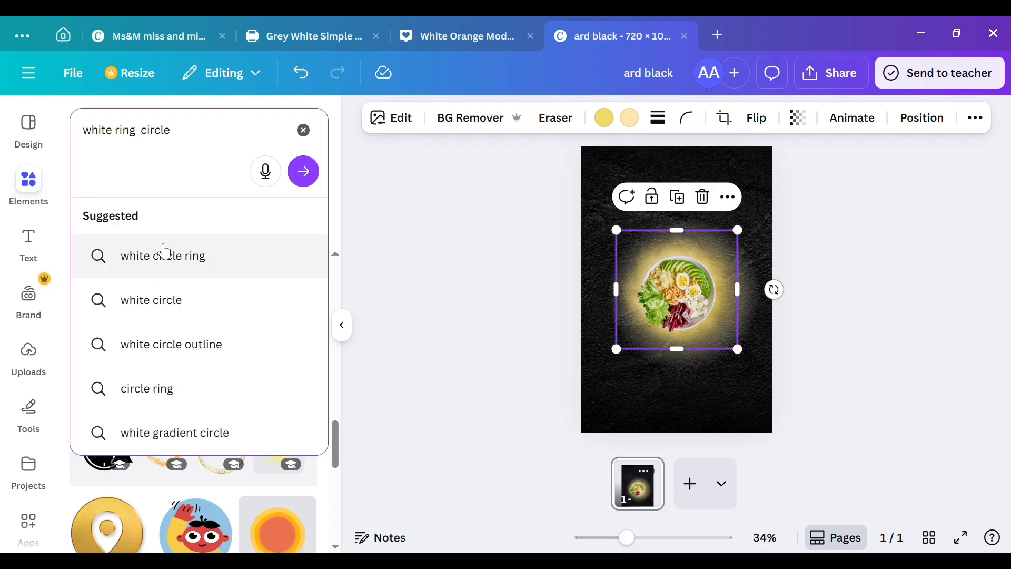
left_click(165, 257)
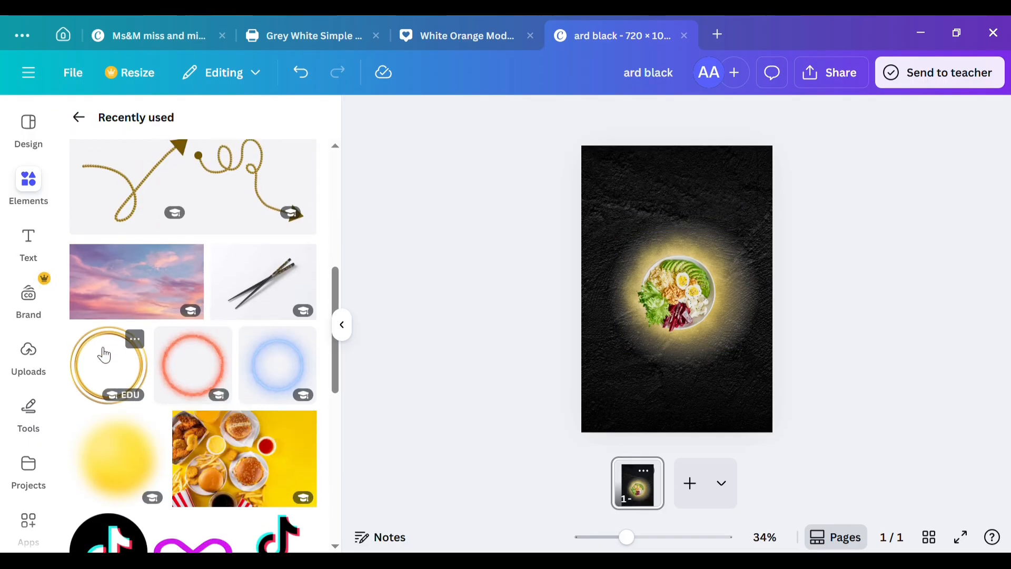
Step: Add a gold double-ring graphic, then resize and position it to fit around the salad bowl
left_click(101, 354)
left_click_drag(601, 366, 645, 329)
left_click_drag(716, 254, 694, 274)
left_click_drag(626, 346, 642, 332)
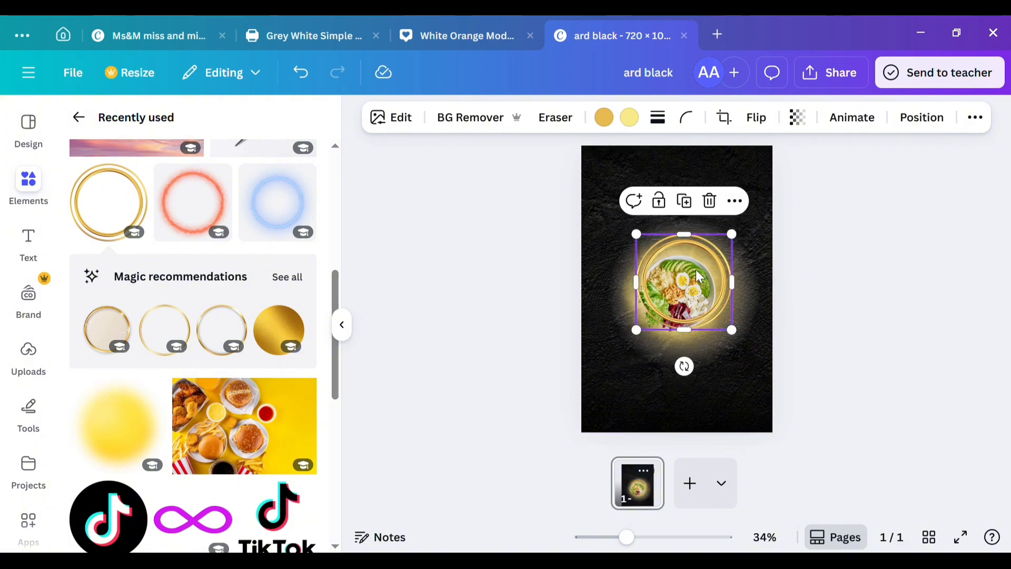
left_click_drag(702, 280, 694, 292)
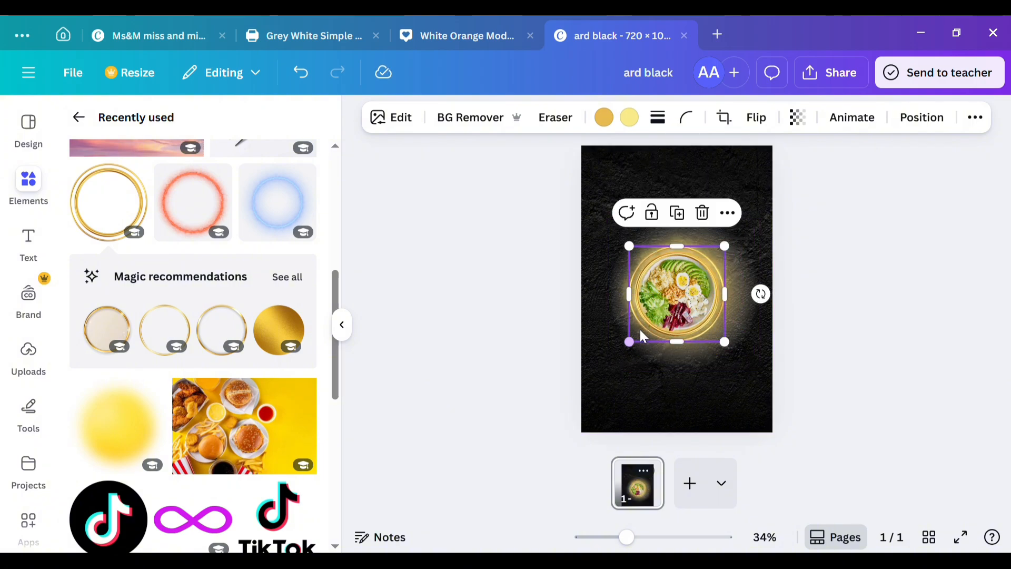
left_click_drag(641, 350, 647, 342)
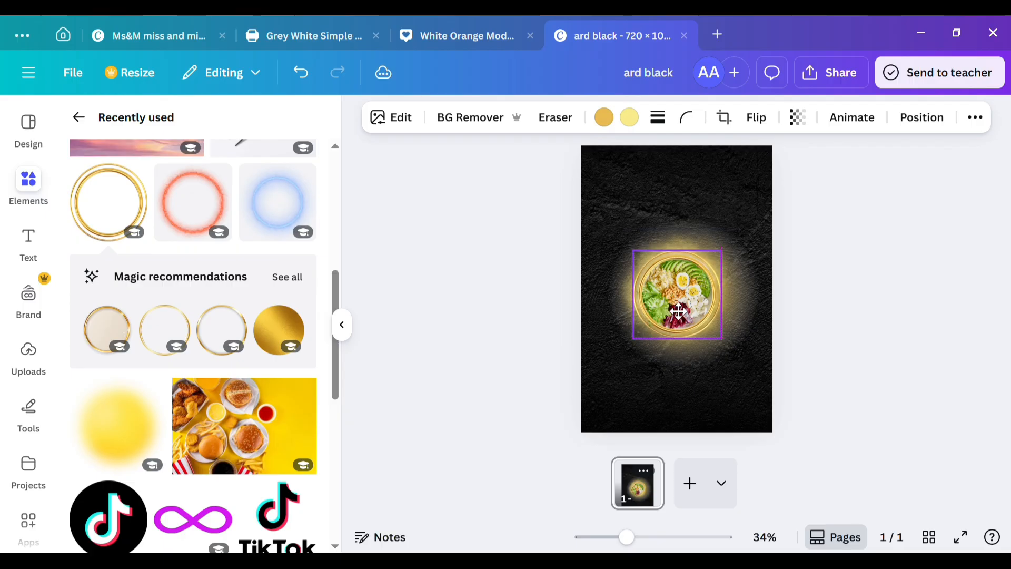
left_click(659, 405)
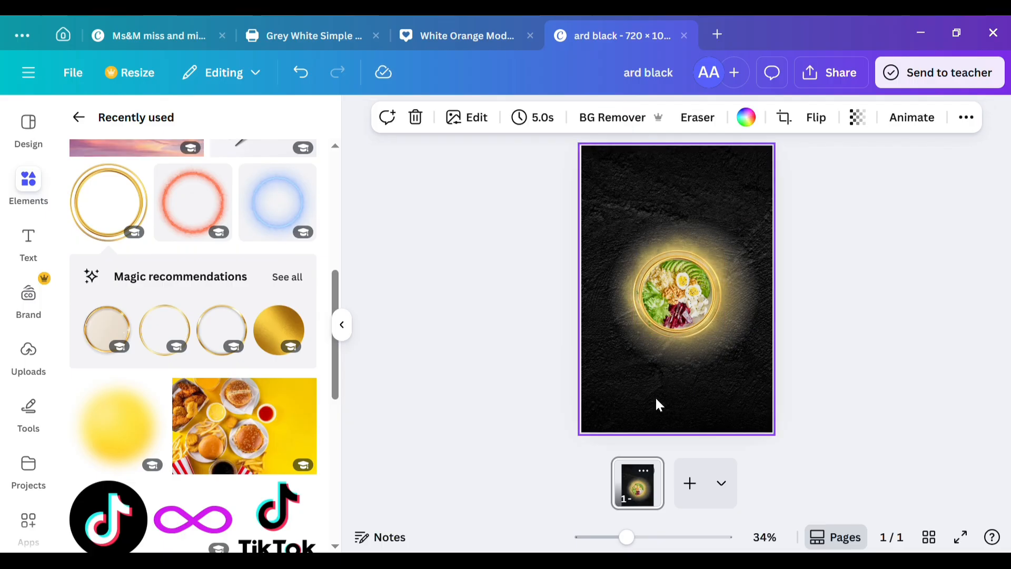
Step: Add the black chopsticks photo from the recently used elements and remove its background
scroll(230, 194, "up", 4)
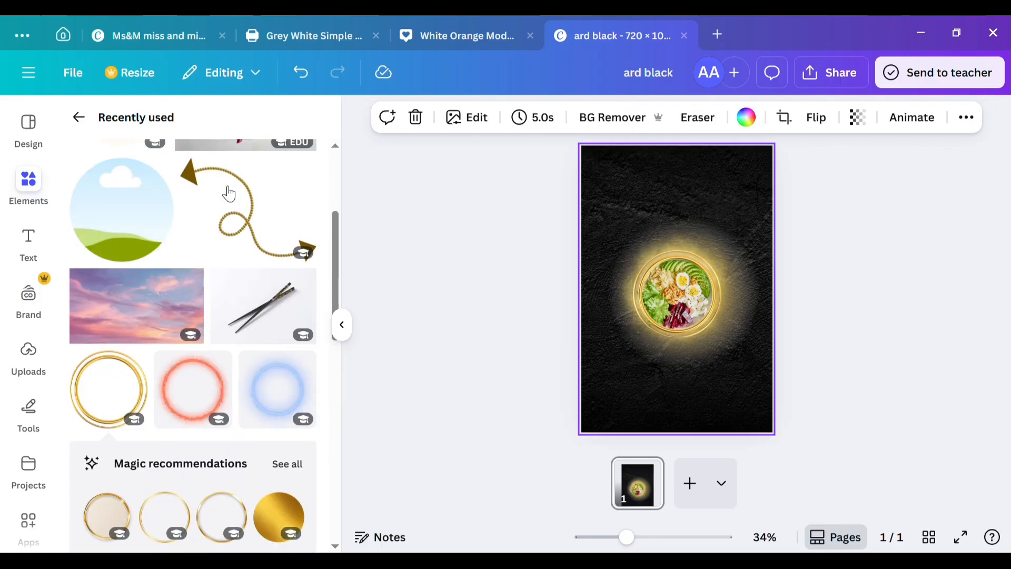
left_click(270, 277)
left_click(477, 118)
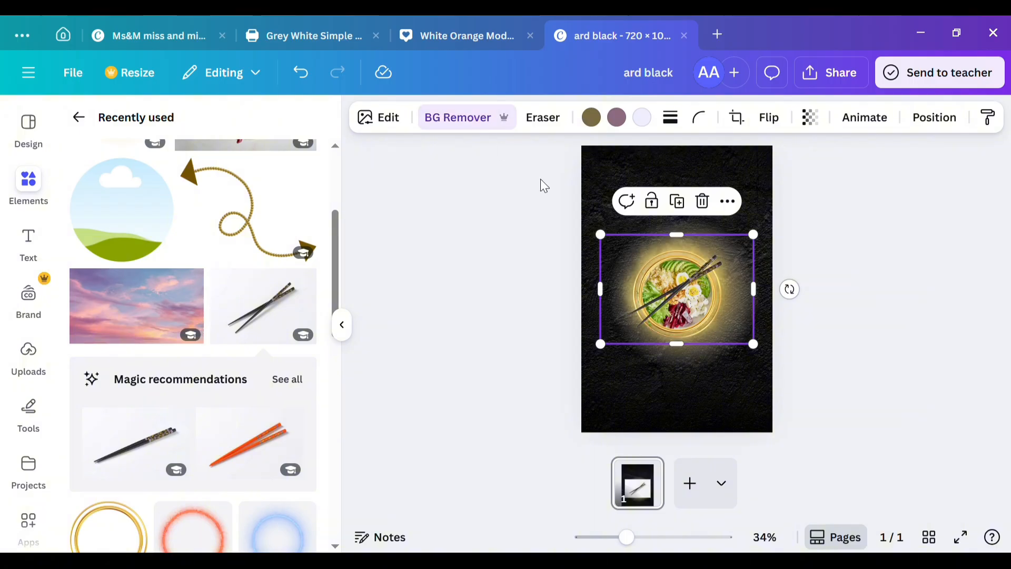
Step: Crop and shrink the chopsticks photo and place it over the lower-right part of the bowl
left_click_drag(690, 239, 687, 257)
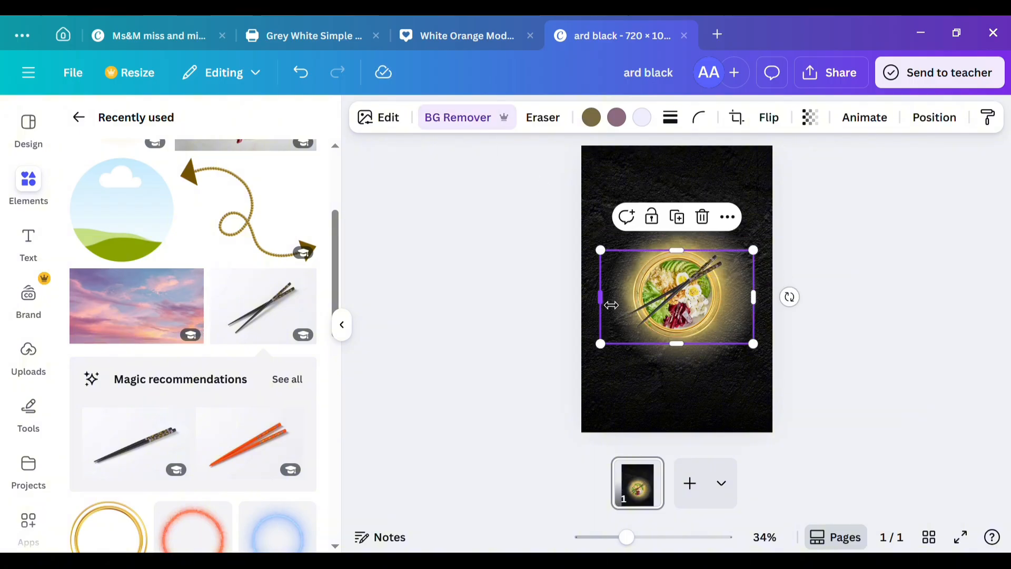
left_click_drag(611, 305, 629, 304)
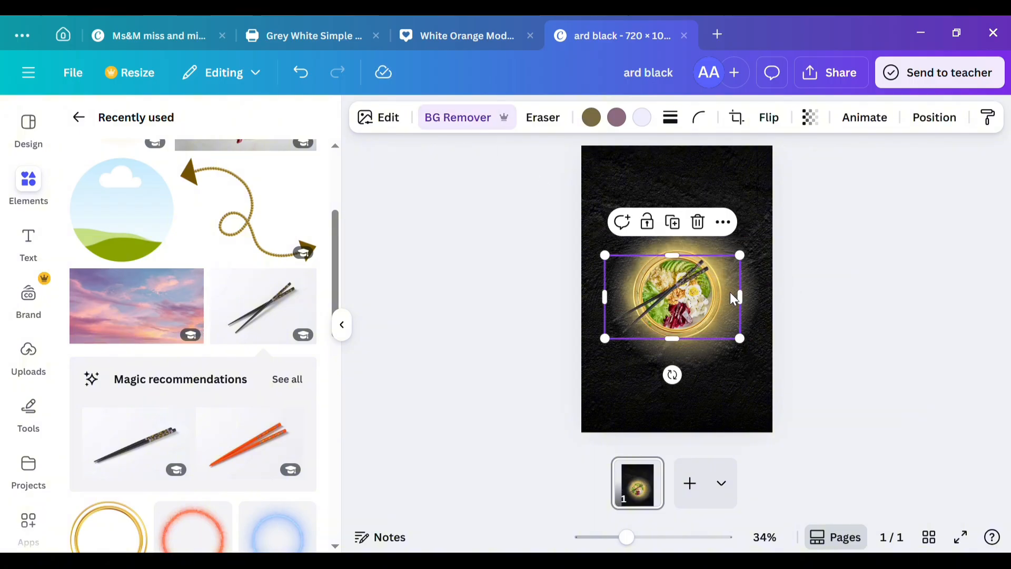
left_click_drag(753, 293, 739, 294)
left_click_drag(619, 334, 697, 327)
left_click(612, 375)
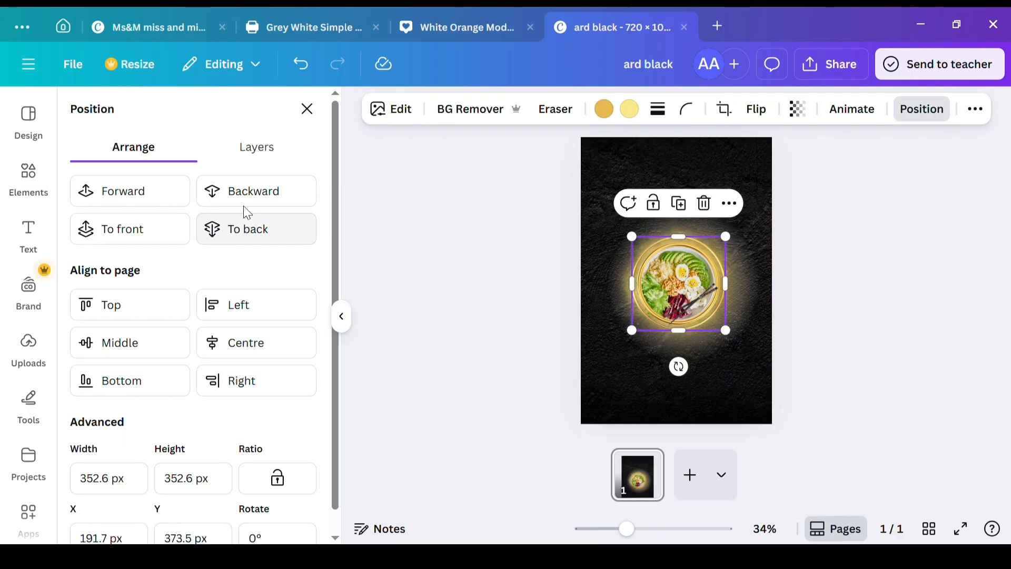
Step: Send the gold ring behind the bowl and enlarge the chopsticks to about 298 × 197 px
left_click(284, 193)
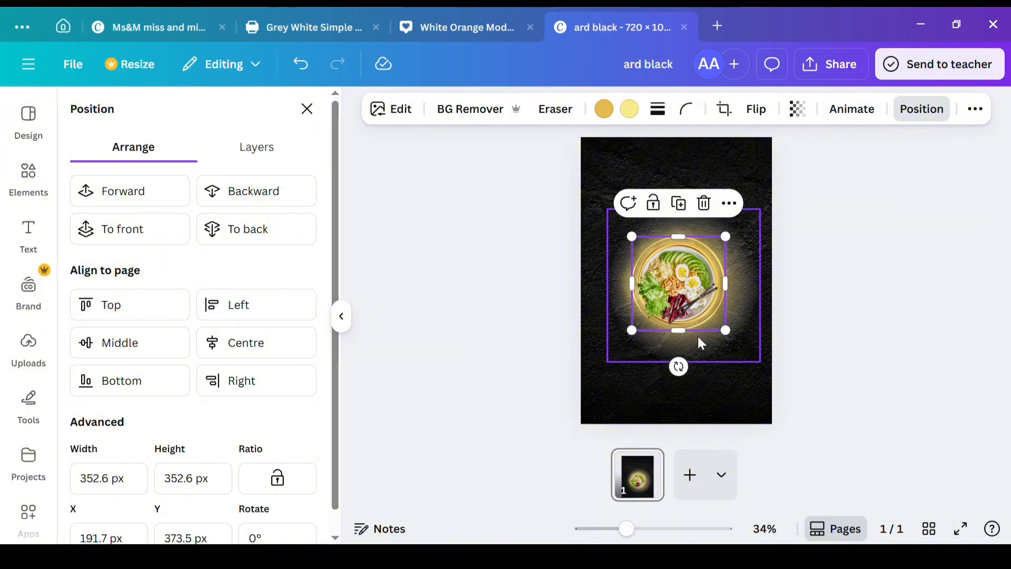
left_click(679, 313)
left_click_drag(659, 329, 652, 333)
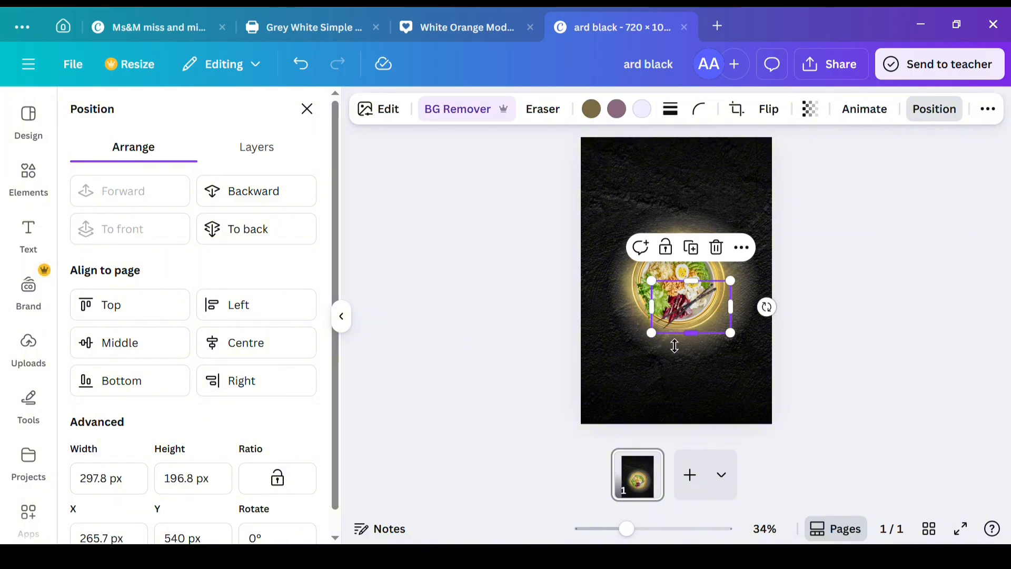
left_click(560, 350)
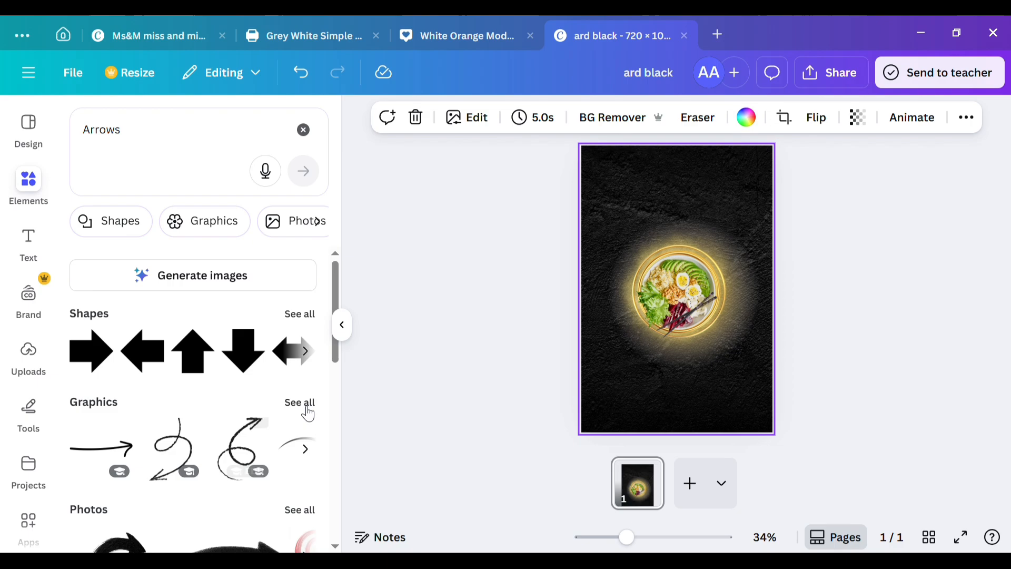
Step: Add the thick curved arrow from the Arrows graphics and recolour it with the glow's orange-yellow
left_click(303, 404)
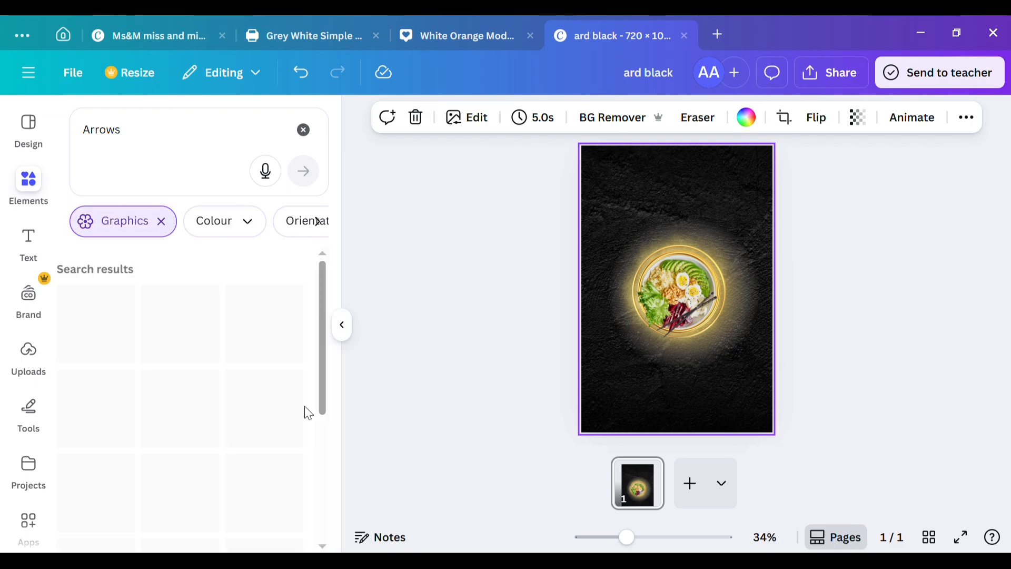
left_click(235, 376)
left_click(518, 121)
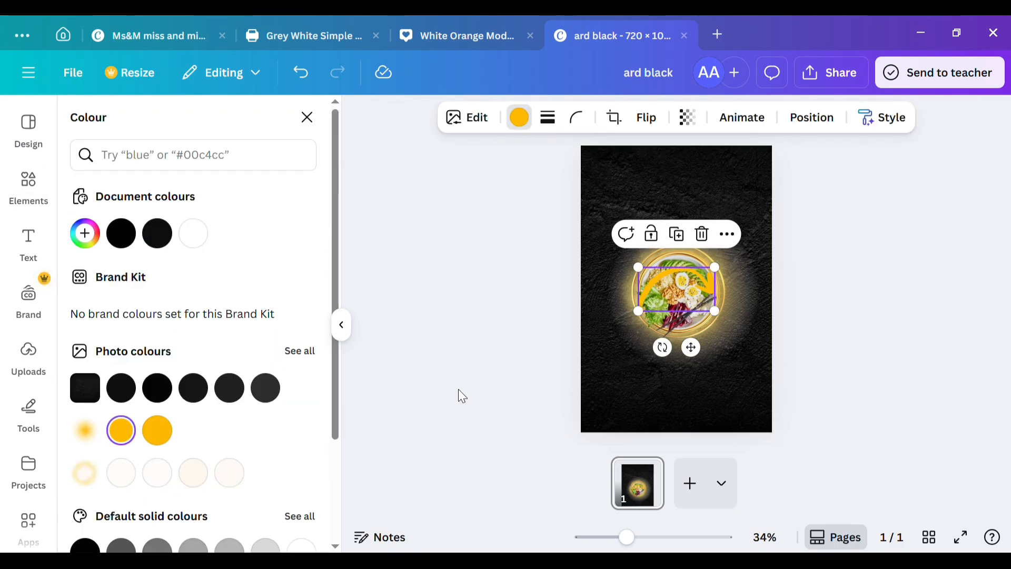
Step: Shrink and rotate the orange-yellow arrow and place it just below the bowl, curving down to the left
left_click_drag(676, 275, 692, 357)
left_click_drag(767, 361, 695, 367)
mouse_move(704, 350)
left_mouse_down()
mouse_move(697, 366)
mouse_move(706, 359)
left_mouse_up()
left_click(641, 379)
left_click(613, 407)
left_click(307, 117)
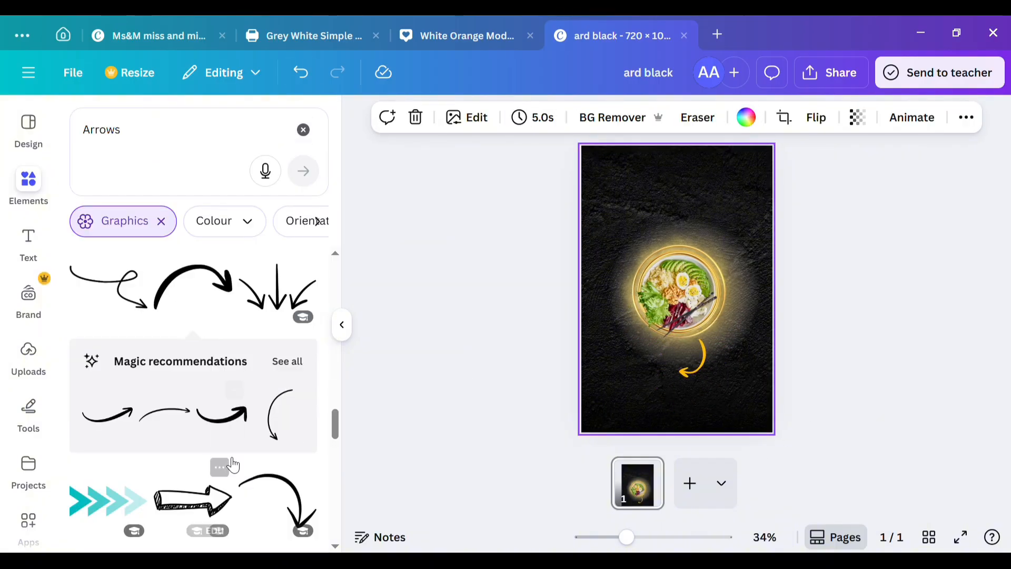
Step: Add a second curved arrow in the same orange-yellow and rotate it to point upward above the bowl
left_click(677, 288)
left_click(519, 117)
left_click(122, 430)
left_click_drag(690, 337, 665, 266)
left_click_drag(636, 265, 771, 225)
left_click_drag(652, 225, 642, 215)
left_click(307, 116)
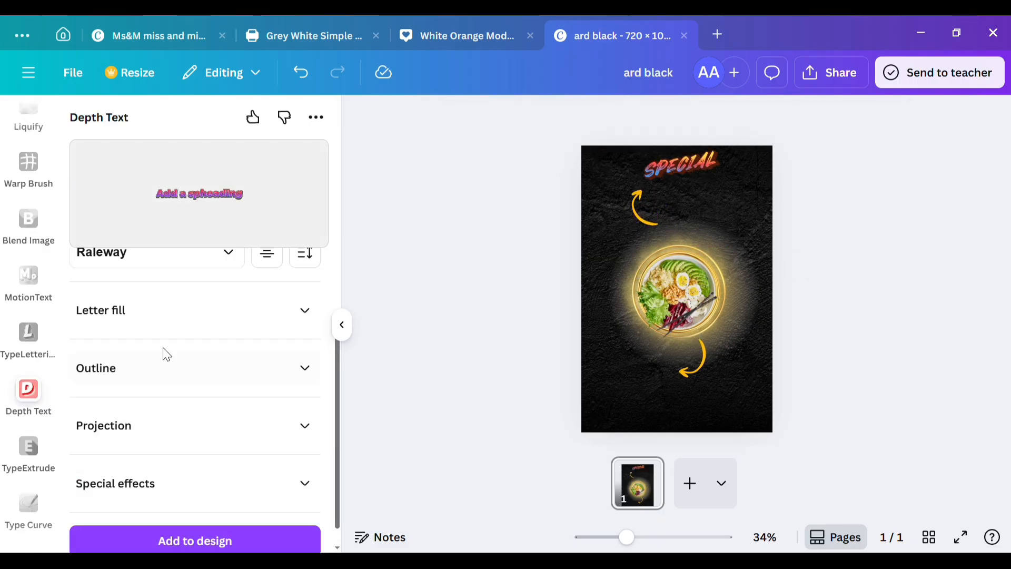
Step: Set the Depth Text app's text to "Special"
scroll(164, 337, "up", 5)
left_click(162, 550)
key("ctrl+a")
key("BackSpace")
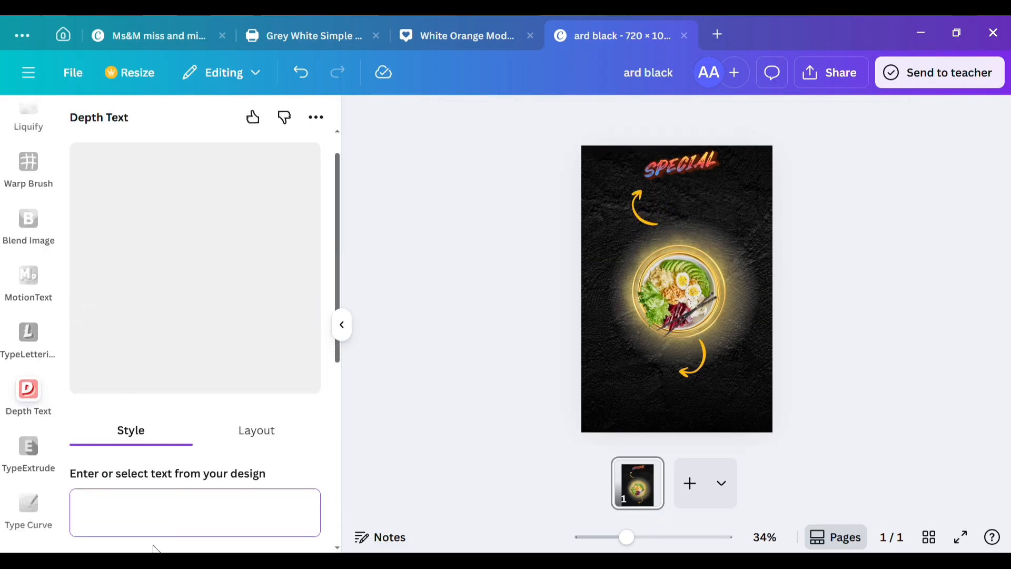
type("Special")
scroll(221, 523, "down", 5)
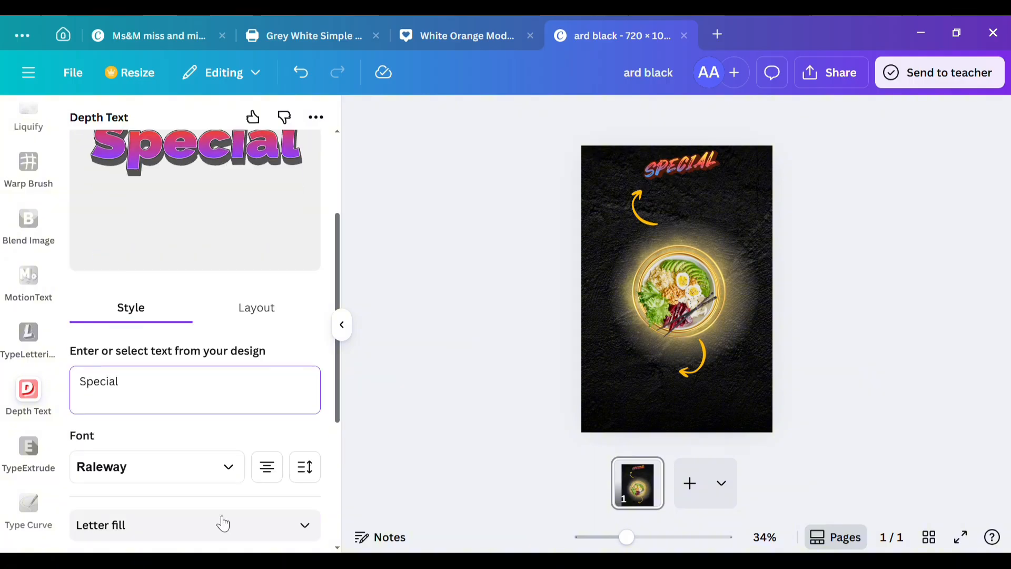
Step: Apply the Echo projection to the "Special" title and colour it white
left_click(298, 510)
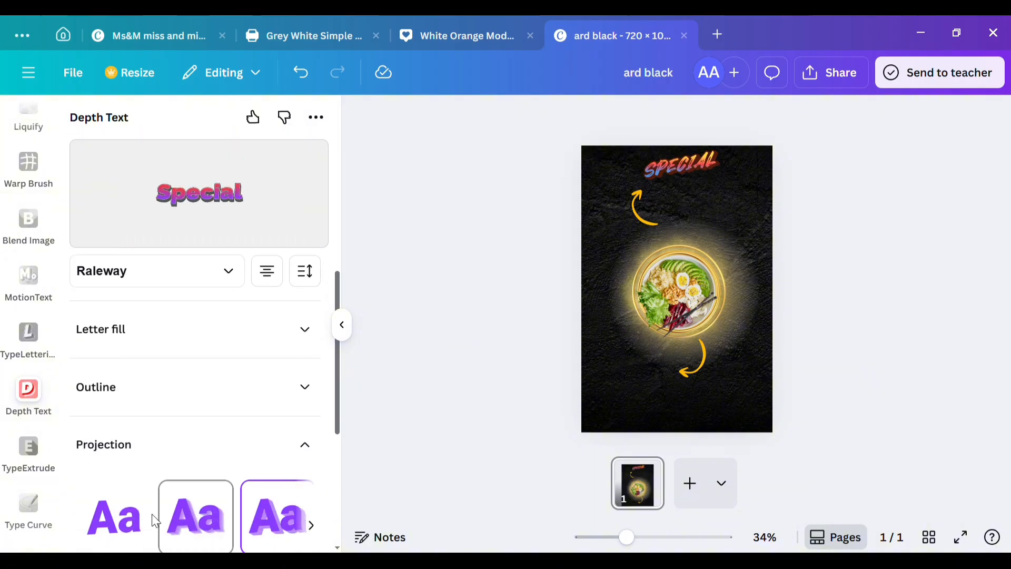
left_click(213, 524)
scroll(214, 474, "down", 3)
left_click(259, 456)
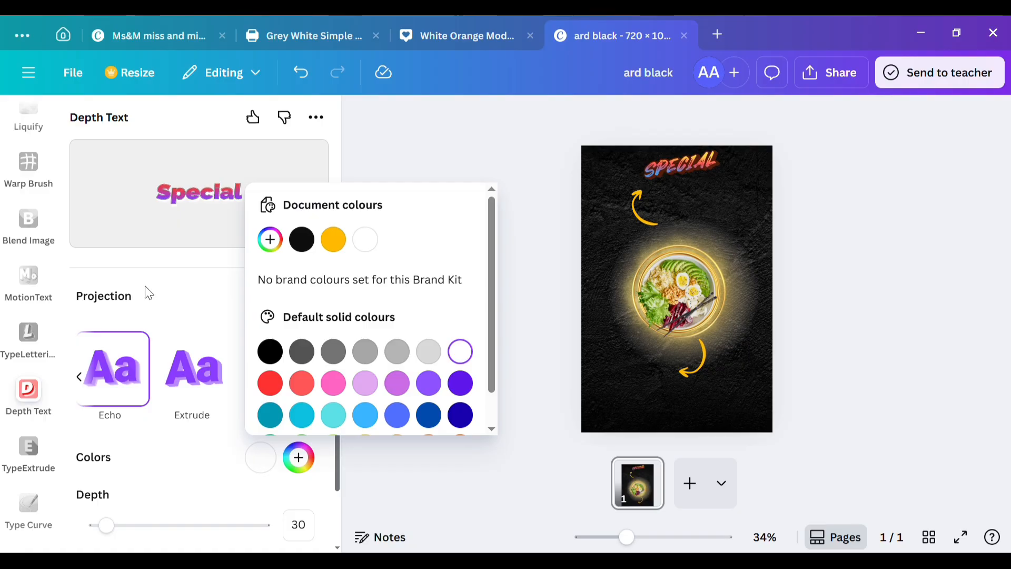
Step: Give the title's letters a black outline with a thickness of 17
scroll(167, 309, "up", 3)
left_click(158, 381)
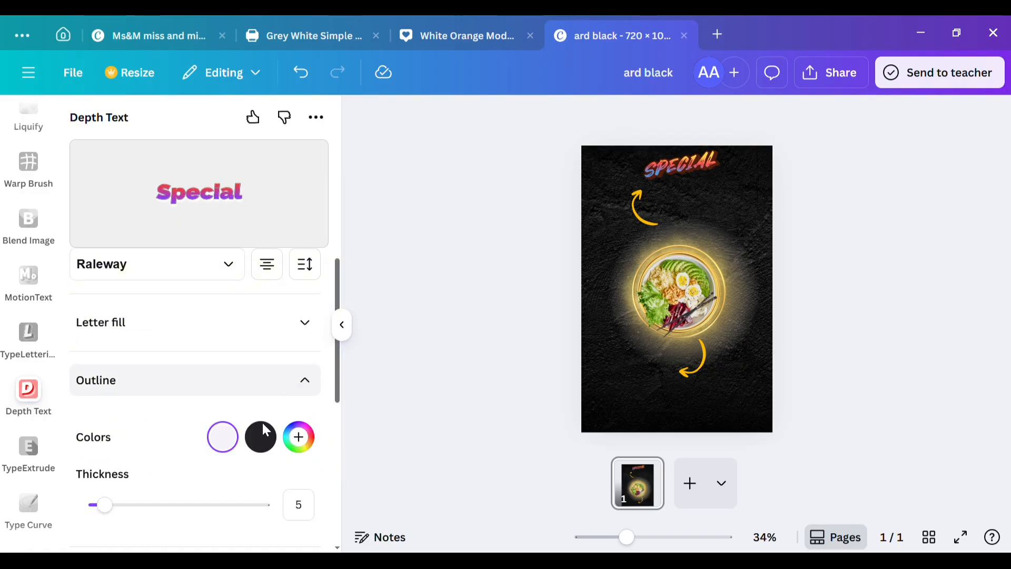
left_click(262, 437)
left_click_drag(105, 505, 127, 503)
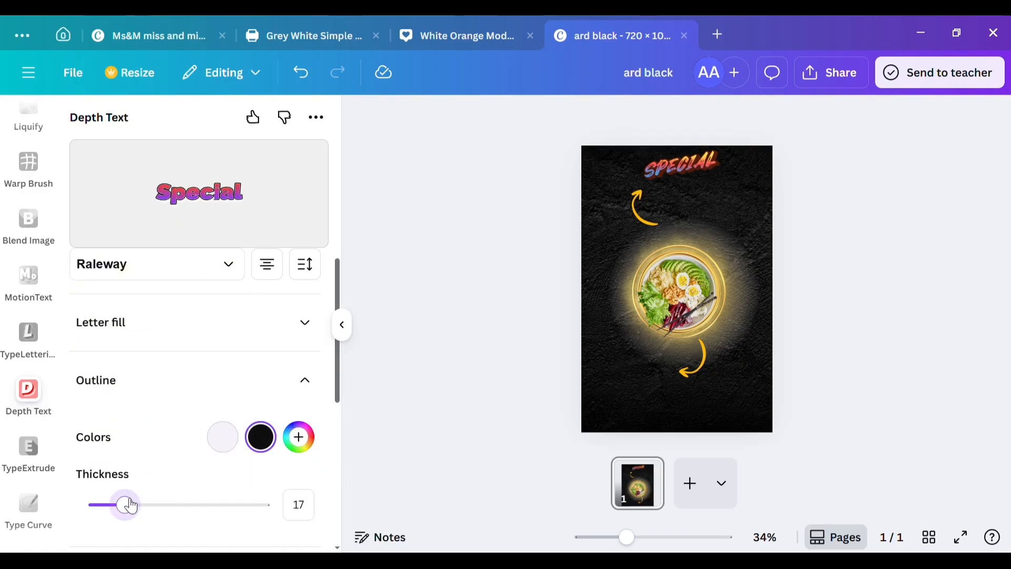
Step: Fill the title's letters with the Radial yellow-to-red gradient
scroll(124, 296, "up", 2)
left_click(226, 451)
left_click(226, 395)
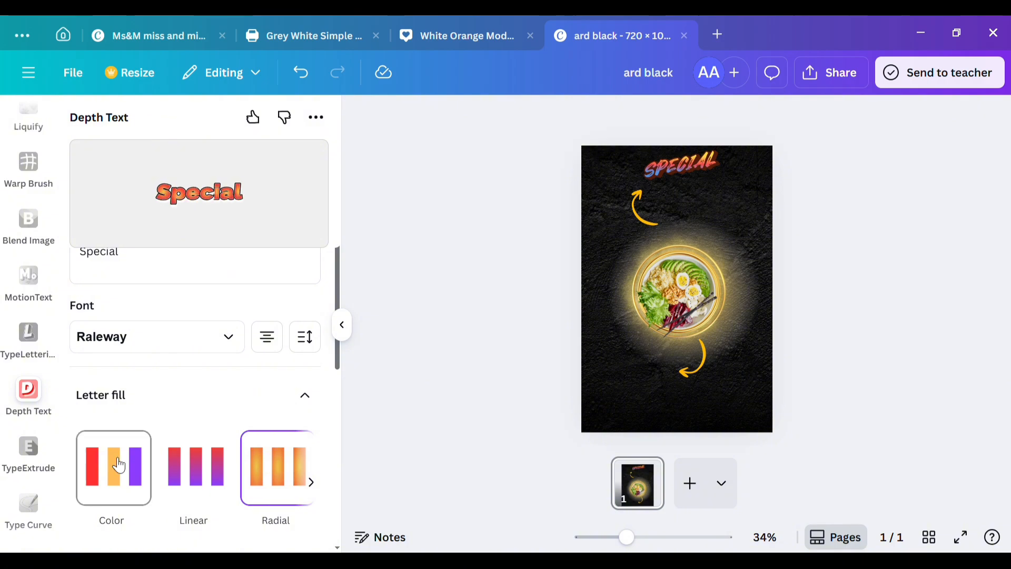
left_click(312, 485)
left_click(116, 463)
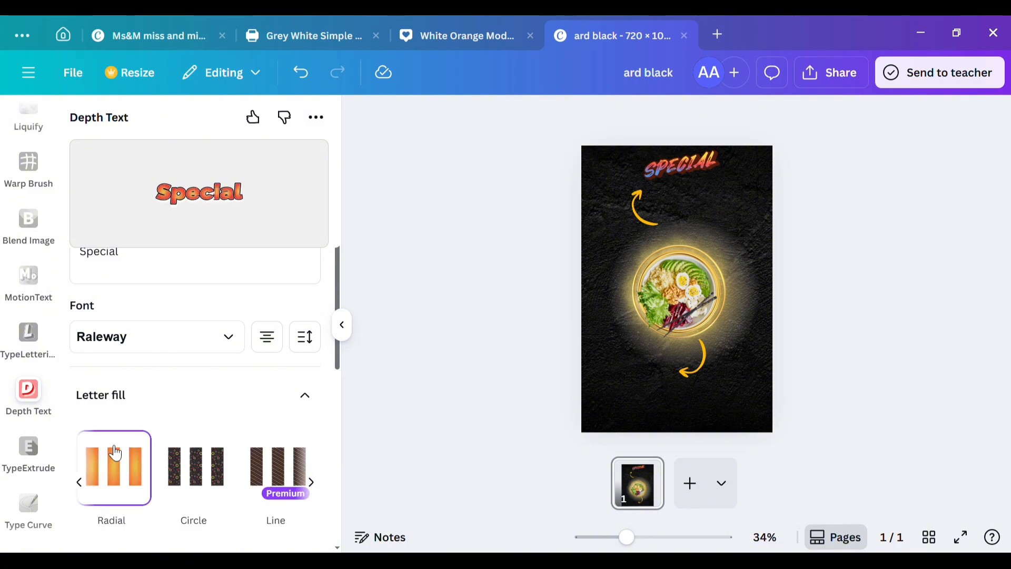
Step: Change the title's font from Raleway to a bold slab serif typeface
left_click(187, 340)
scroll(164, 430, "down", 5)
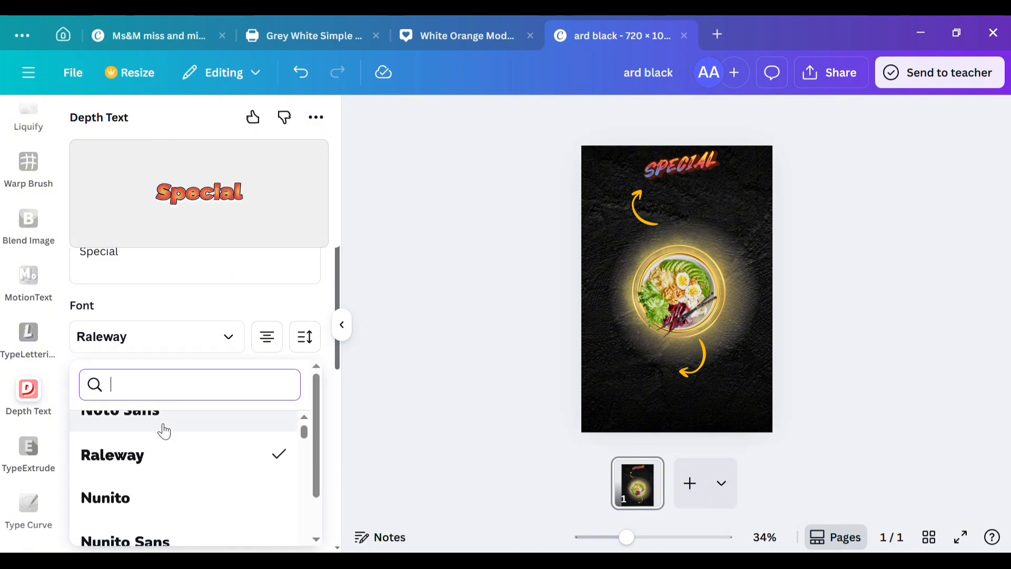
left_click(159, 429)
left_click(242, 341)
scroll(242, 341, "down", 8)
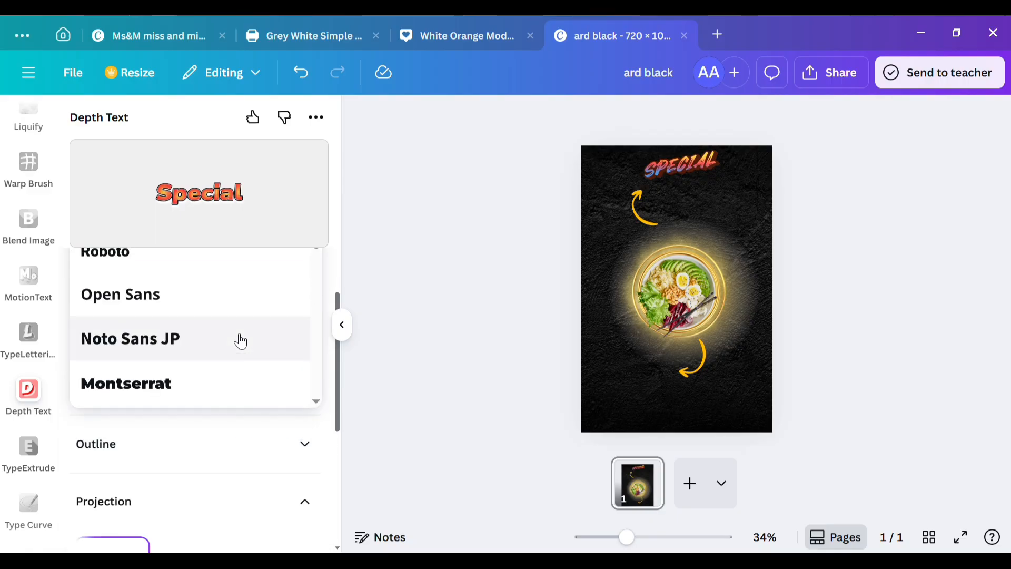
scroll(241, 341, "up", 2)
left_click(241, 341)
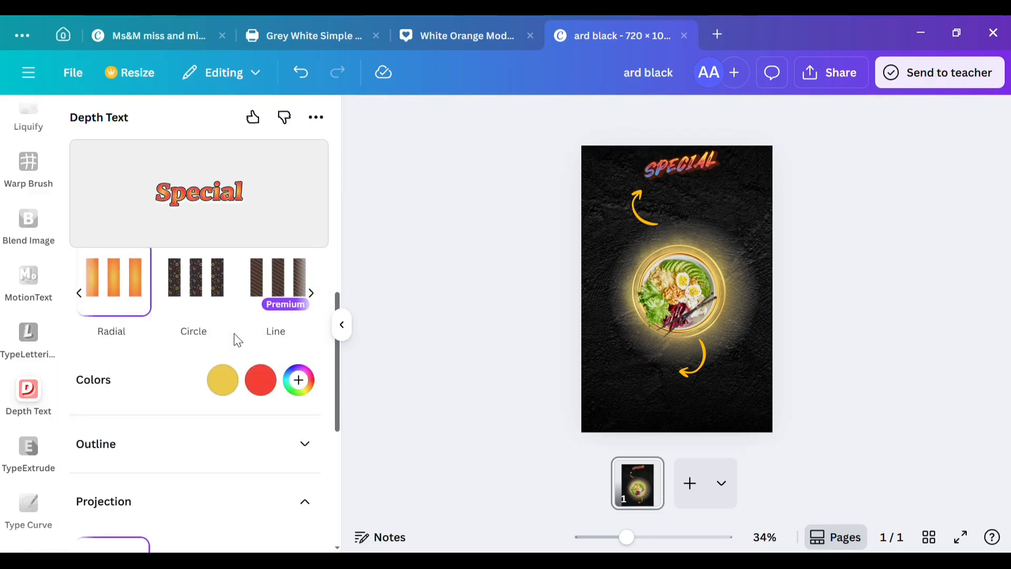
Step: Set the title's letter stretch to 1.1 and add the finished depth text to the poster
scroll(155, 412, "down", 7)
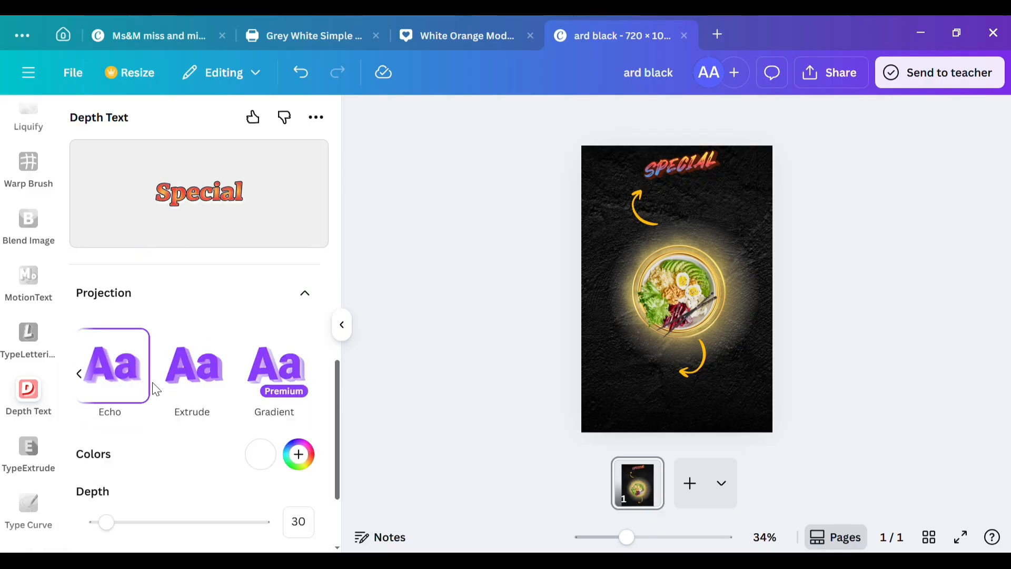
left_click(299, 456)
scroll(232, 468, "down", 1)
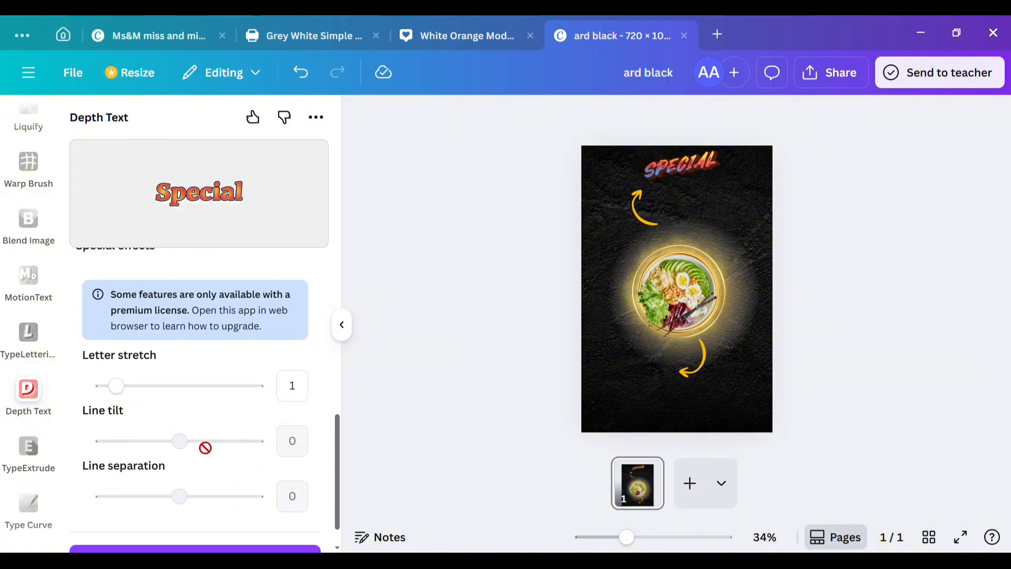
mouse_move(132, 388)
left_mouse_down()
mouse_move(184, 394)
mouse_move(123, 392)
left_mouse_up()
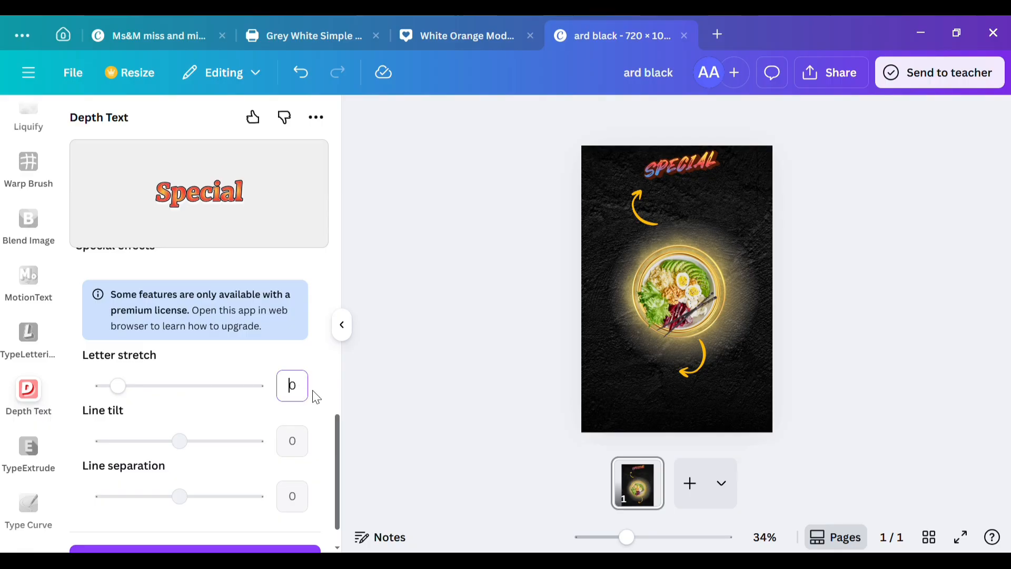
left_click_drag(124, 394, 118, 389)
scroll(172, 521, "down", 1)
left_click(174, 521)
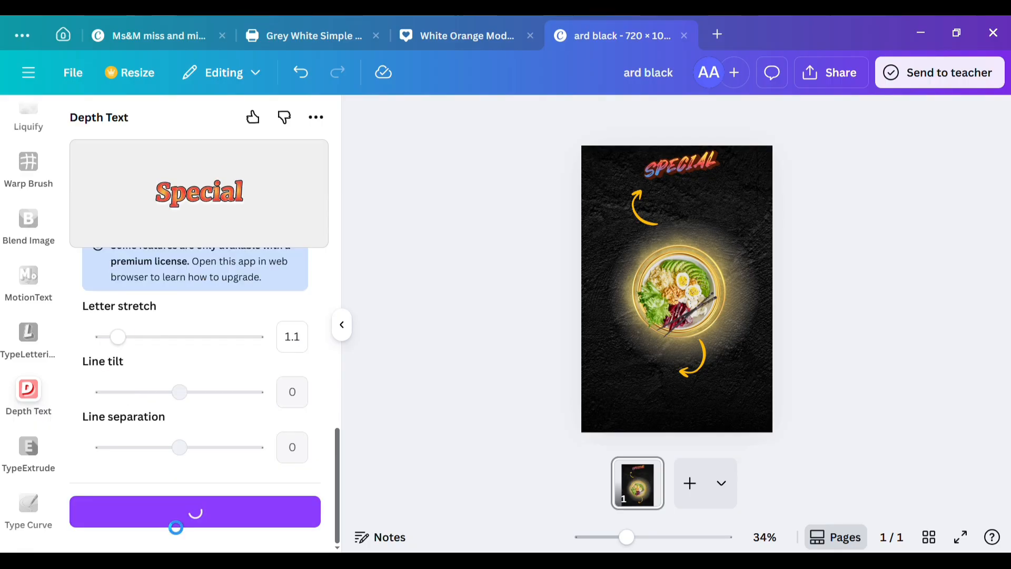
Step: Delete the old slanted "SPECIAL" title and place the new "Special" title at the centre of the poster's upper edge
left_click(661, 178)
left_click(706, 210)
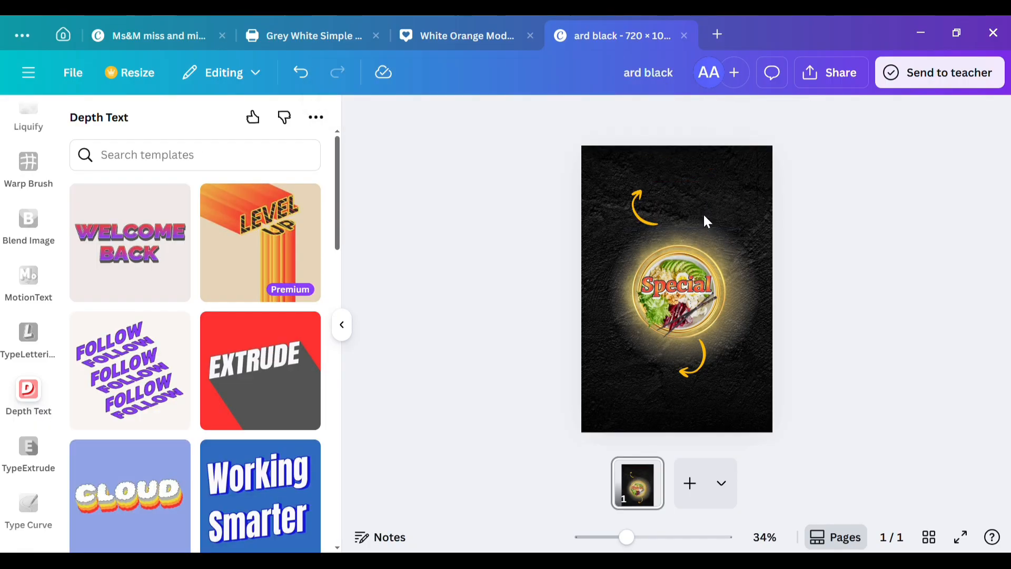
left_click_drag(697, 295, 689, 175)
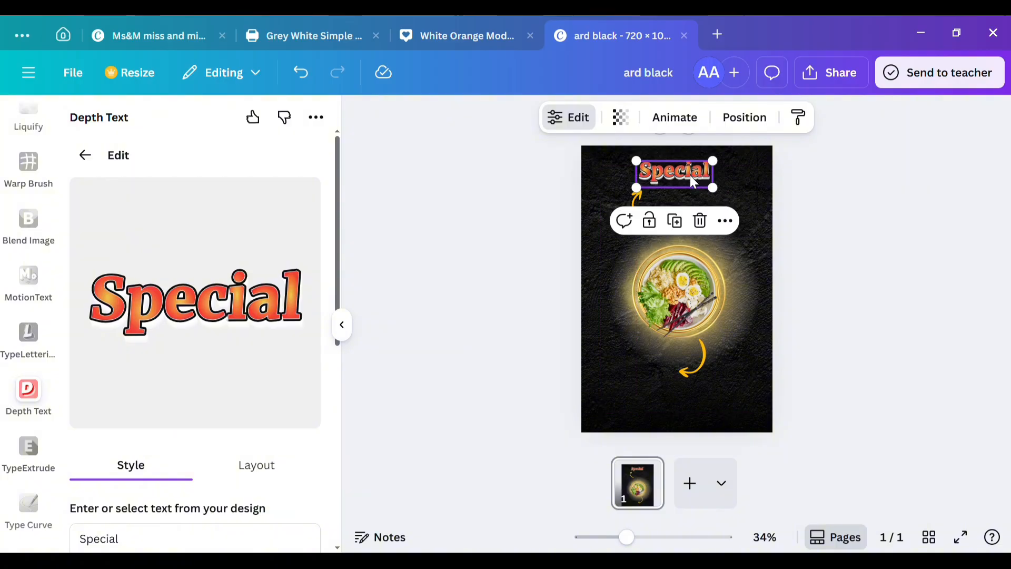
left_click(754, 175)
Step: Add a white "Food menu" subheading just below the "Special" title
left_click(18, 232)
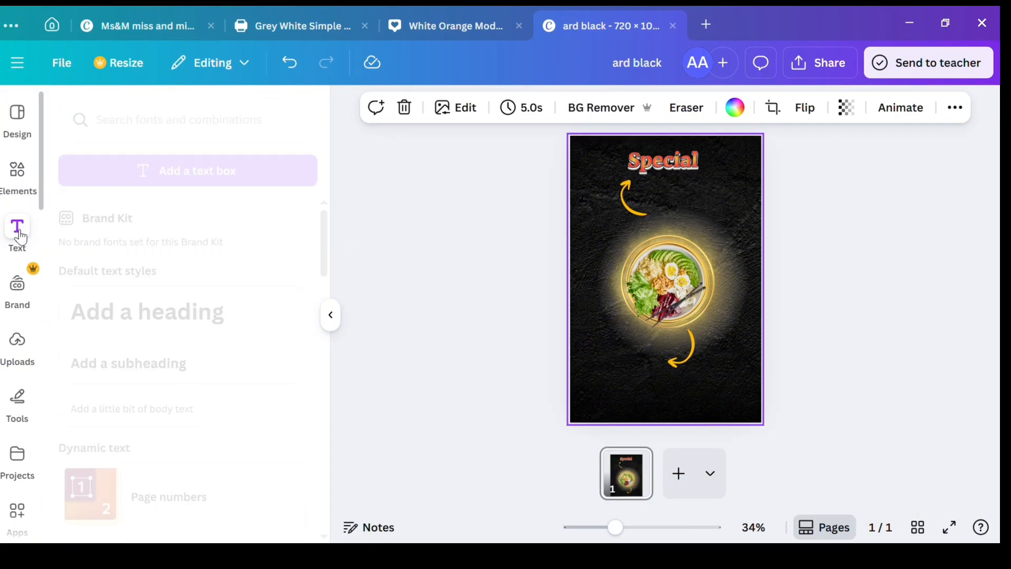
left_click(135, 363)
type("f")
left_click_drag(688, 316, 702, 236)
left_click(592, 107)
left_click(218, 223)
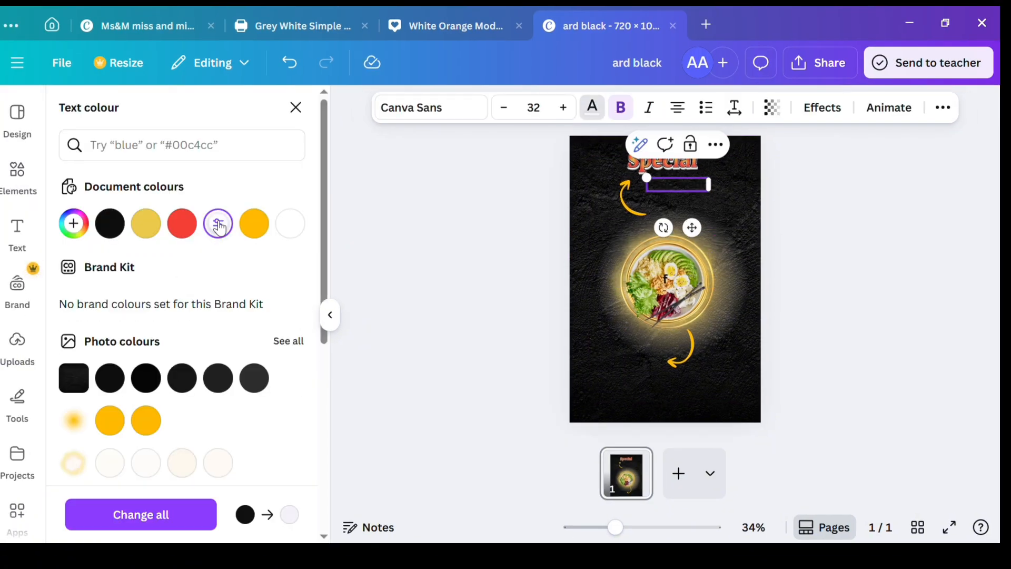
left_click(296, 225)
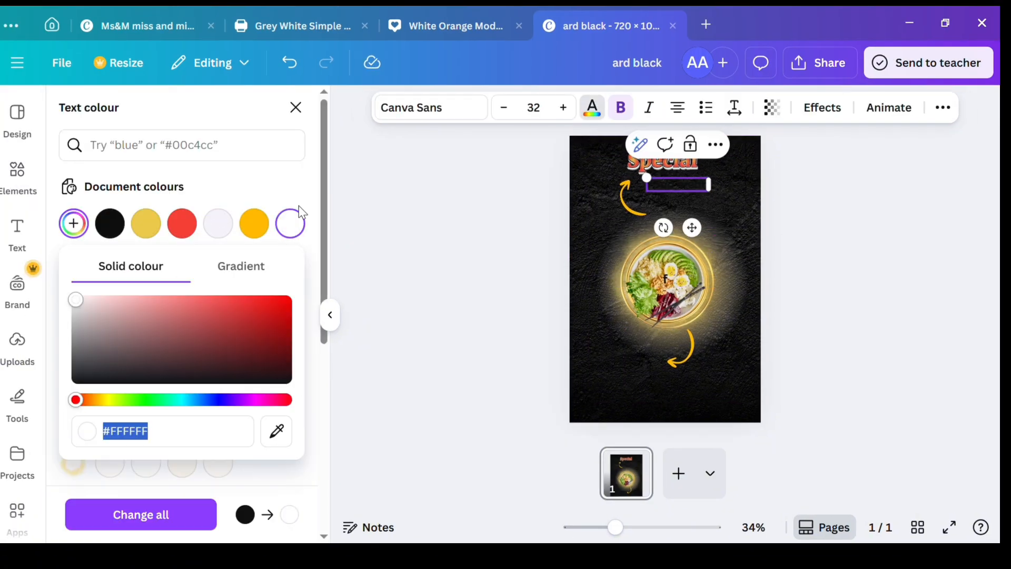
left_click(216, 473)
Step: Set "Food menu" in Gulfs Display at size 43 and place it under the title, offset to the right
left_click(464, 107)
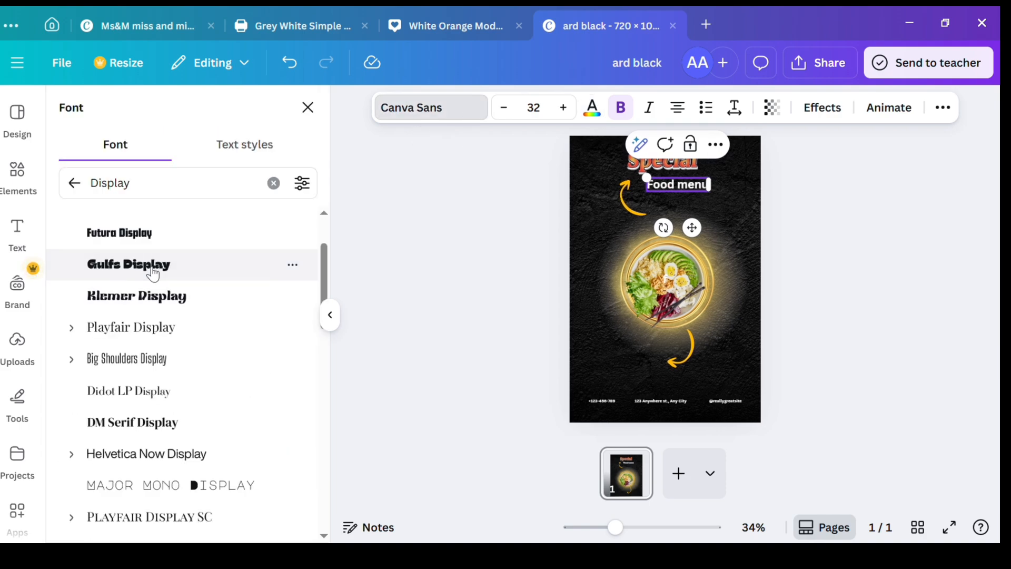
left_click(153, 264)
scroll(153, 261, "down", 2)
left_click(564, 108)
left_click(564, 108)
left_click(733, 230)
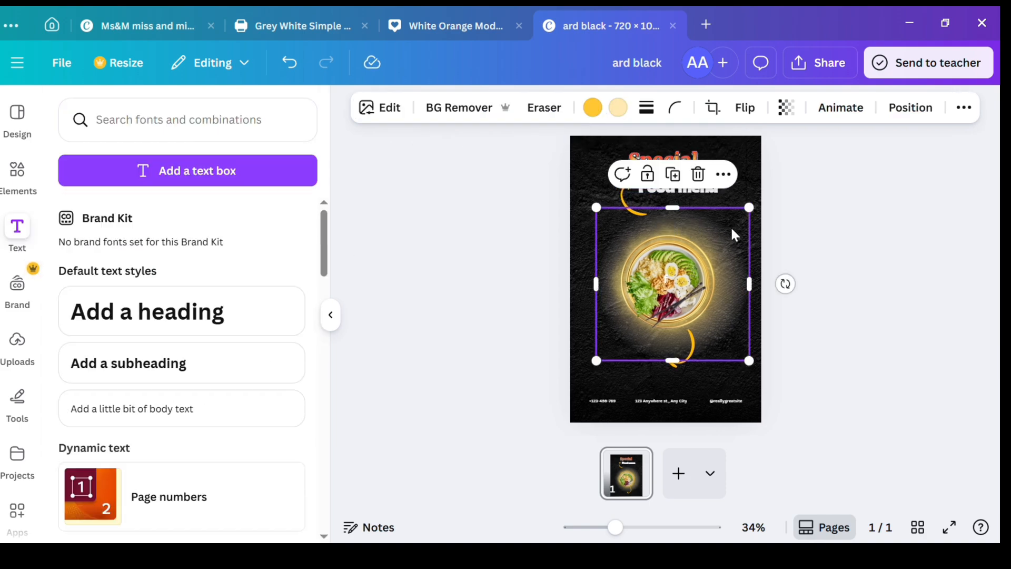
left_click_drag(732, 230, 707, 194)
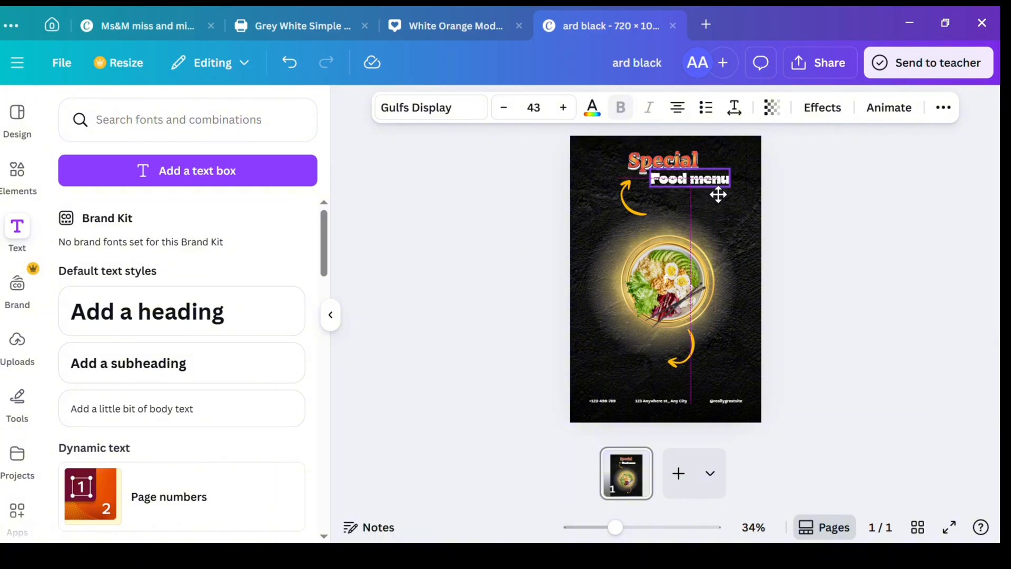
Step: Add the teal outlined arrowhead graphic with its teal fill recoloured yellow, and delete the stray "f" text over the bowl
left_click(602, 164)
left_click(18, 170)
scroll(140, 463, "down", 1)
left_click(180, 379)
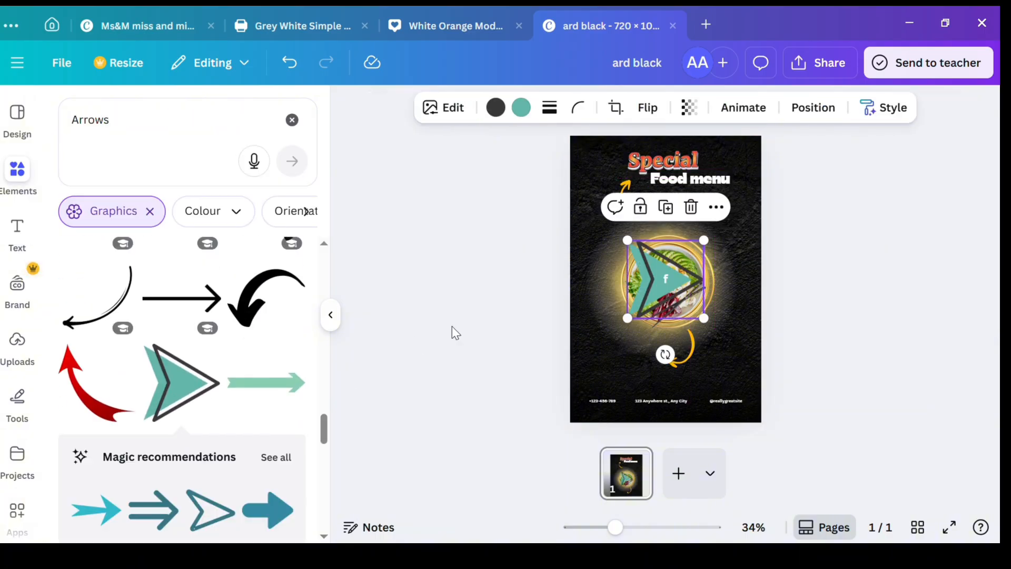
left_click(521, 111)
left_click(216, 222)
left_click(665, 280)
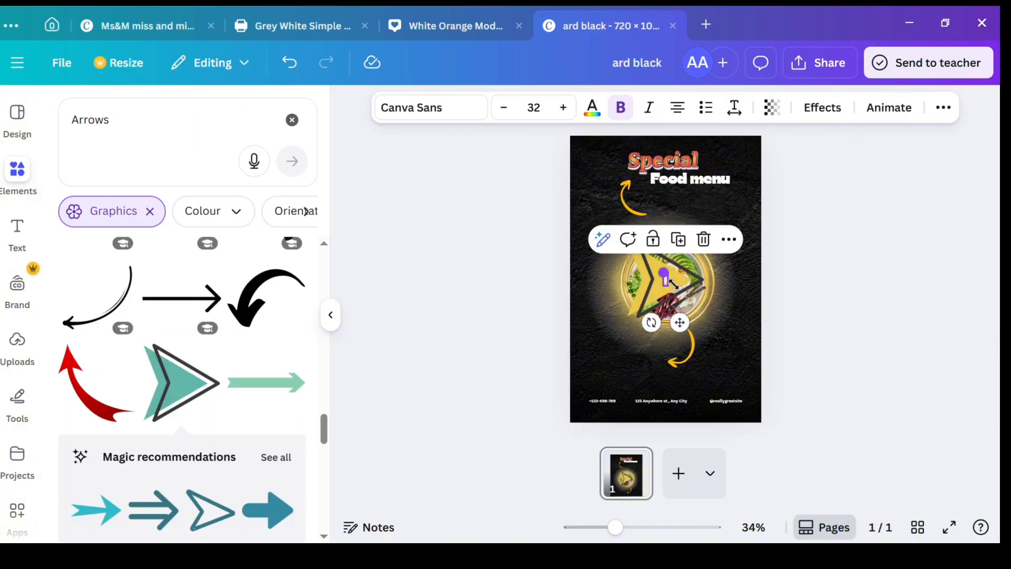
left_click(702, 237)
Step: Shrink the yellow arrowhead to a small accent, place it to the left of the bowl and rotate it to a slant
left_click(632, 313)
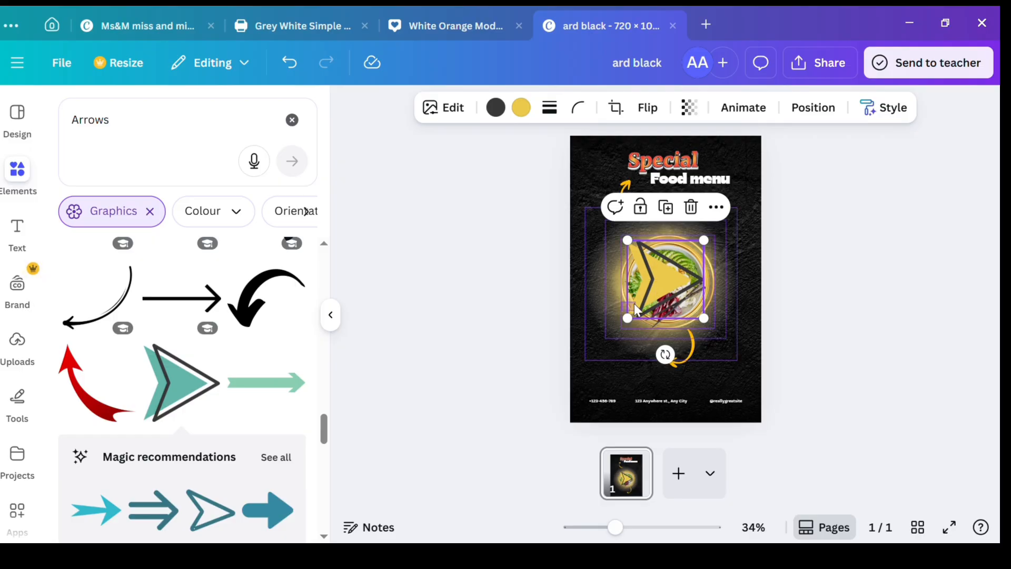
left_click_drag(634, 303, 621, 354)
left_click(751, 180)
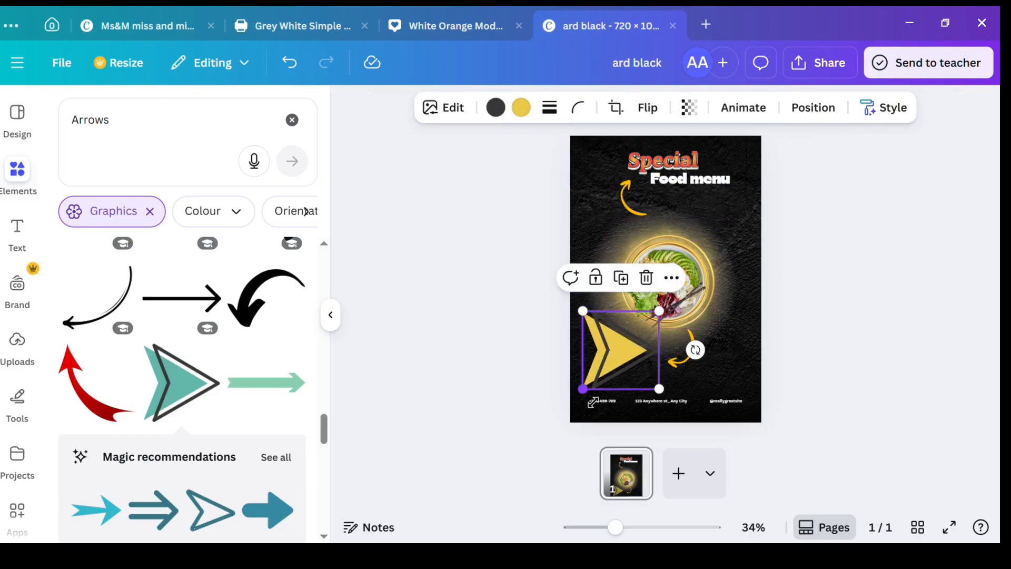
left_click_drag(585, 394, 601, 261)
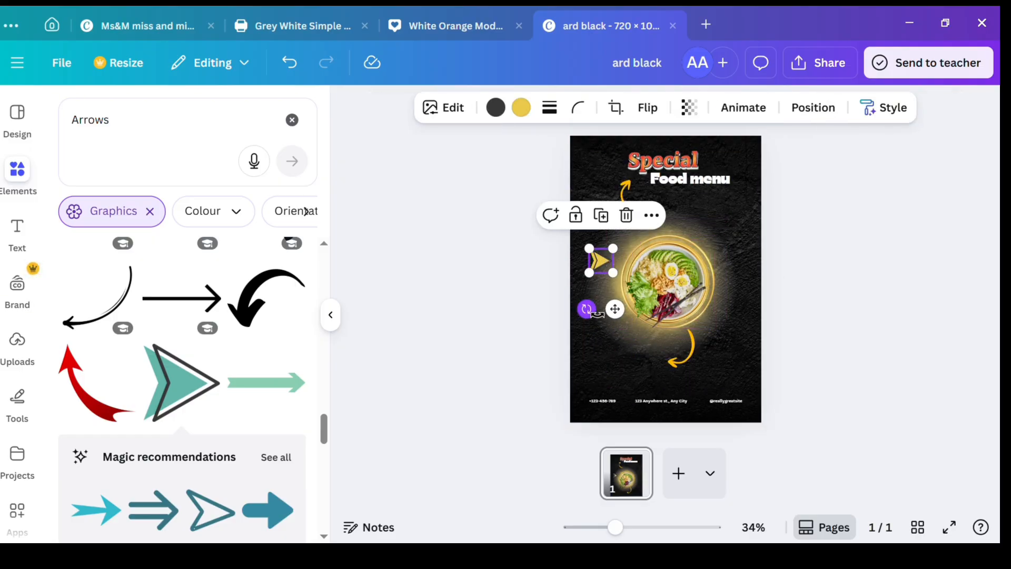
left_click_drag(595, 313, 613, 179)
mouse_move(591, 275)
left_mouse_down()
mouse_move(612, 243)
mouse_move(590, 283)
left_mouse_up()
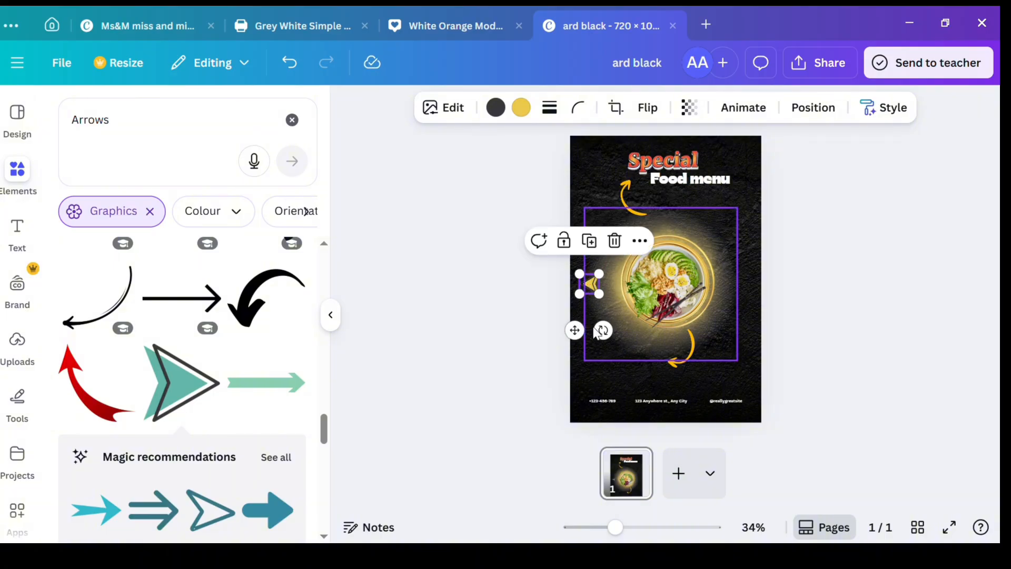
mouse_move(603, 331)
left_mouse_down()
mouse_move(611, 335)
mouse_move(605, 323)
left_mouse_up()
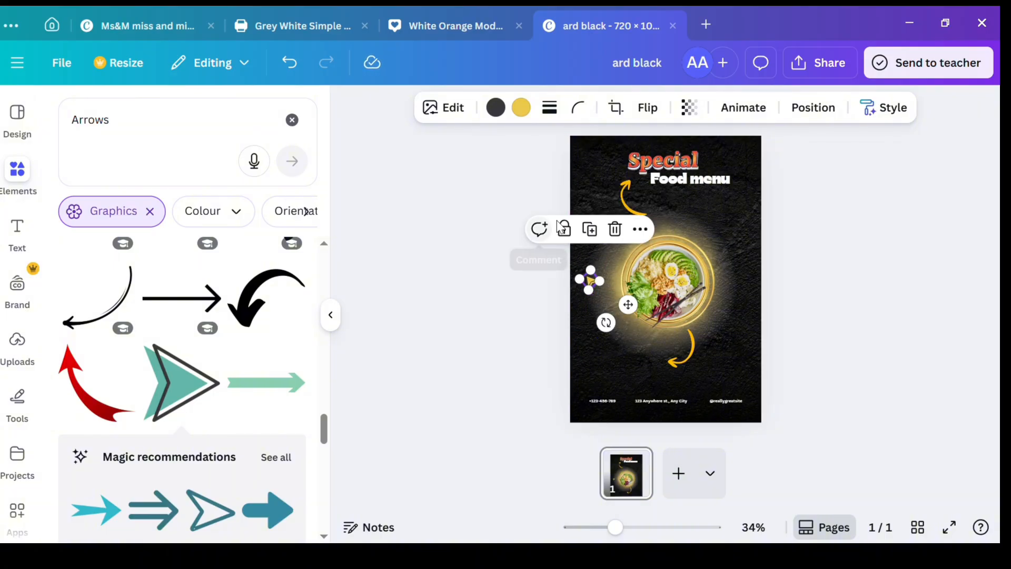
scroll(215, 441, "down", 5)
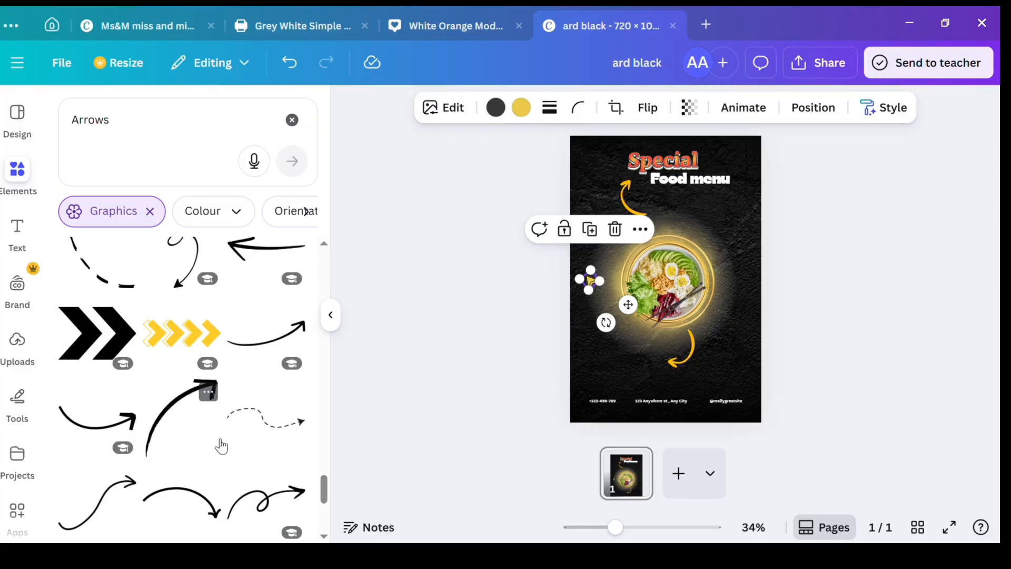
left_click(411, 399)
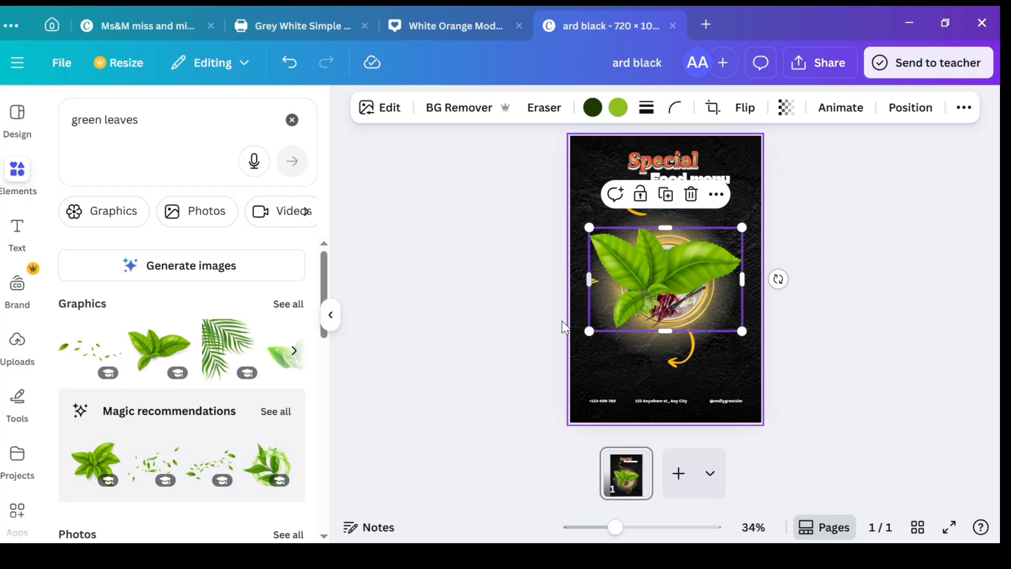
Step: Add a leaf sprig from a "green leaves" search, rotate it and tuck it into the poster's upper-right corner
left_click_drag(591, 334, 756, 164)
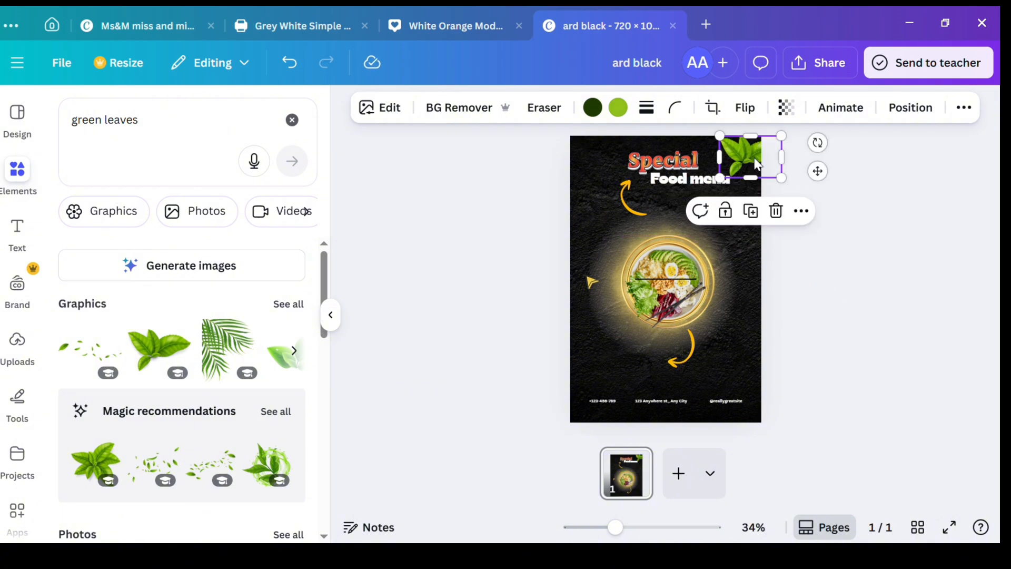
left_click_drag(820, 143, 831, 189)
left_click_drag(750, 163, 748, 141)
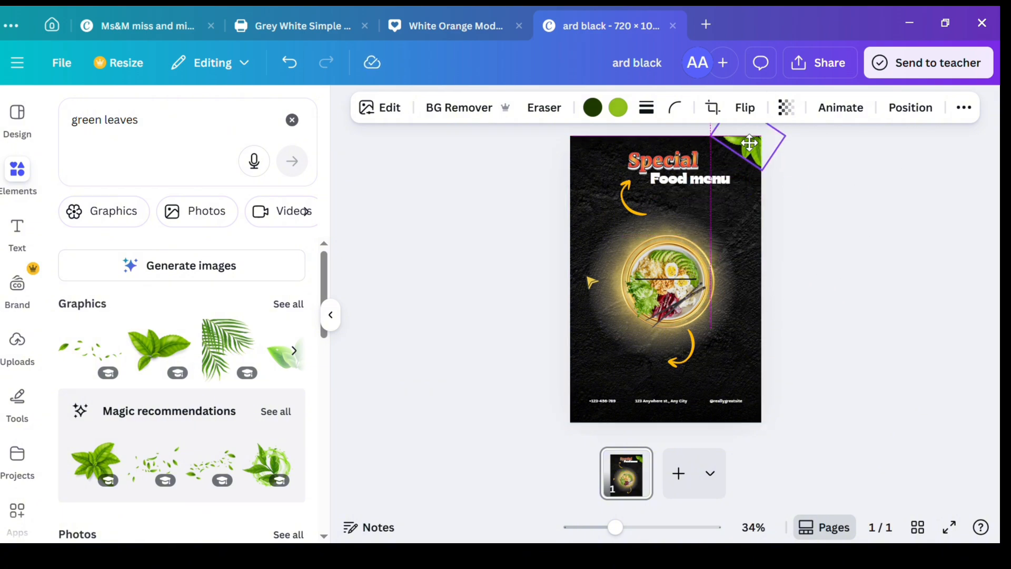
Step: Browse the "green leaves" graphics and photos, and add the mint leaf cluster photo to the poster
left_click(288, 304)
scroll(183, 367, "down", 10)
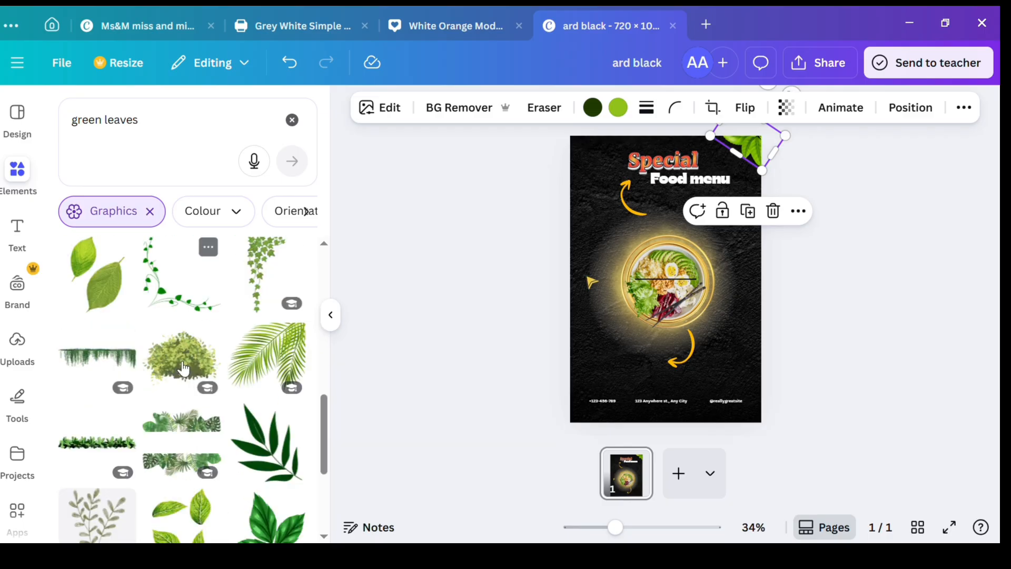
scroll(183, 367, "down", 7)
left_click(149, 211)
scroll(152, 342, "down", 4)
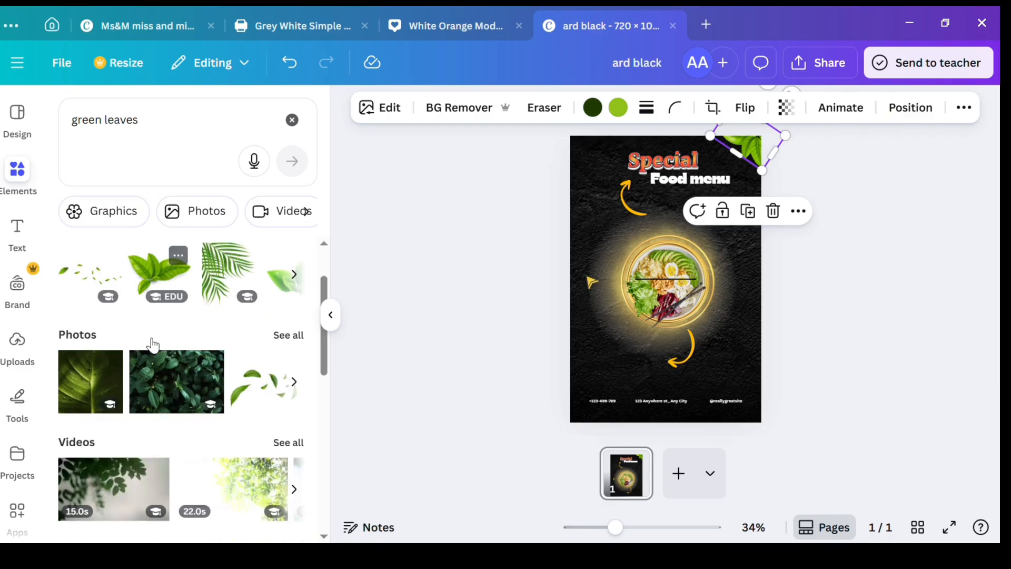
left_click(296, 273)
left_click(110, 302)
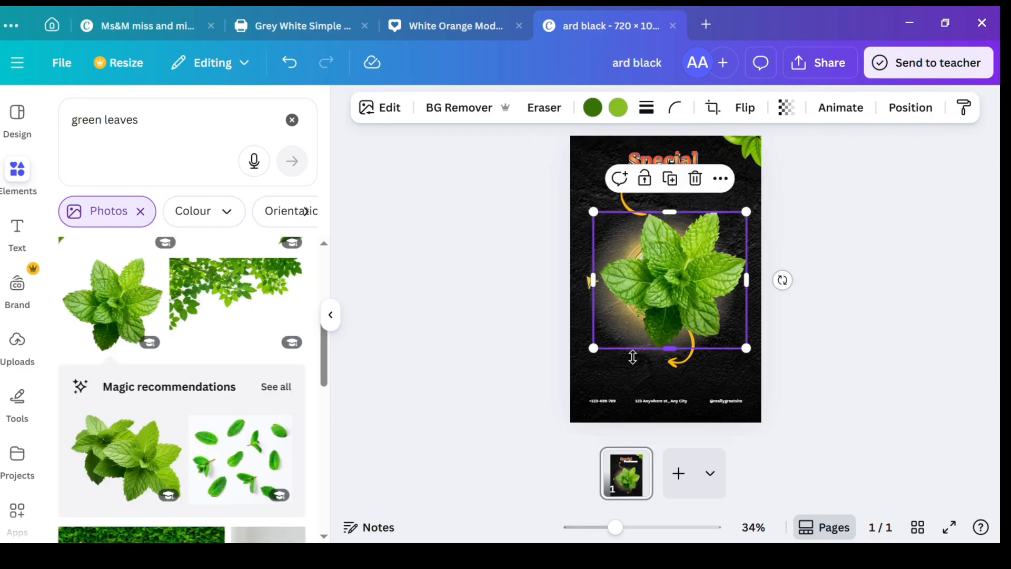
Step: Shrink the mint leaf cluster to a small accent and place it in the poster's lower-left corner
left_click_drag(594, 349, 585, 409)
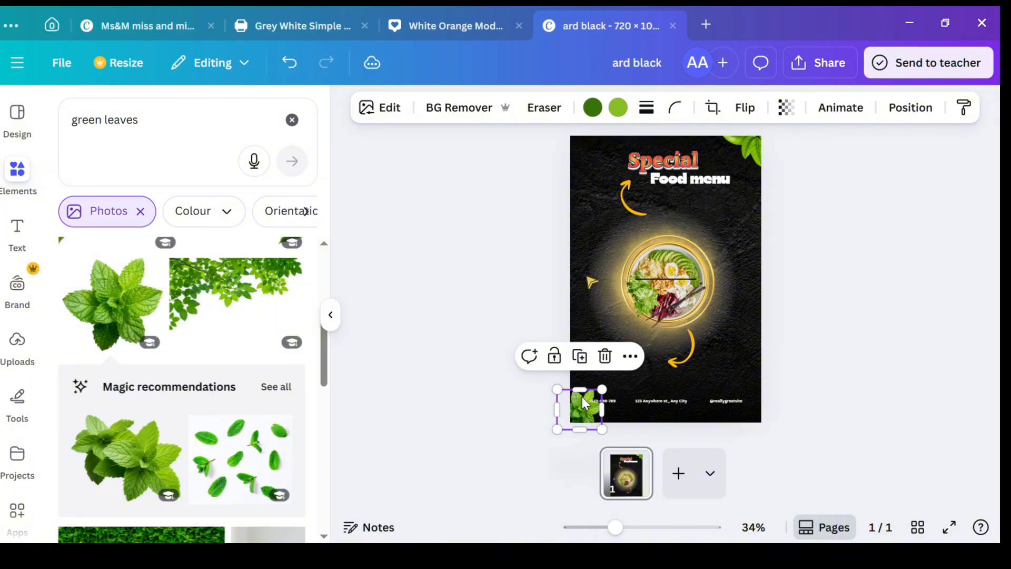
left_click(495, 310)
left_click(681, 406)
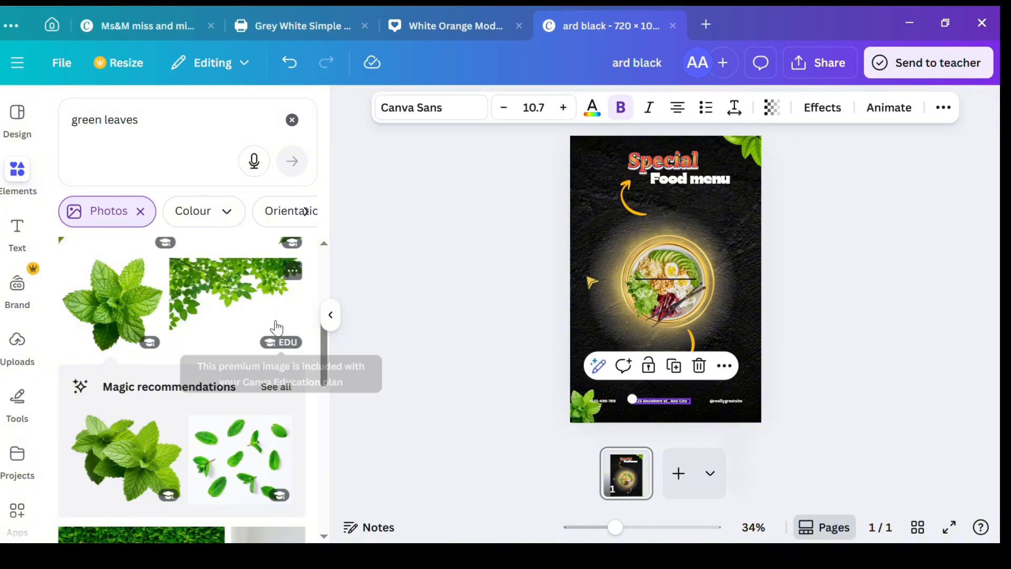
Step: Add a subheading reading "OPEN" in uppercase and place it just above the contact details at the poster's foot
left_click(17, 232)
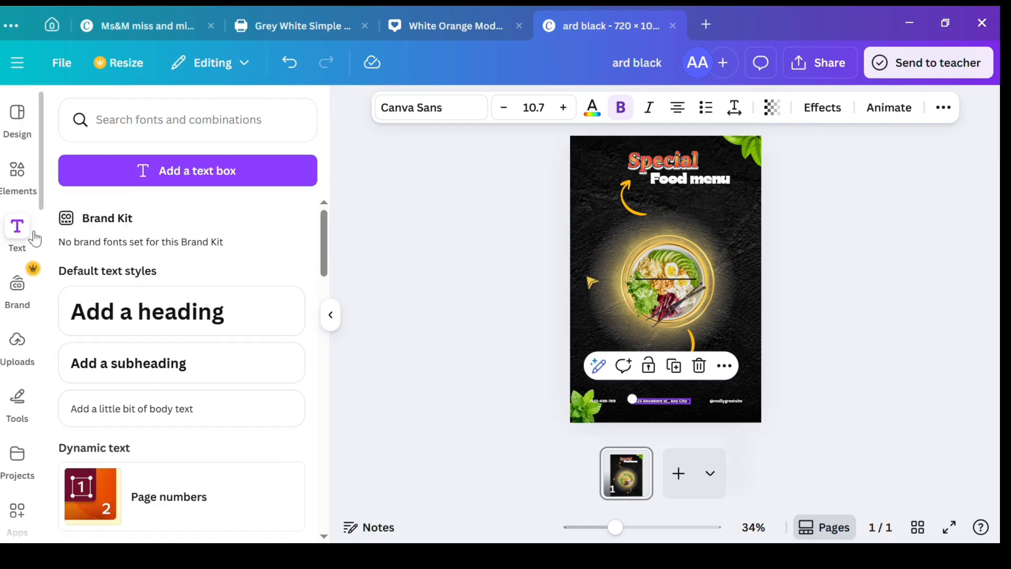
left_click(152, 362)
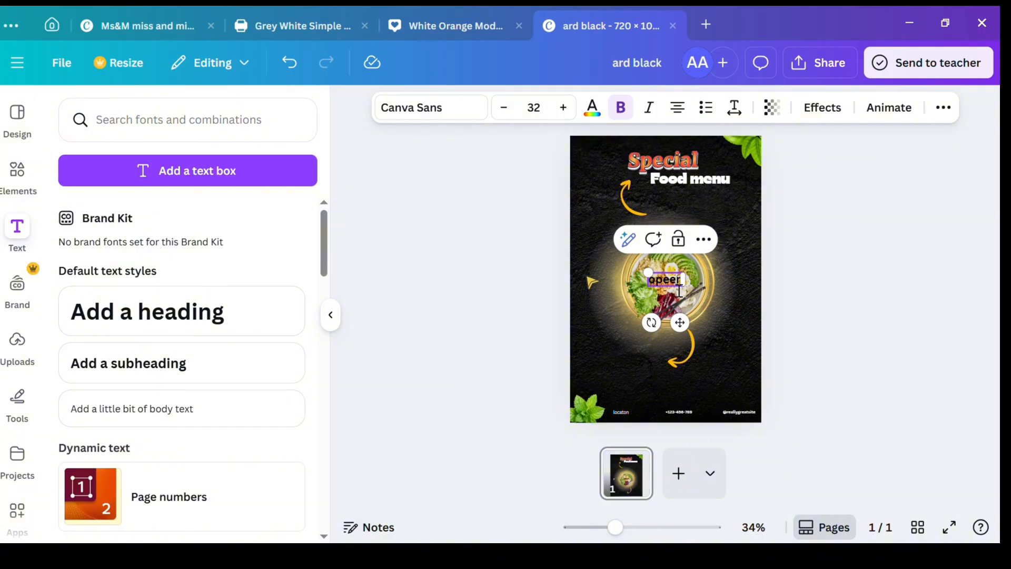
left_click(944, 108)
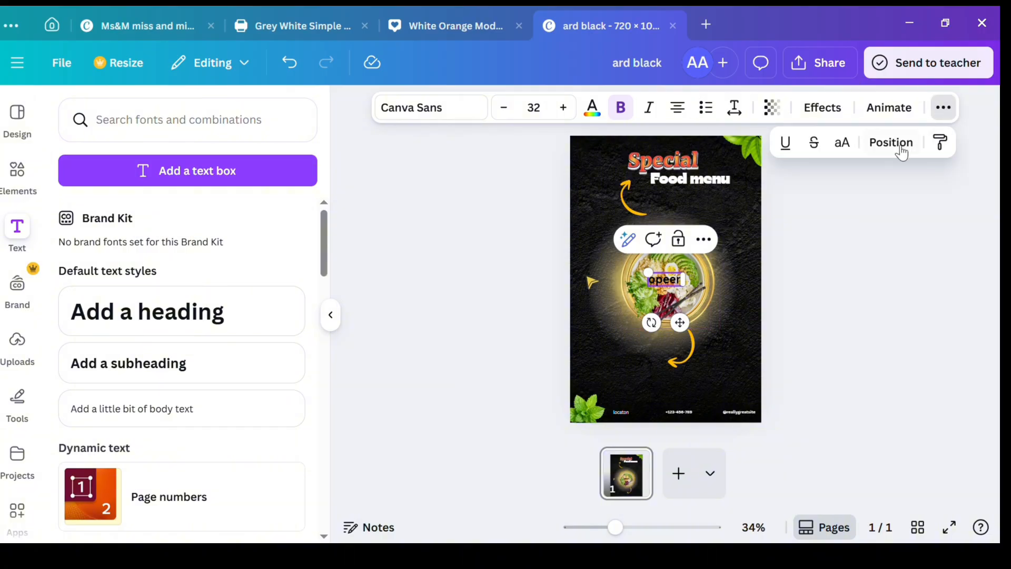
left_click(842, 142)
left_click(684, 286)
key("BackSpace")
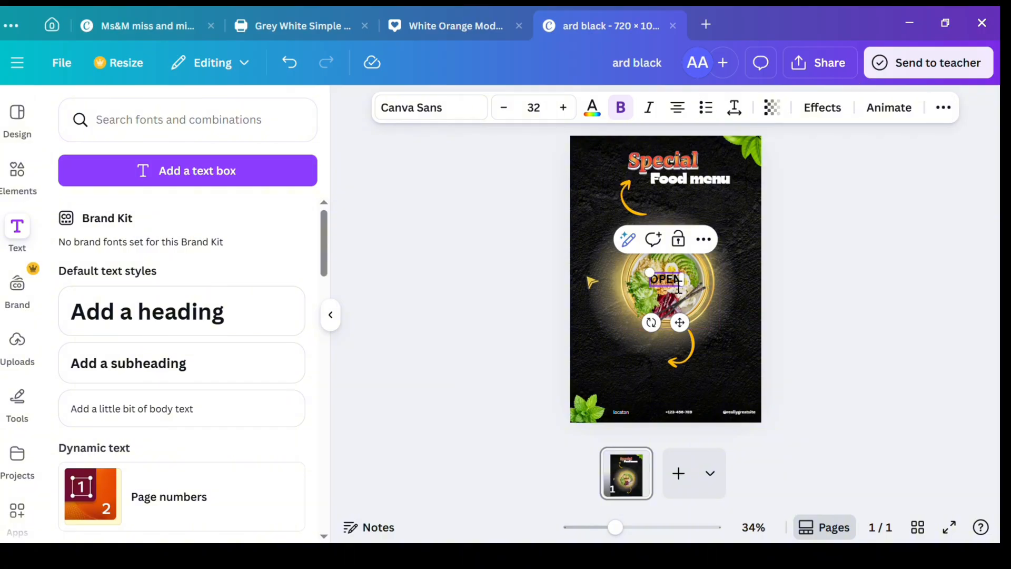
left_click_drag(688, 334, 678, 448)
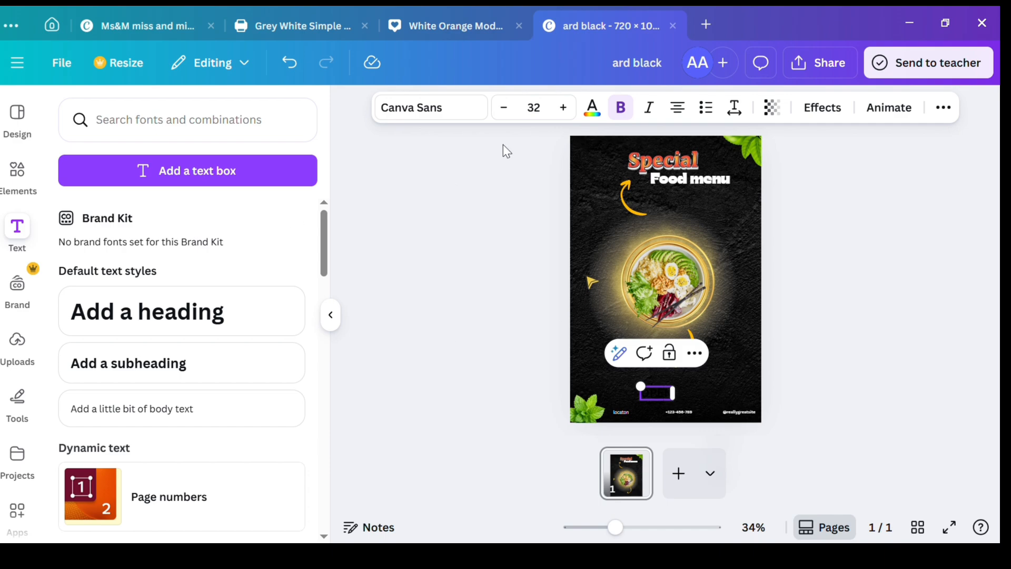
Step: Recolour the "OPEN" text with the muted yellow document colour and set its font to Didot LP Display
left_click(593, 108)
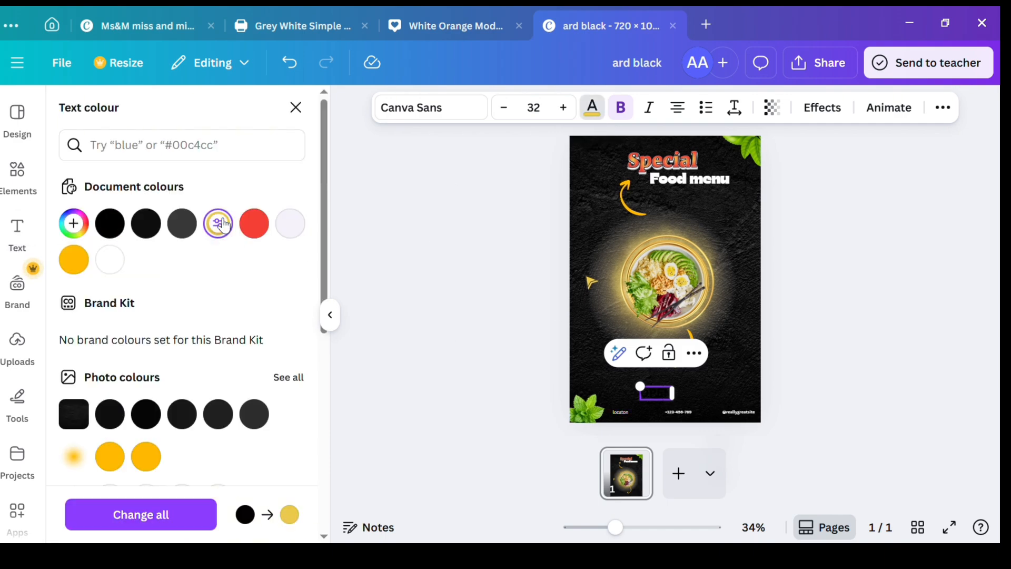
left_click(196, 514)
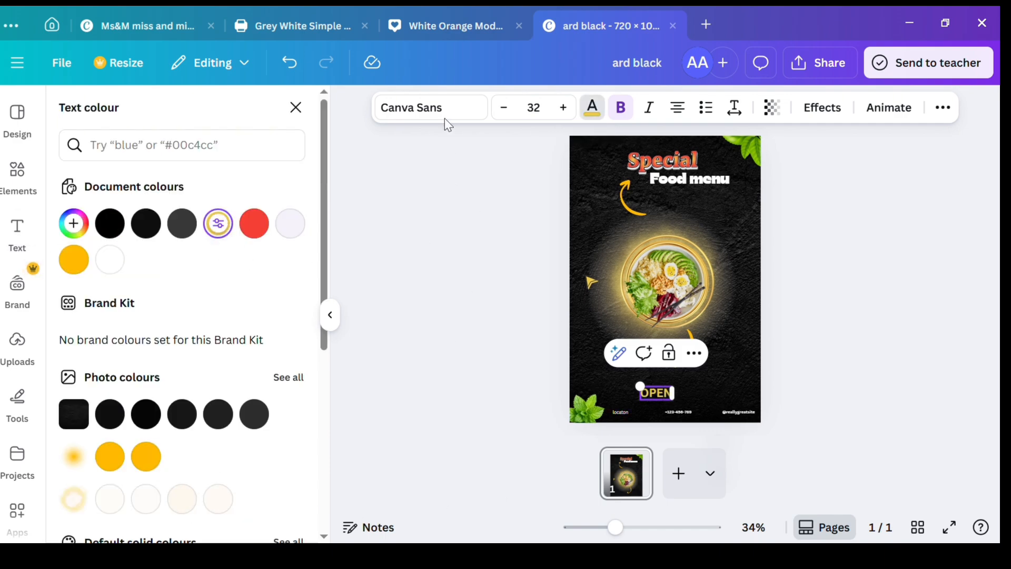
left_click(446, 118)
left_click(193, 349)
left_click(159, 259)
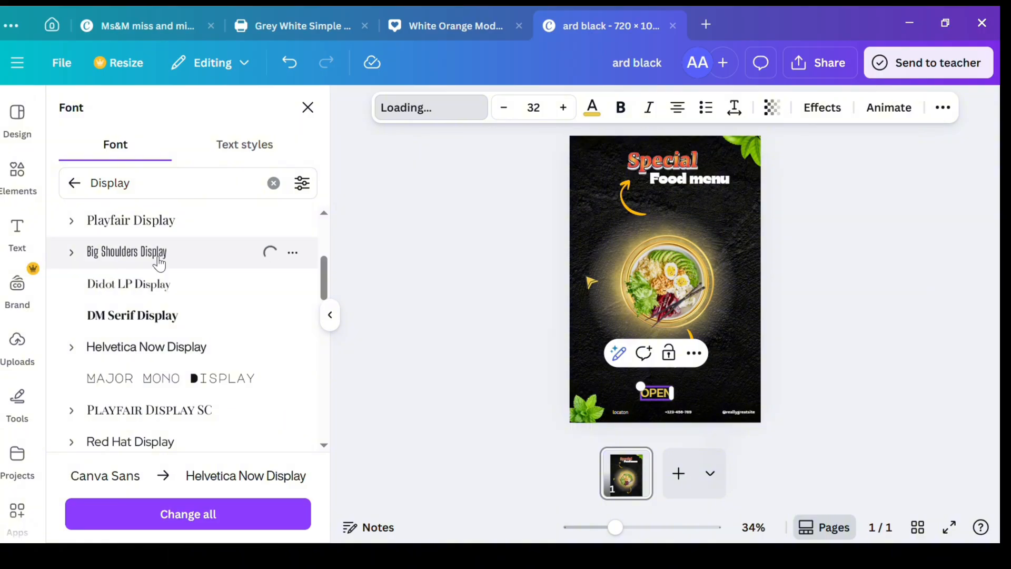
left_click(137, 295)
left_click(502, 318)
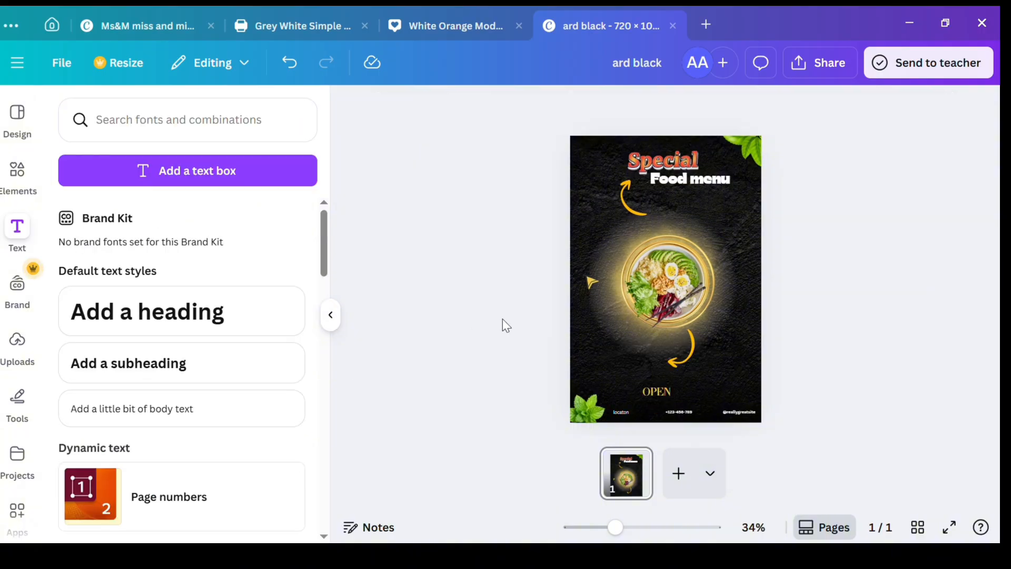
Step: Move the "OPEN" text slightly up and extend it to read "OPEN TIME"
left_click_drag(654, 396, 648, 382)
left_click(657, 378)
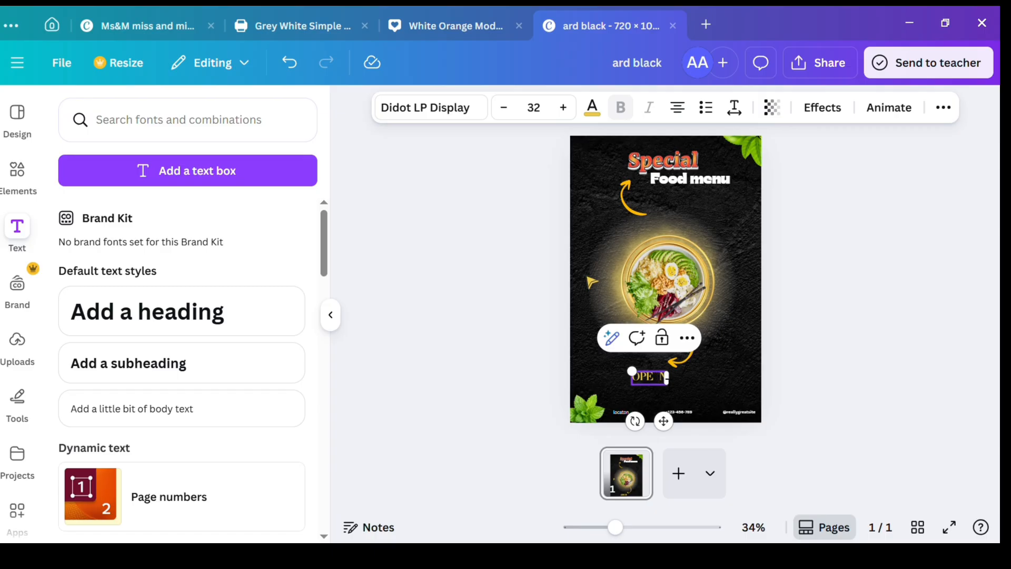
type("TIME")
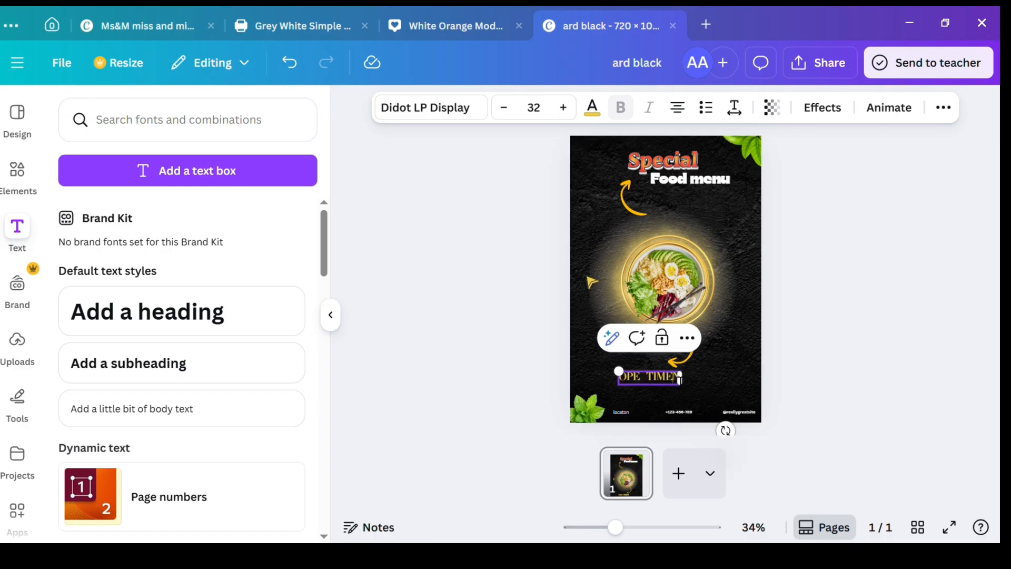
key("Delete")
type("N")
double_click(728, 364)
left_click(455, 144)
left_click(638, 376)
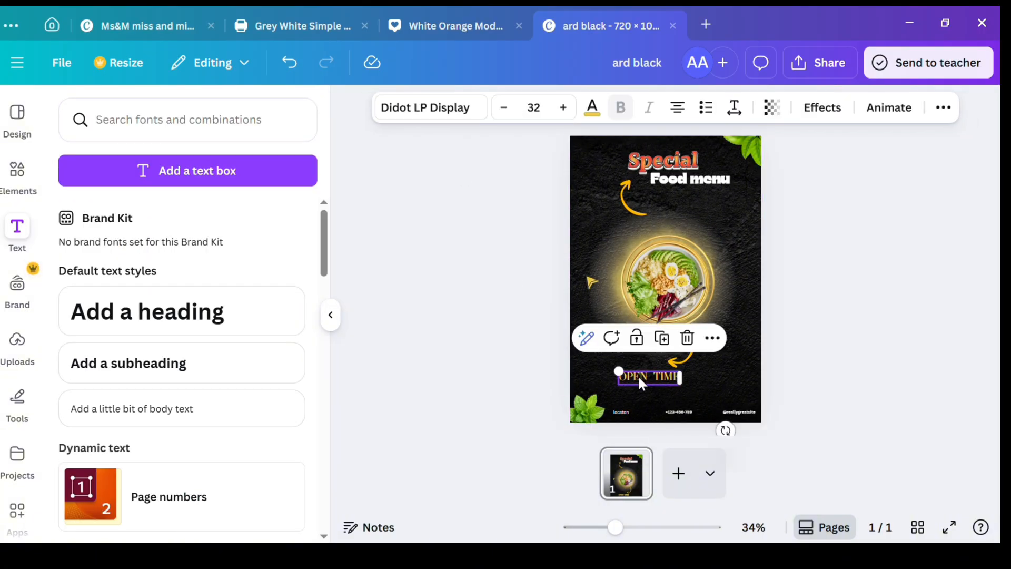
Step: Reduce the "OPEN TIME" text to size 18 and centre it just above the phone number in the footer
left_click_drag(638, 376, 651, 391)
left_click(504, 108)
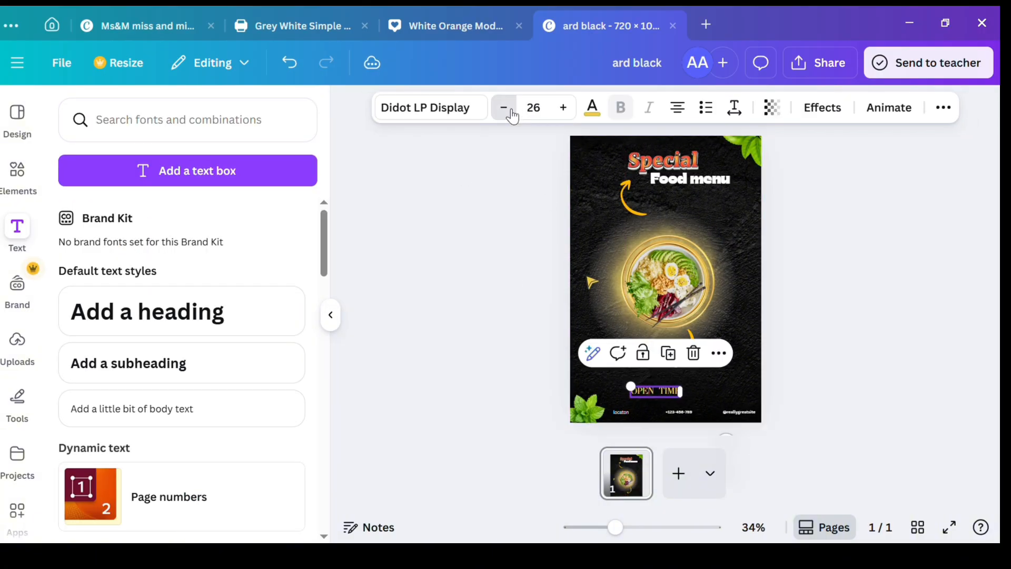
left_click(504, 108)
left_click(504, 107)
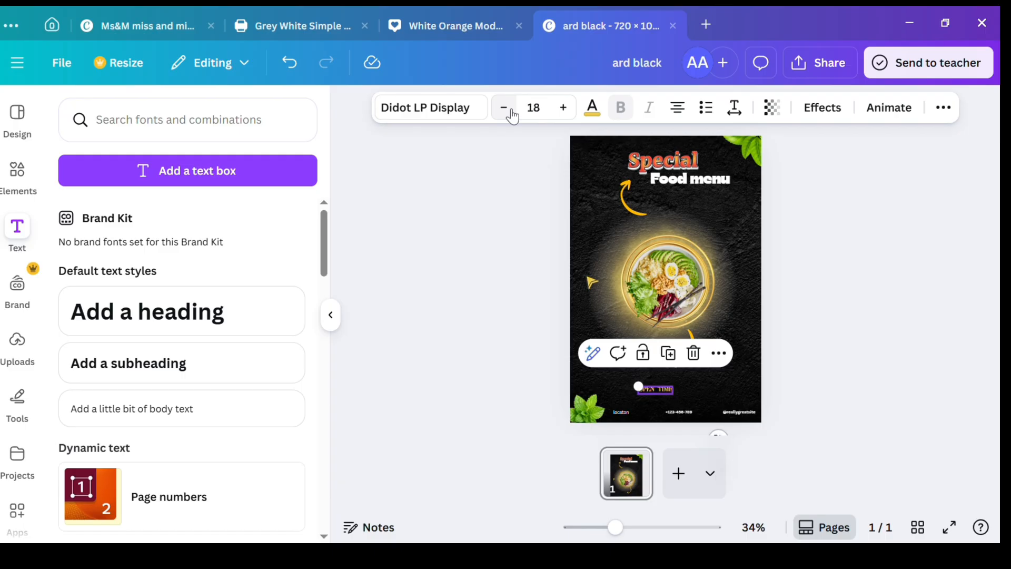
left_click(535, 182)
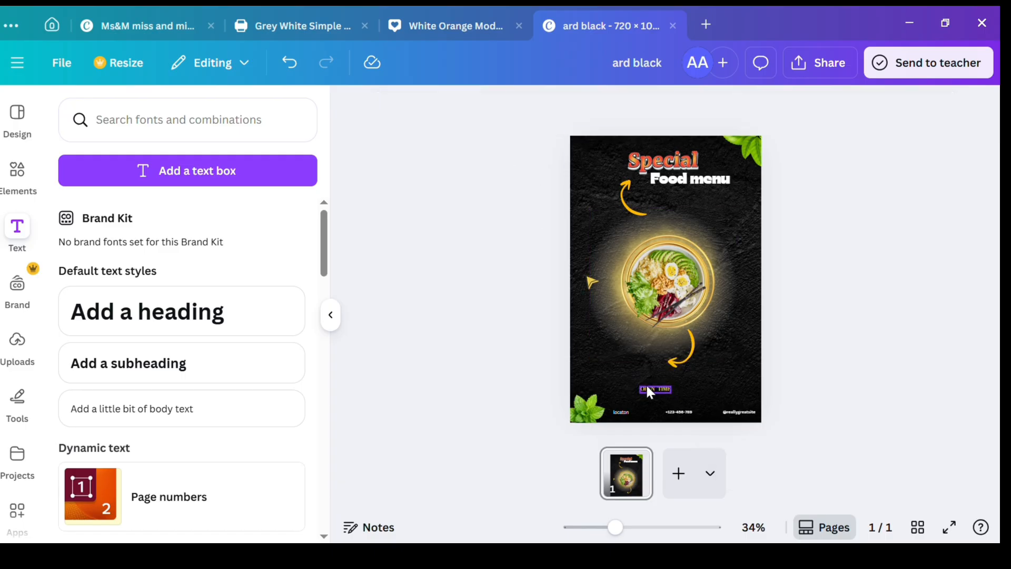
mouse_move(654, 388)
left_mouse_down()
mouse_move(670, 406)
mouse_move(670, 393)
left_mouse_up()
left_click(482, 327)
Step: Add a small circle shape below the bowl, to the left of the lower curved arrow
left_click(17, 398)
left_click(68, 260)
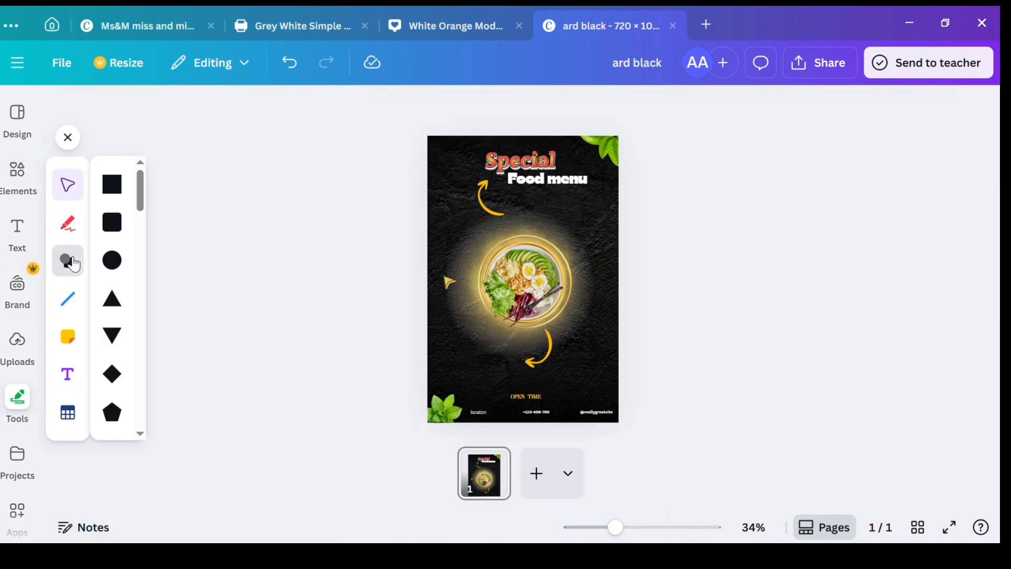
left_click(111, 260)
left_click_drag(537, 277, 492, 367)
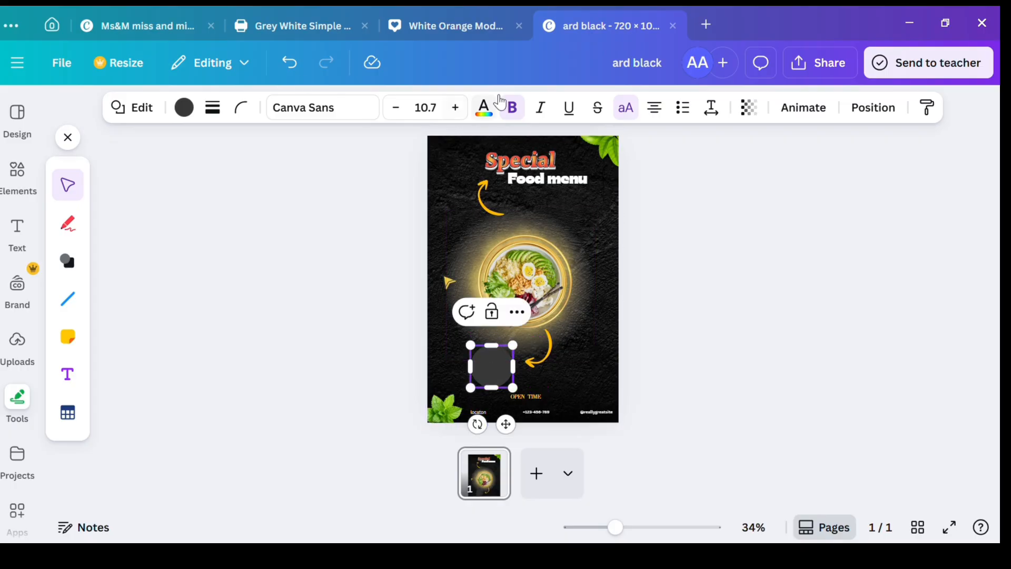
Step: Fill the circle with the orange-yellow document colour and set its transparency to 57
left_click(184, 108)
left_click(74, 259)
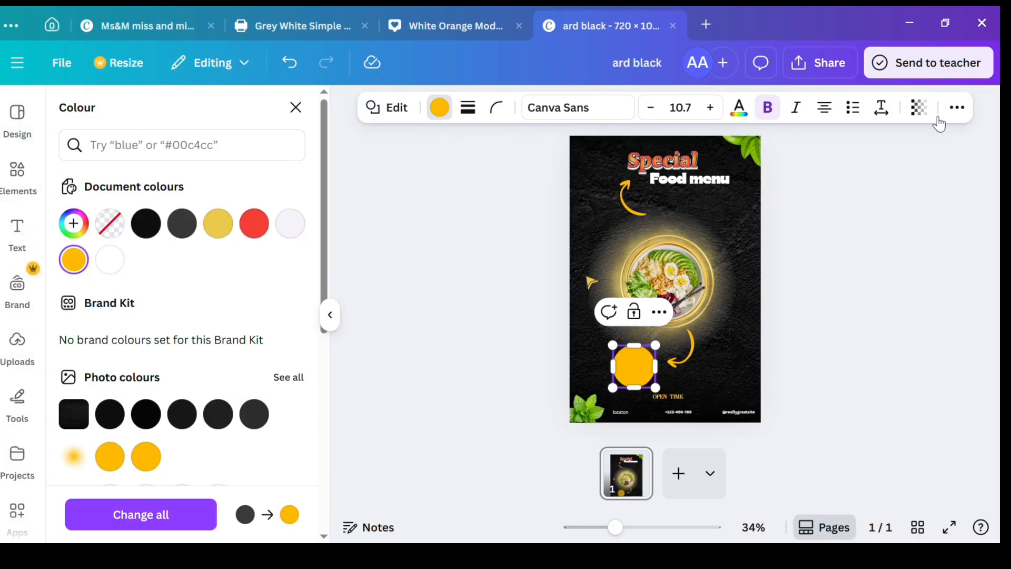
left_click(919, 108)
left_click(884, 173)
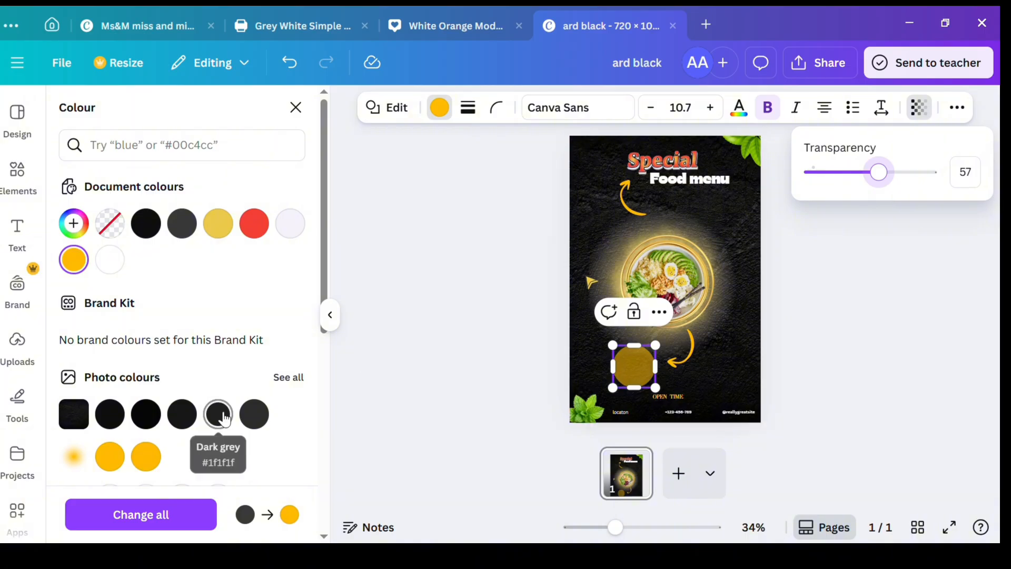
Step: Add a subheading reading "order now" and colour it off-white #F5F2F9
left_click(17, 231)
left_click(480, 390)
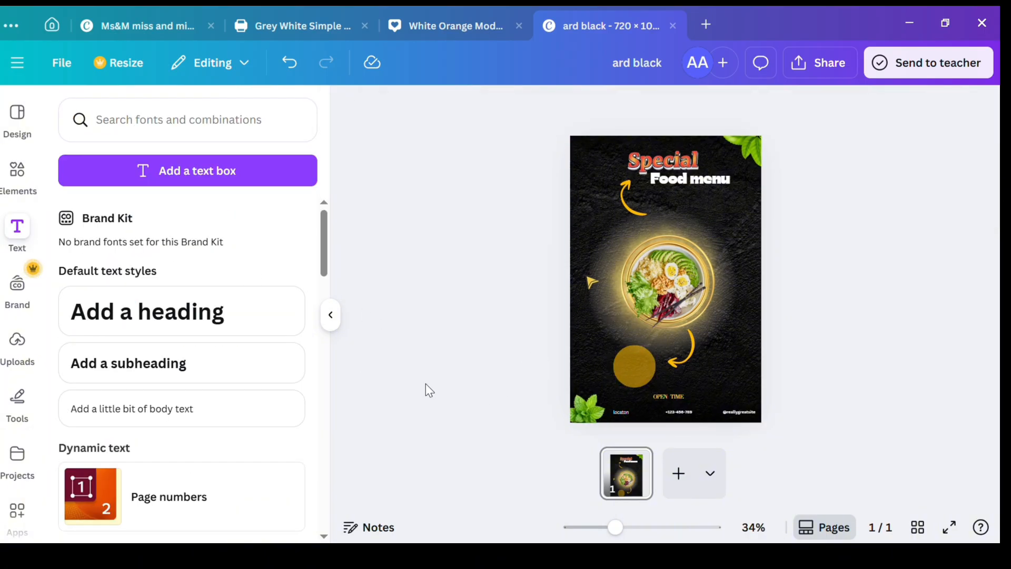
left_click(220, 371)
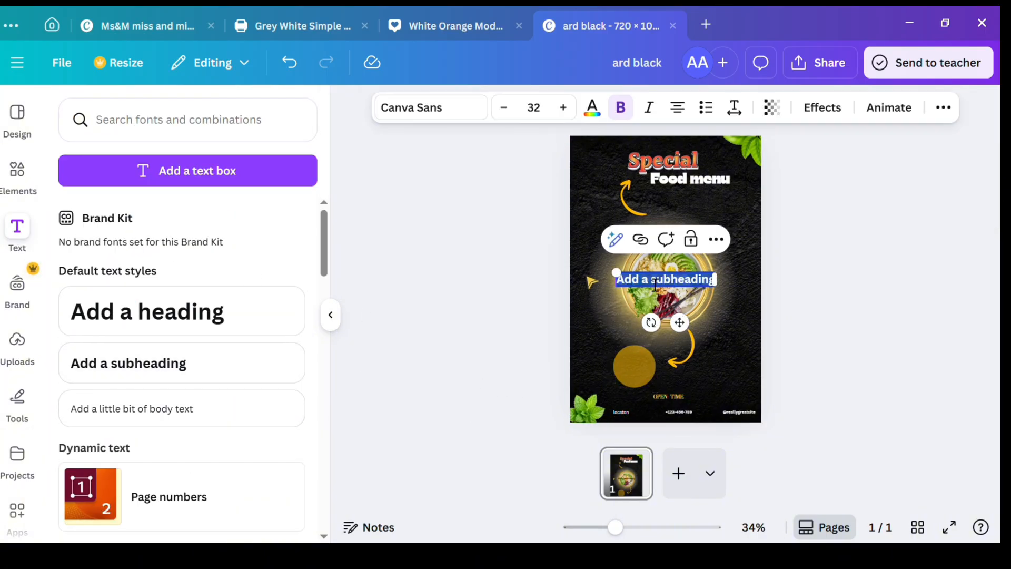
type("orderr")
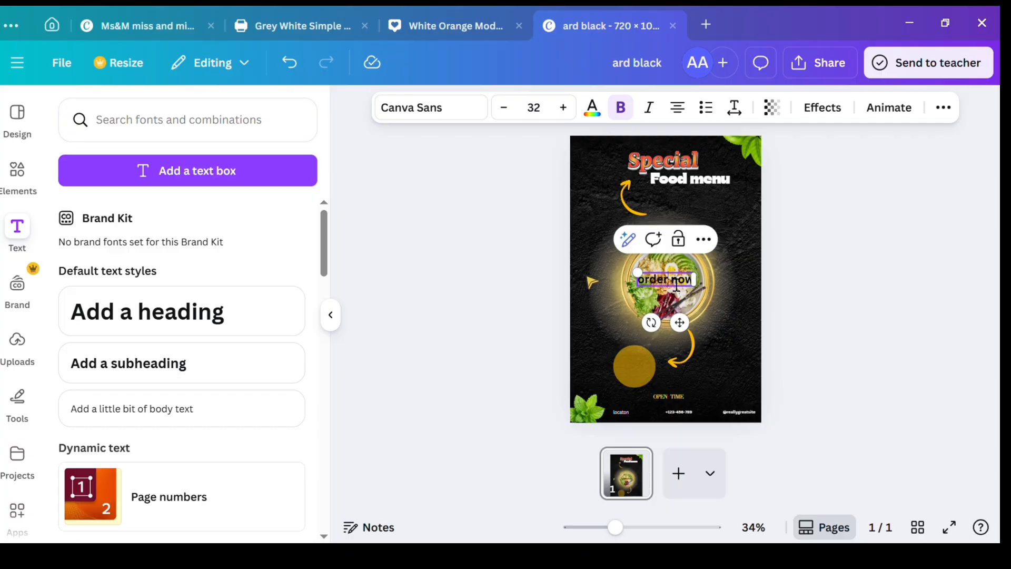
left_click(592, 107)
left_click(290, 223)
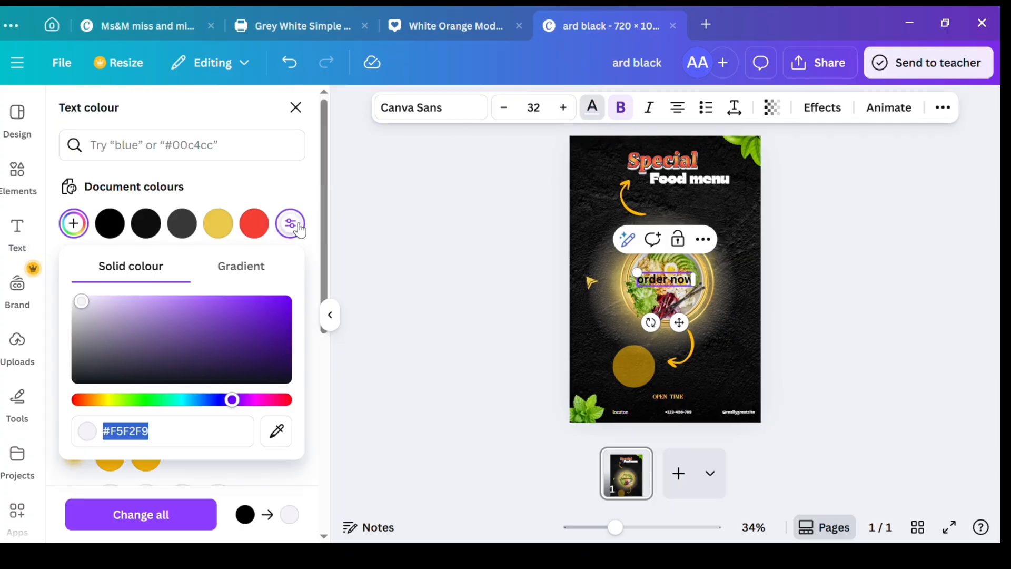
left_click(190, 519)
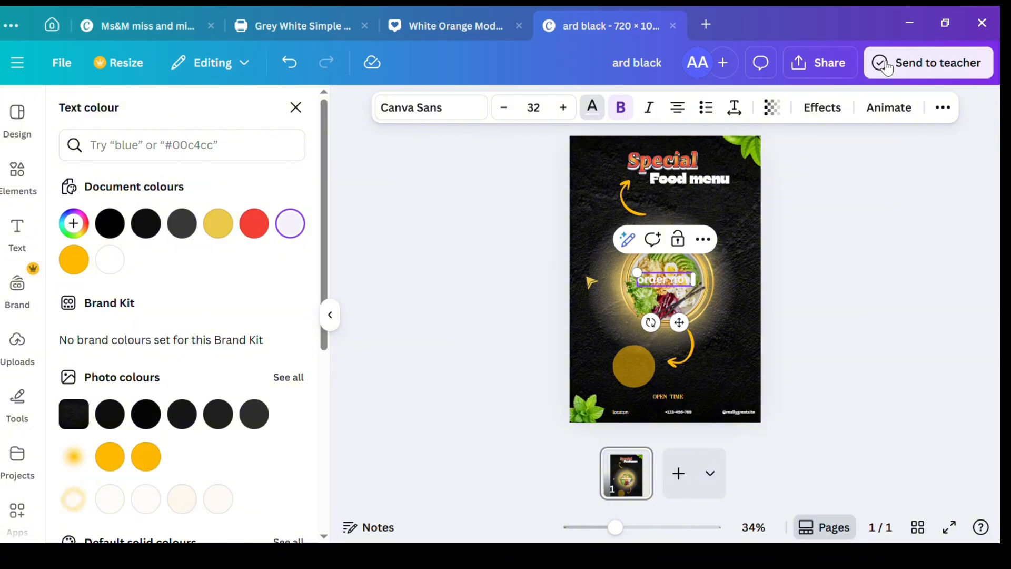
Step: Turn the "order now" text to uppercase, set it to size 29 and fit it onto the circle in two lines
left_click(943, 107)
left_click(843, 143)
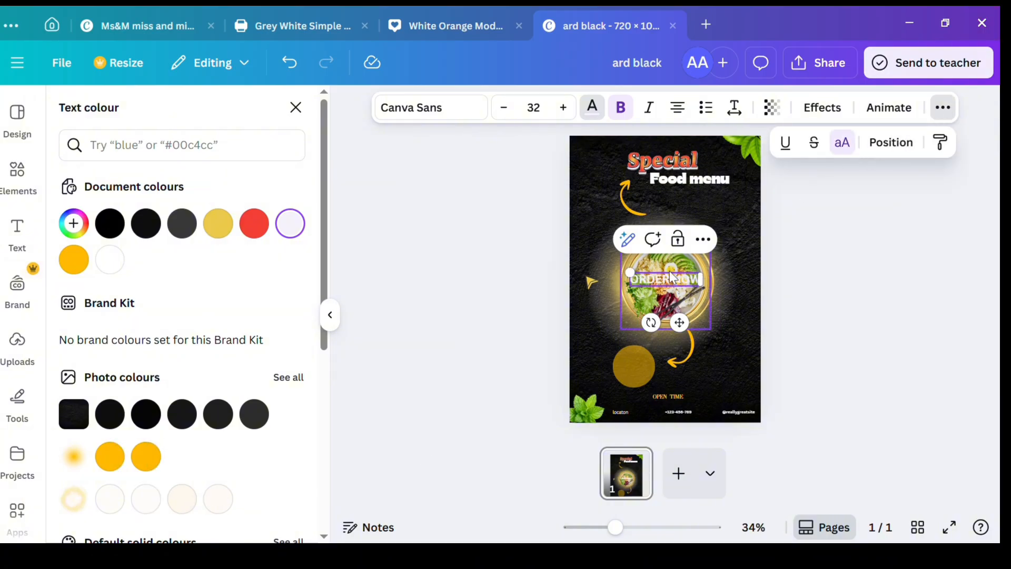
left_click(495, 107)
left_click(495, 107)
left_click(495, 108)
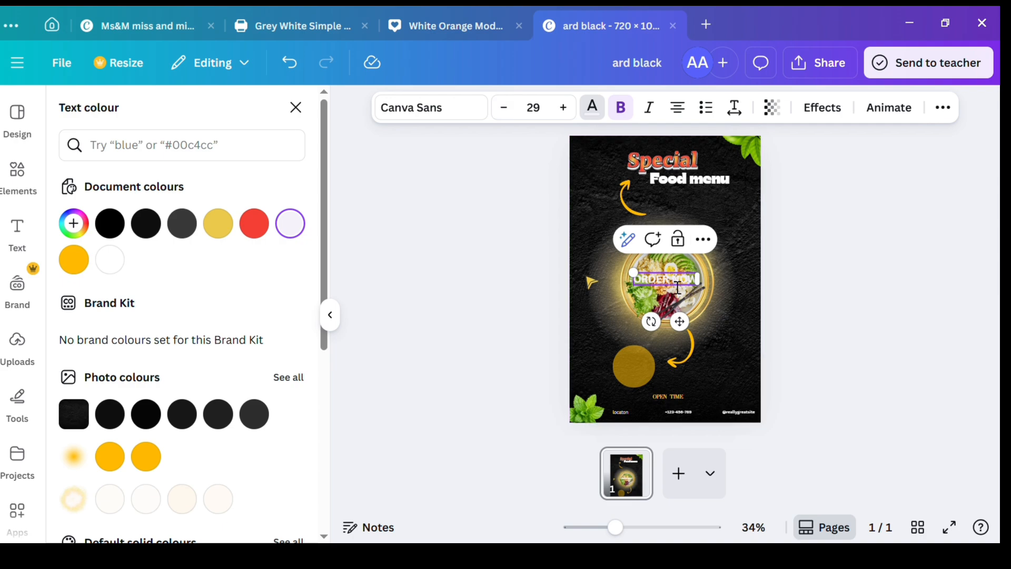
left_click_drag(680, 322, 661, 424)
Step: Apply the Neon effect to the "ORDER NOW" text, scale it down to size 23.1 and centre it on the circle
left_click(822, 108)
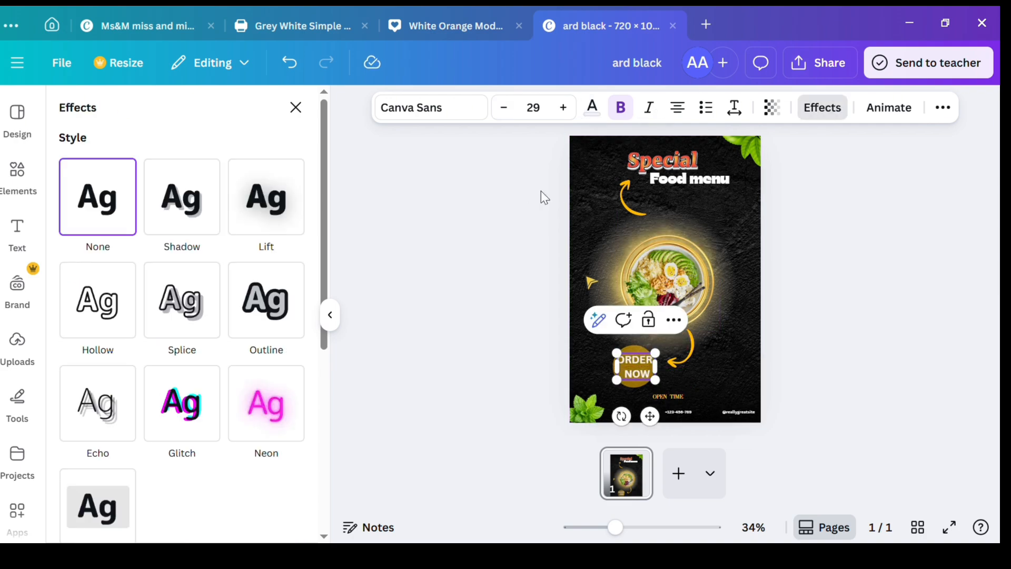
left_click(266, 403)
left_click_drag(616, 381, 627, 387)
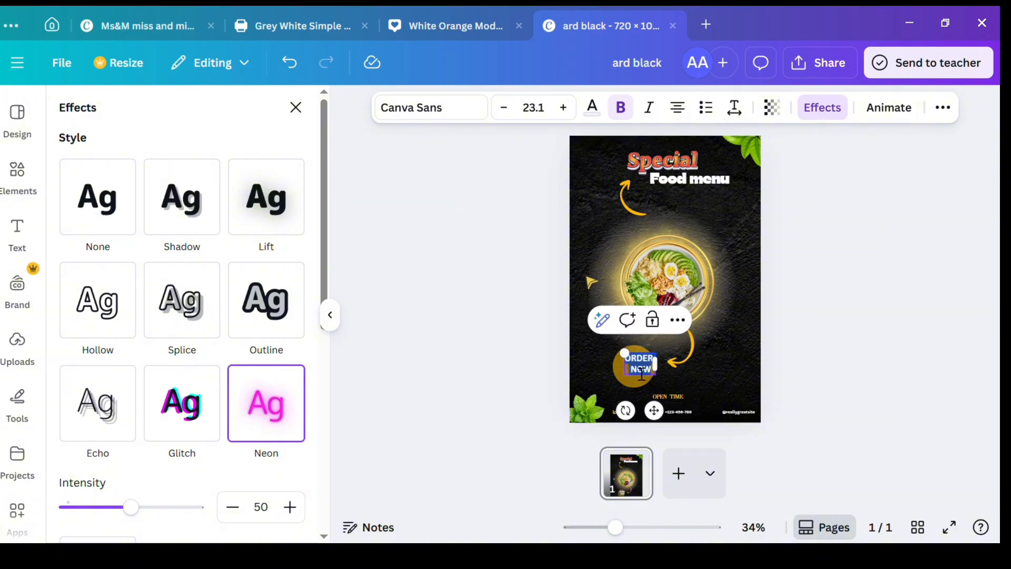
left_click(651, 356)
left_click(651, 359)
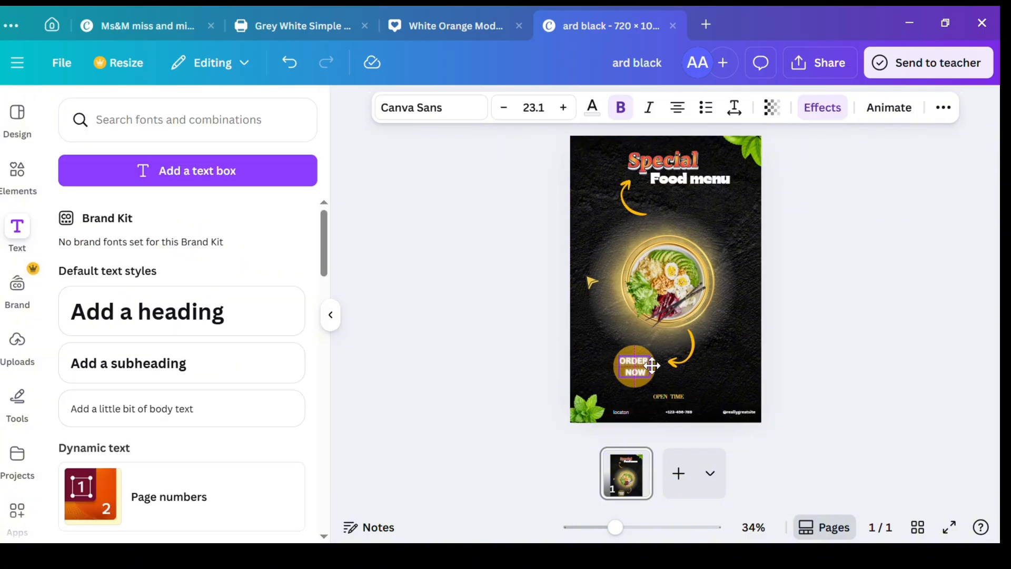
left_click(520, 344)
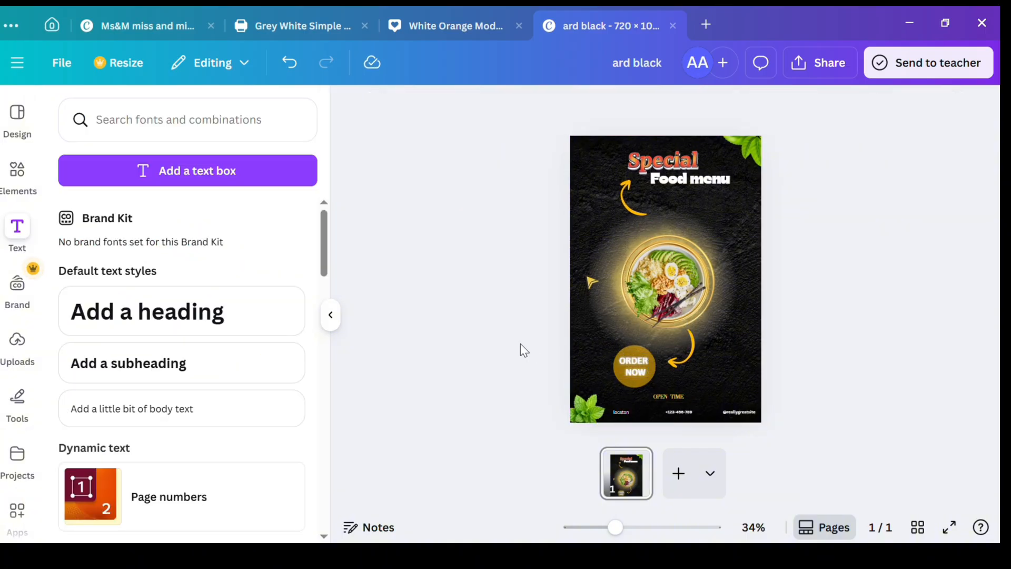
Step: Replace the "ORDER NOW" text with a new subheading reading "order" and delete the extra placeholder subheading
left_click(633, 368)
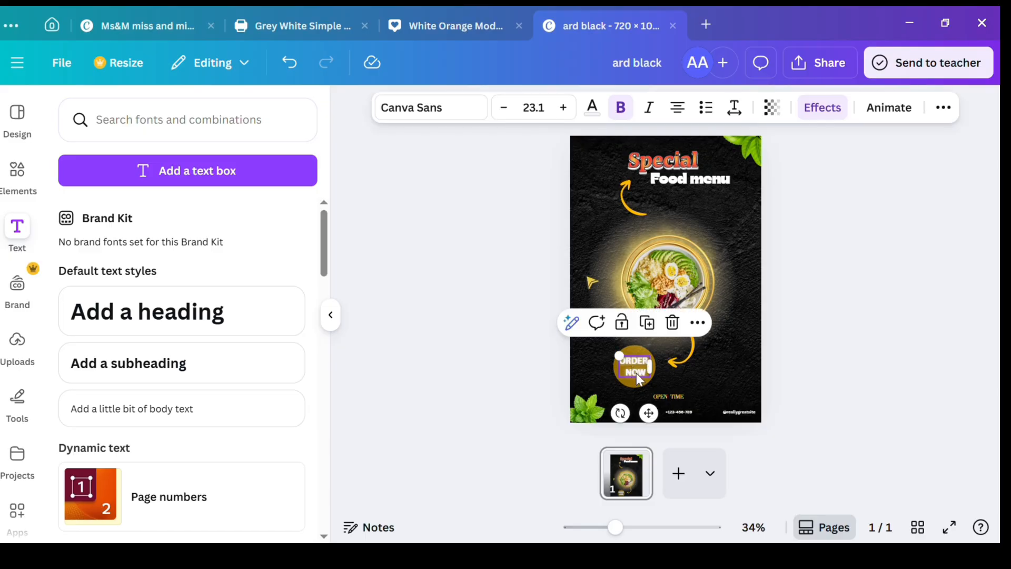
left_click(672, 322)
left_click(129, 359)
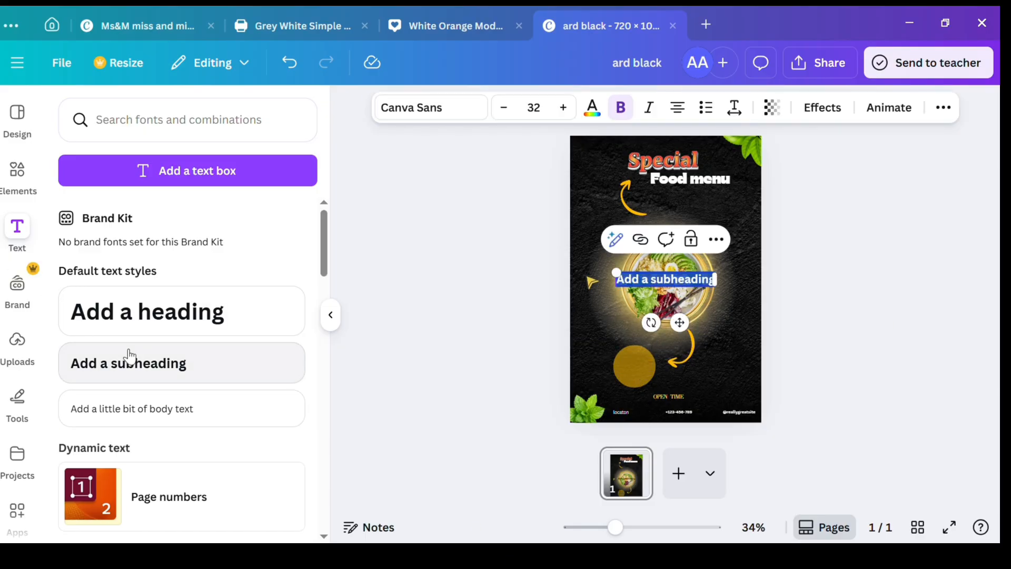
left_click(172, 378)
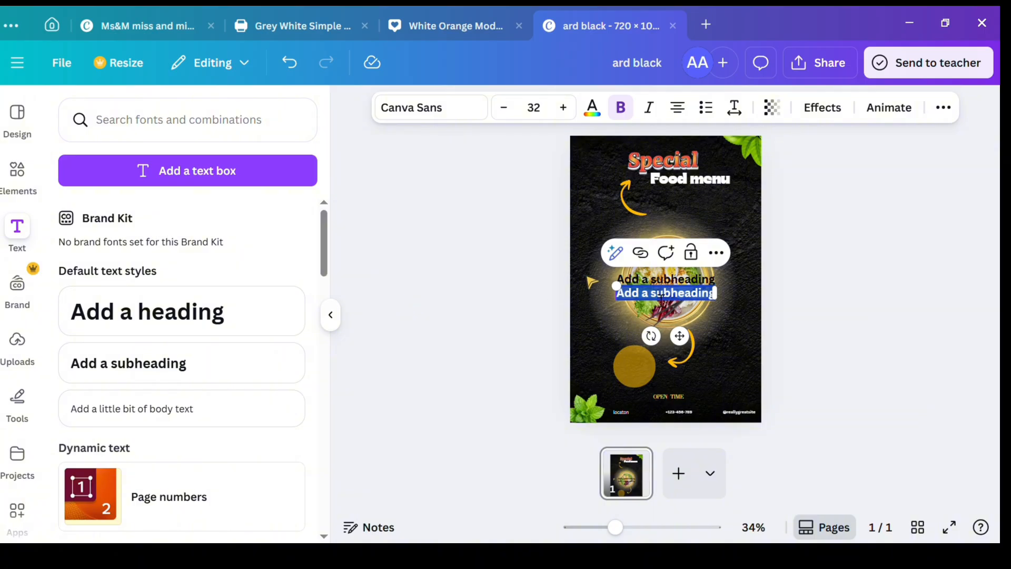
key("BackSpace")
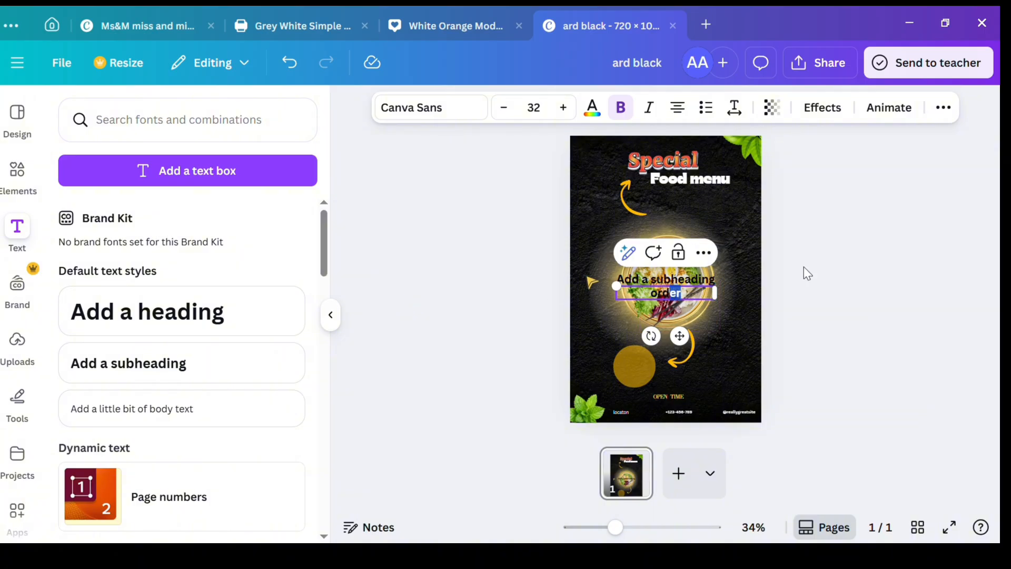
left_click_drag(804, 266, 932, 310)
left_click(684, 279)
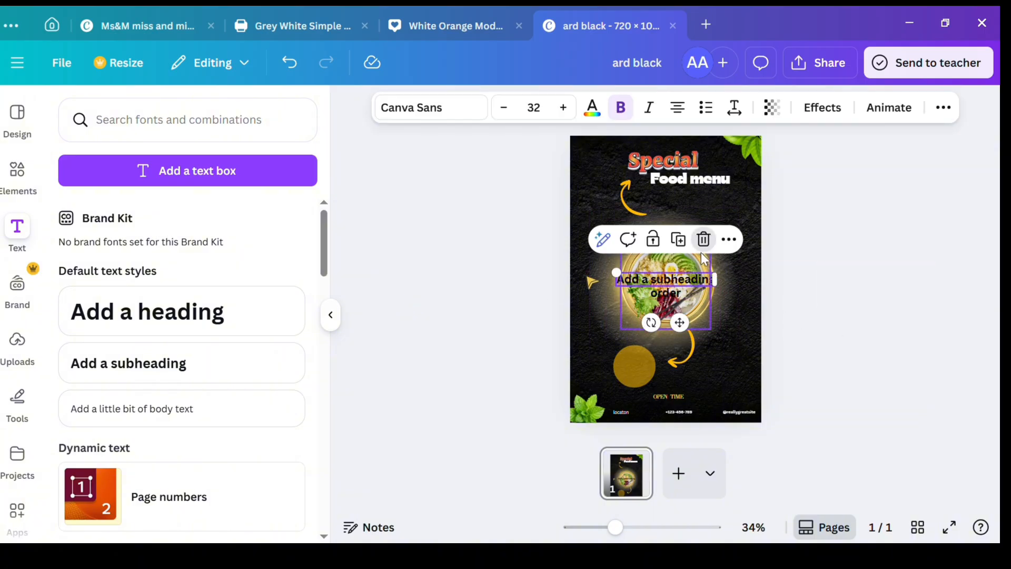
left_click(703, 243)
Step: Move the "order" text onto the orange circle and turn it to uppercase
left_click_drag(669, 298, 638, 366)
left_click(941, 105)
left_click(842, 142)
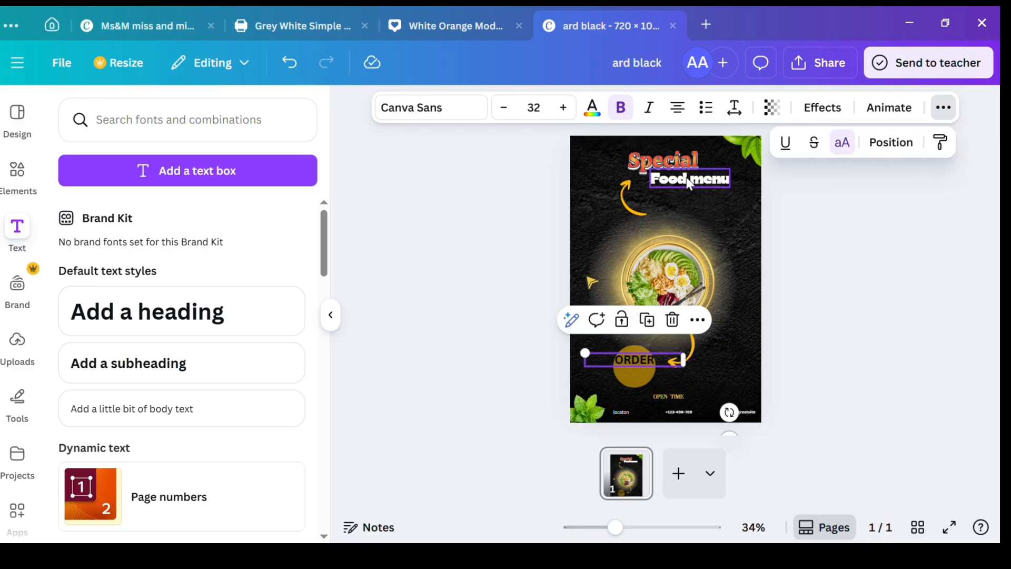
Step: Colour the "ORDER" text white and set its font to Didot LP Display
left_click(593, 109)
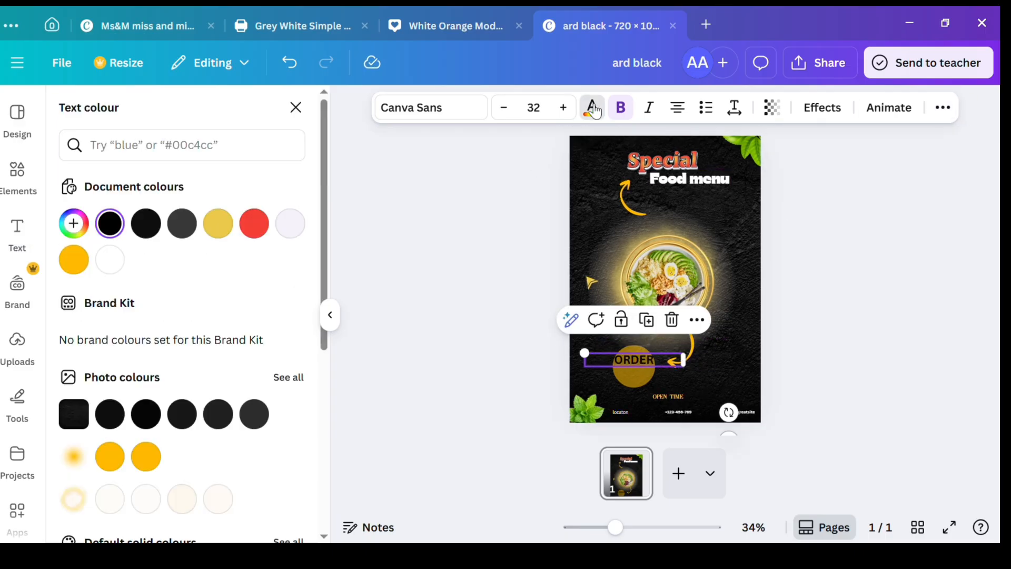
left_click(110, 260)
left_click(400, 107)
left_click(167, 283)
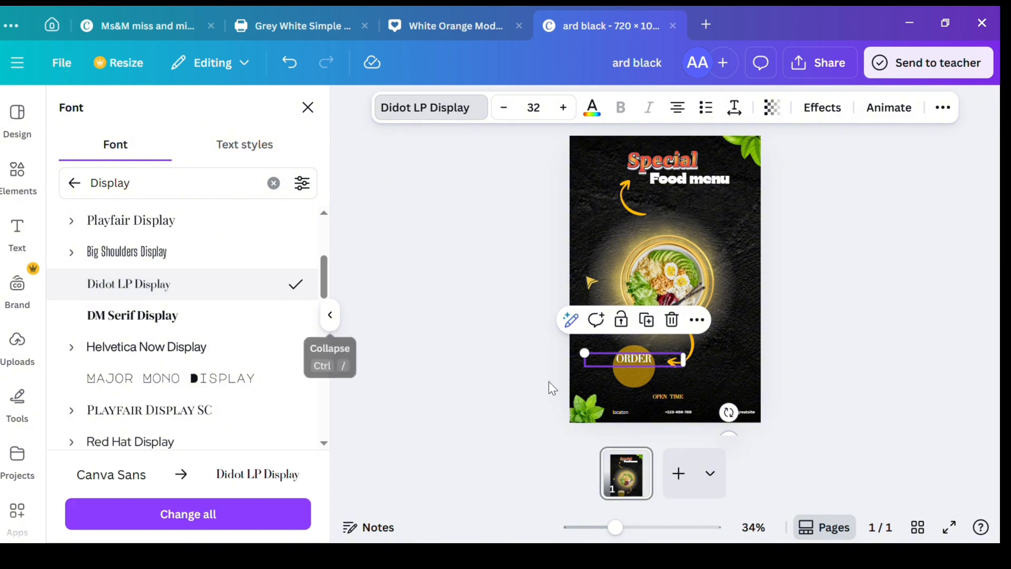
Step: Scale the "ORDER" text to size 30.2 and centre it across the upper part of the circle
double_click(634, 360)
left_click(419, 418)
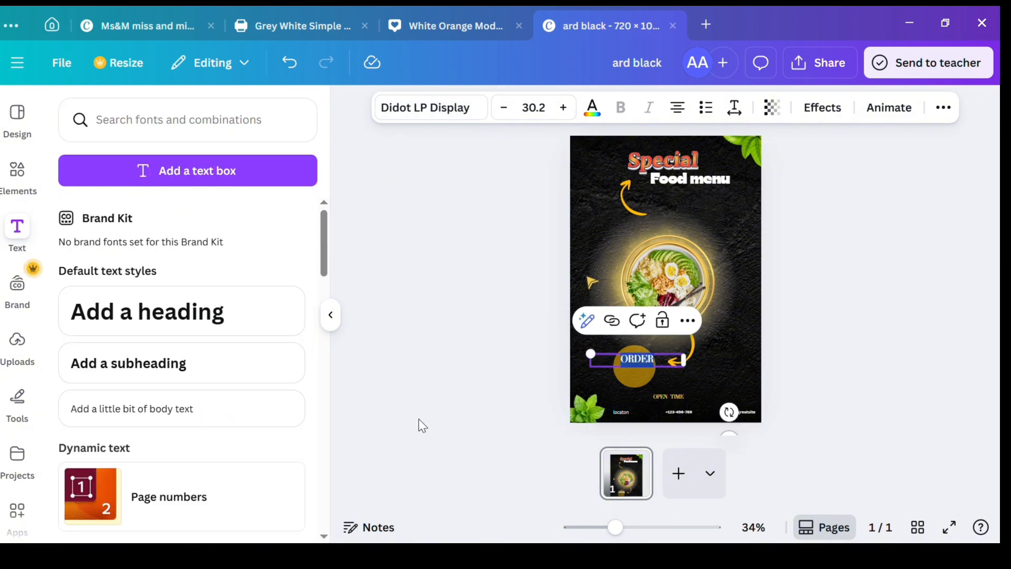
left_click(641, 357)
left_click(490, 351)
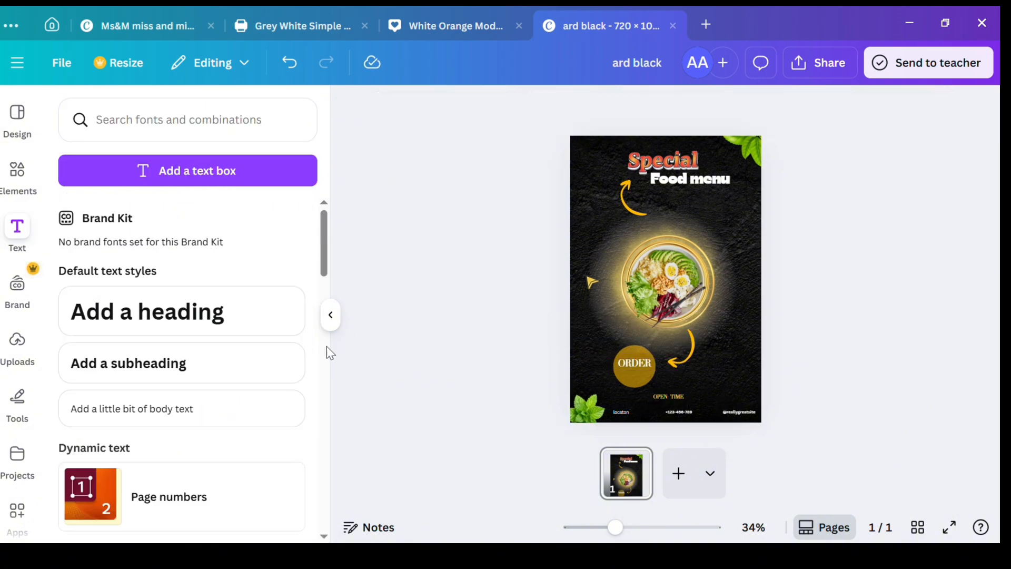
Step: Add a matching "NOW" text in Didot LP Display and place it just below "ORDER" on the circle
left_click_drag(635, 370, 638, 371)
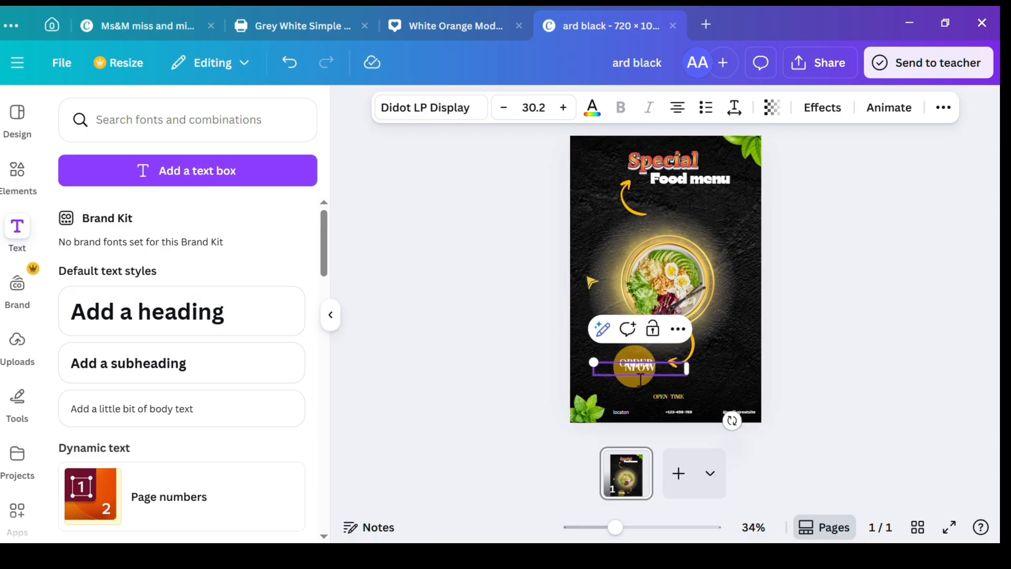
left_click(437, 388)
left_click_drag(646, 369, 651, 385)
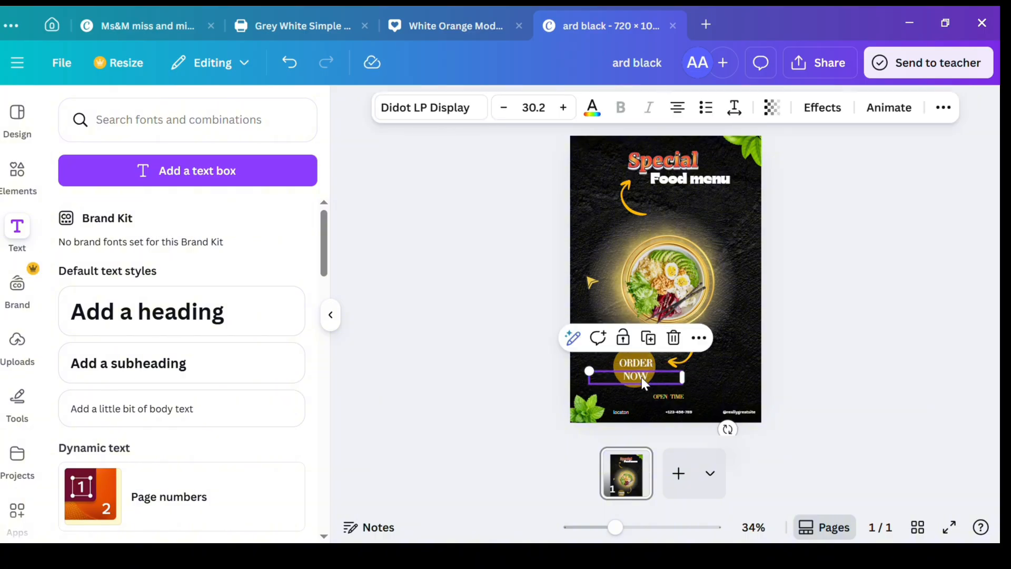
left_click(505, 352)
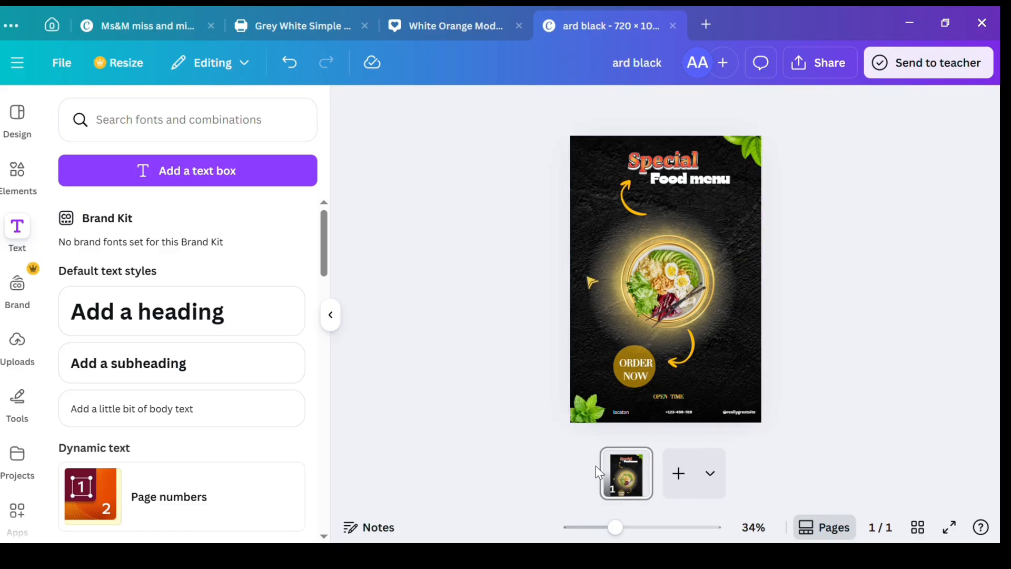
Step: Duplicate the finished poster page to make a second page
left_click(629, 487)
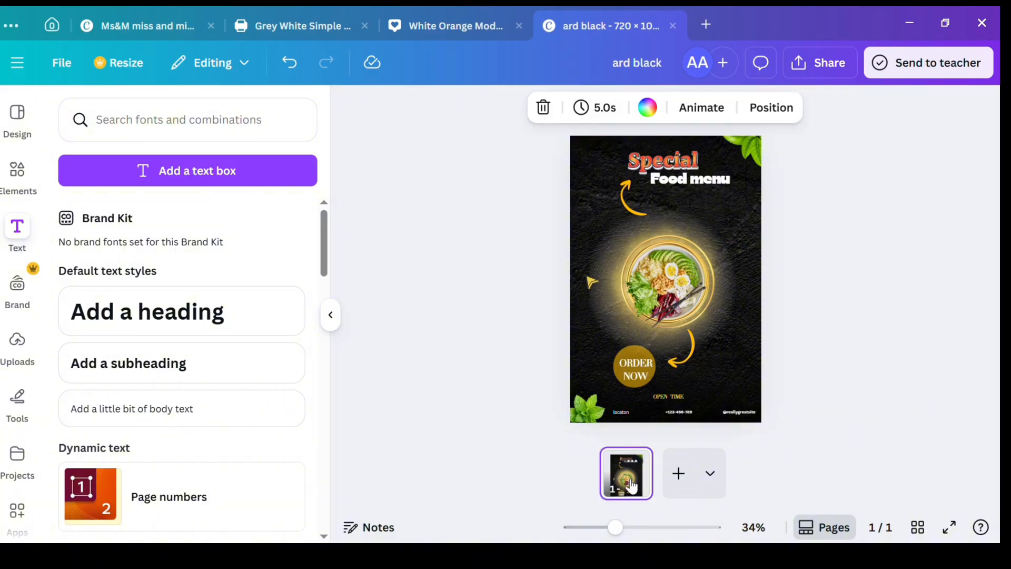
right_click(629, 464)
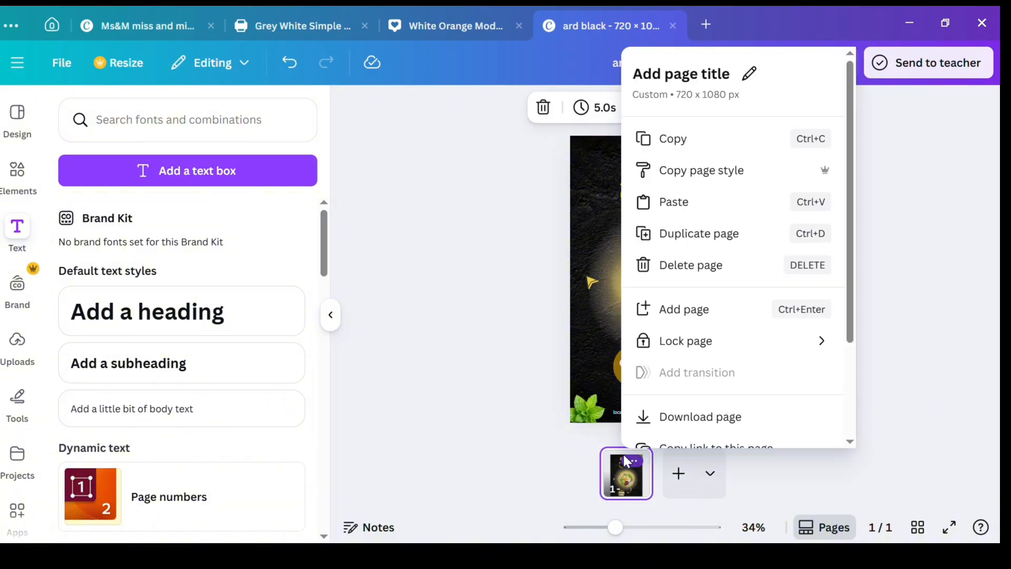
left_click(729, 237)
Step: Shift the "Special" and "Food menu" titles on the second page toward its upper-left corner
left_click(666, 239)
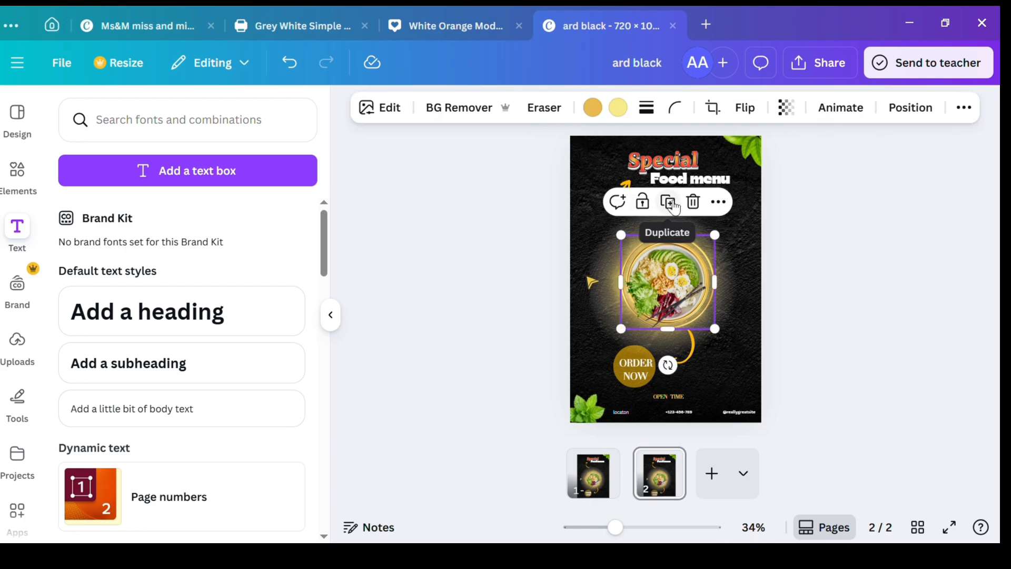
left_click(696, 198)
left_click(686, 163)
left_click_drag(686, 163, 645, 162)
left_click_drag(695, 178, 651, 177)
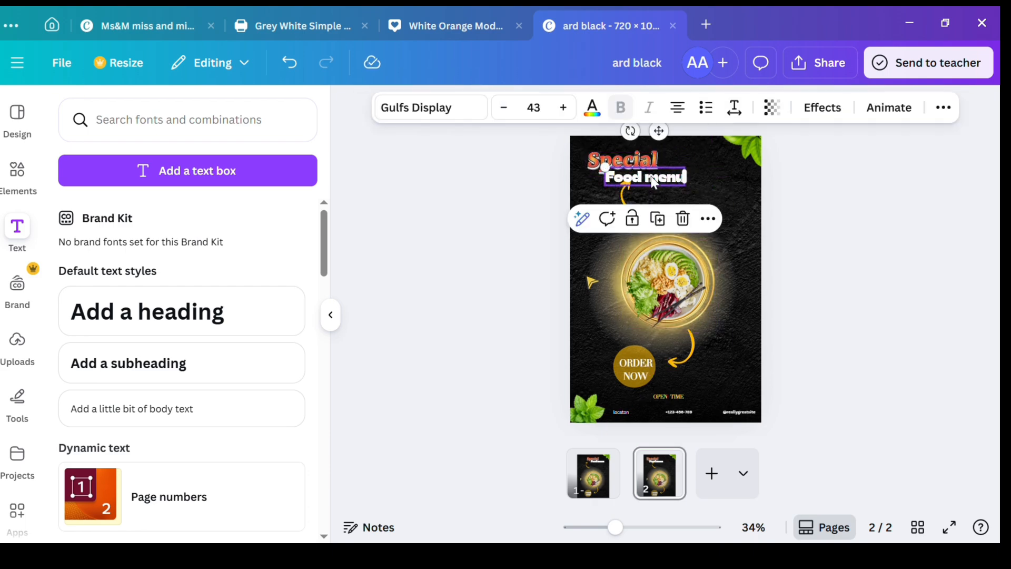
Step: Delete the chopsticks, the salad bowl and the gold ring from the second page
left_click(679, 258)
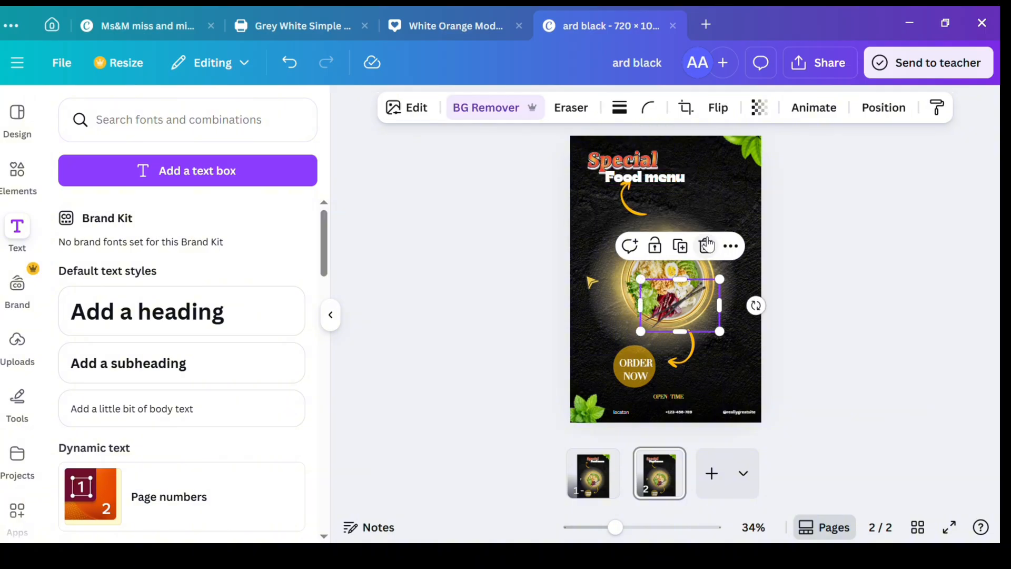
left_click(692, 206)
left_click(700, 279)
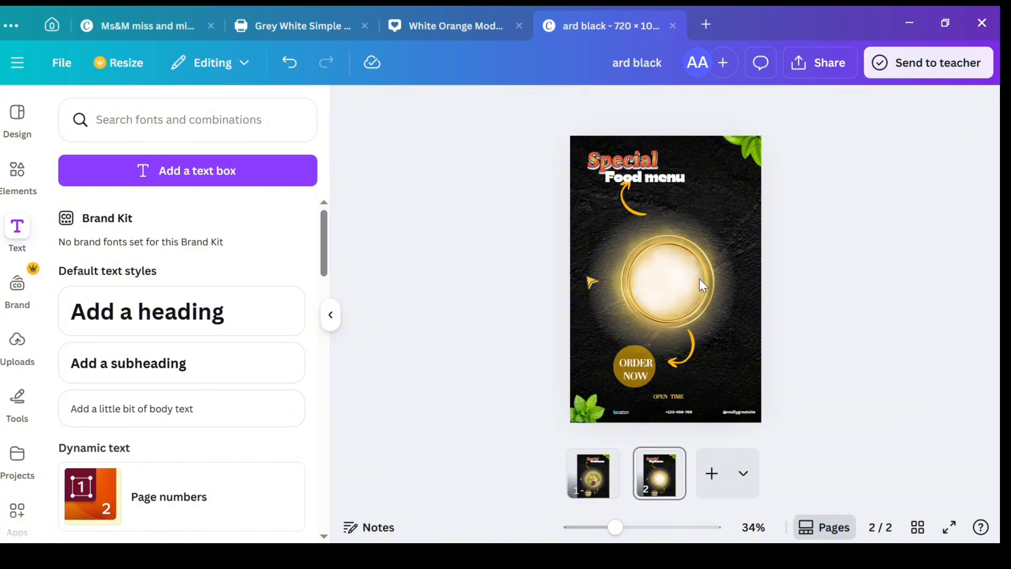
left_click(699, 279)
left_click(694, 205)
Step: Delete the white glow and move the orange-yellow glow into the page's upper-left corner
left_click_drag(661, 255, 679, 206)
left_click(712, 323)
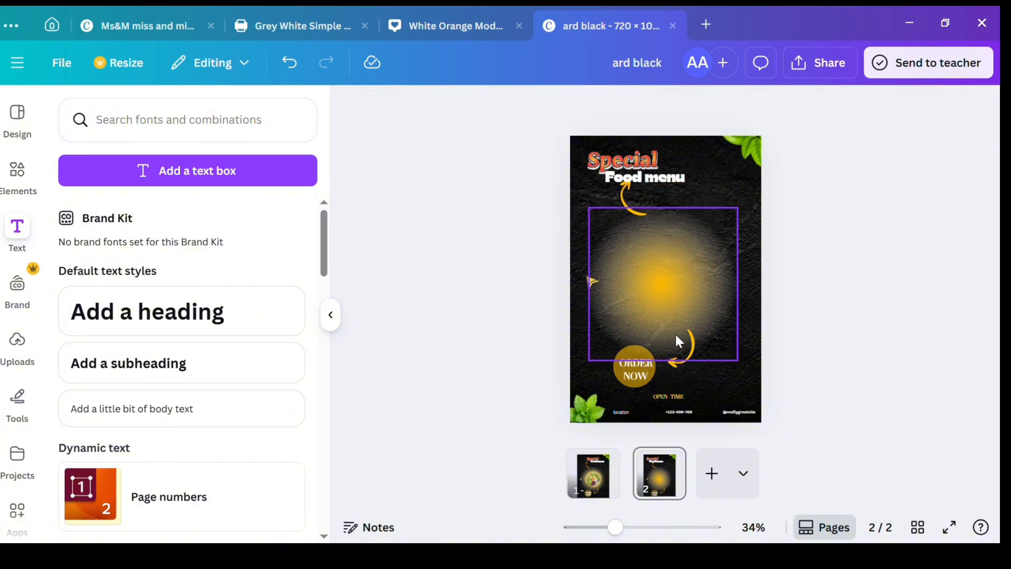
left_click_drag(673, 292, 587, 133)
left_click(476, 158)
Step: Move the gold arrowhead beside the titles near the upper-right leaf and scale it to a small size
left_click_drag(596, 285, 711, 224)
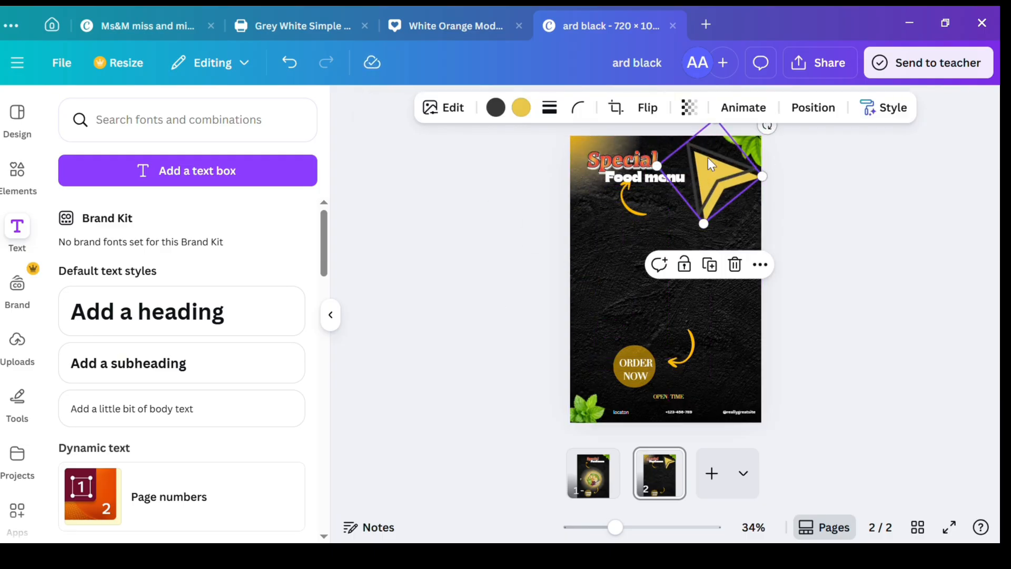
left_click_drag(708, 159, 706, 203)
left_click_drag(706, 268, 708, 189)
left_click_drag(740, 139, 740, 123)
Step: Delete both curved orange arrows from the second page
left_click(628, 206)
left_click(657, 257)
left_click_drag(694, 345, 715, 296)
double_click(725, 241)
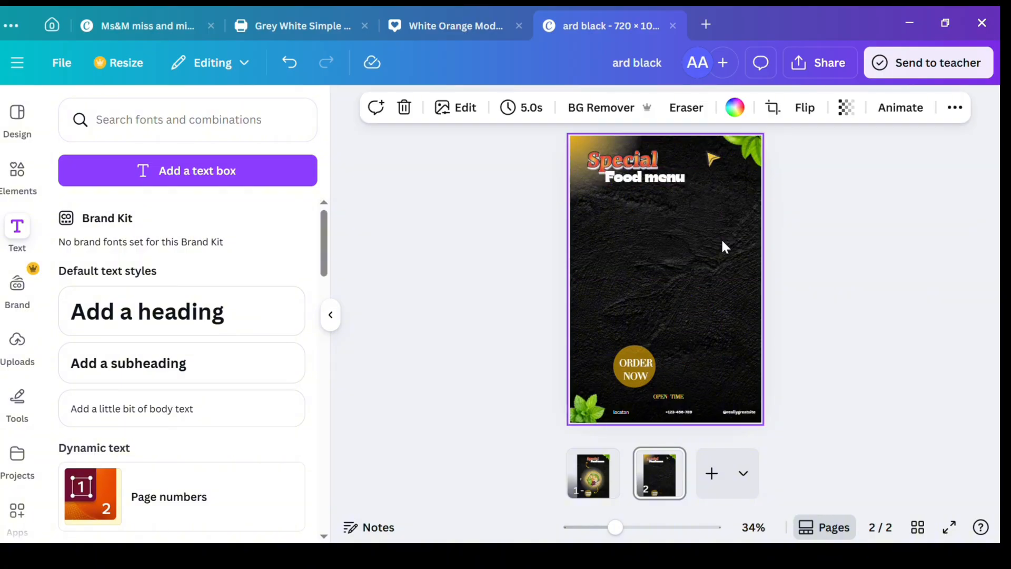
Step: Delete the corner glow and the whole "ORDER NOW" circle badge from the second page
left_click(575, 141)
left_click(599, 236)
left_click(611, 359)
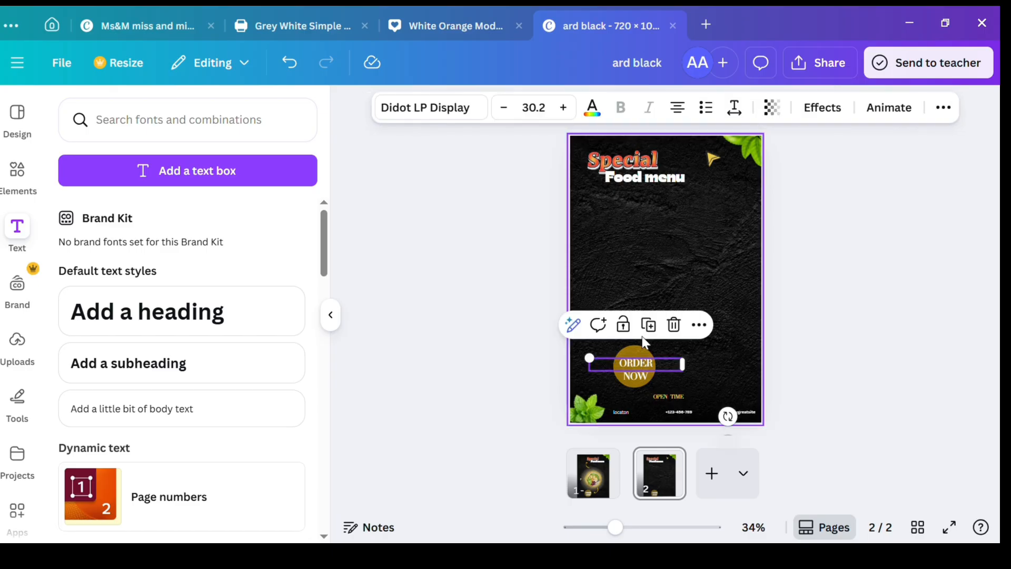
left_click(675, 323)
left_click_drag(642, 377, 677, 329)
left_click(714, 300)
left_click(677, 270)
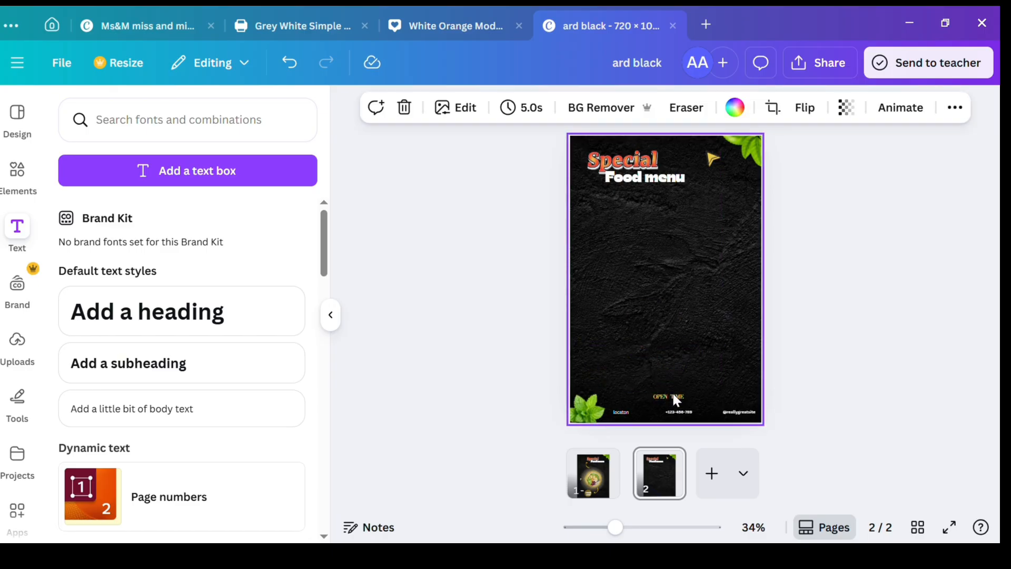
Step: Shift the location text inward and delete the social media handle from the second page's footer
left_click_drag(621, 412, 647, 403)
left_click(646, 403)
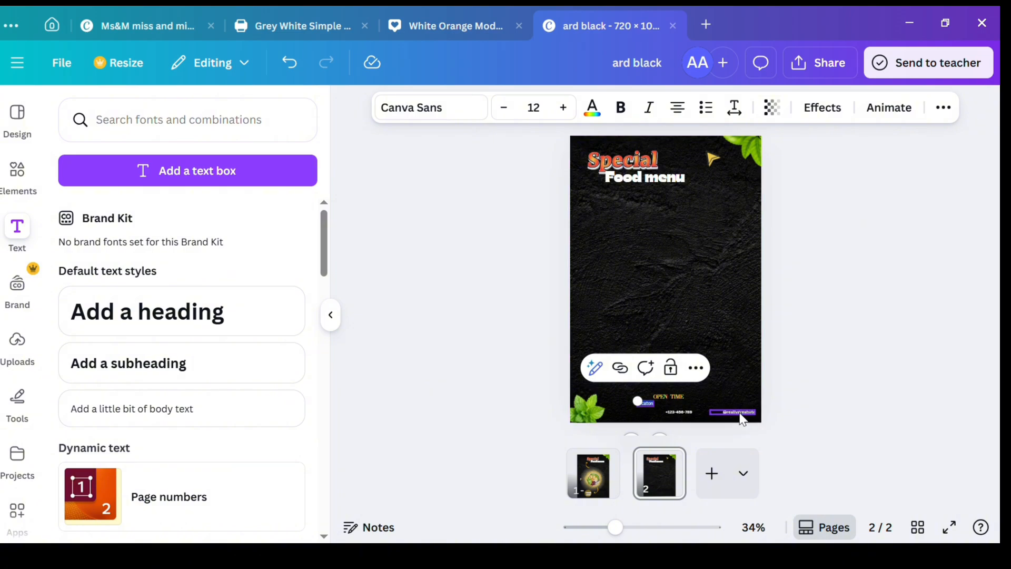
left_click(696, 369)
scroll(758, 200, "down", 3)
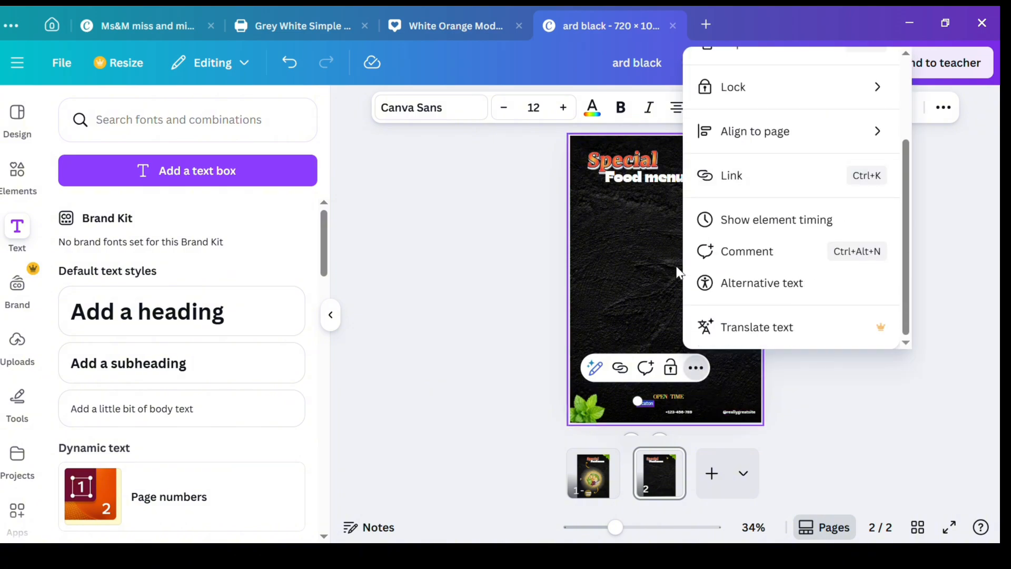
left_click(738, 406)
left_click_drag(740, 413, 741, 355)
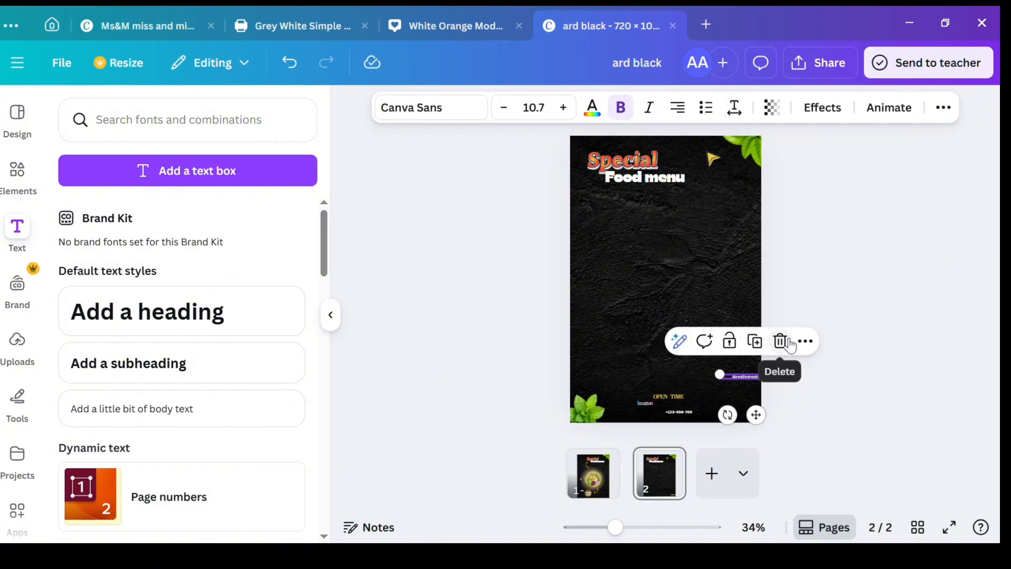
left_click(779, 341)
Step: Delete the "OPEN TIME", phone number and location texts from the bottom of the second page
left_click(668, 396)
left_click(706, 362)
left_click_drag(682, 413, 718, 388)
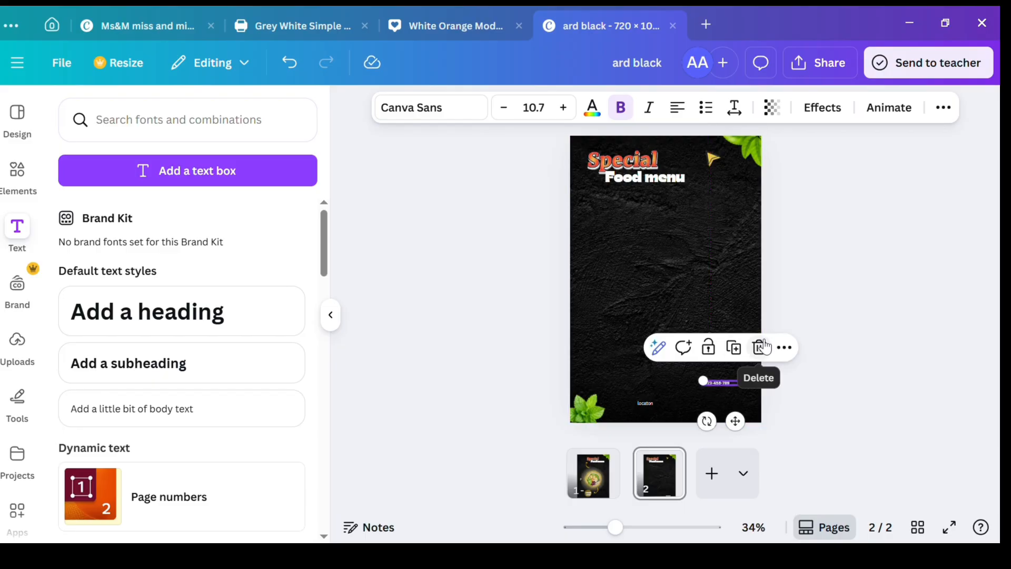
left_click(761, 346)
left_click(642, 403)
left_click(683, 369)
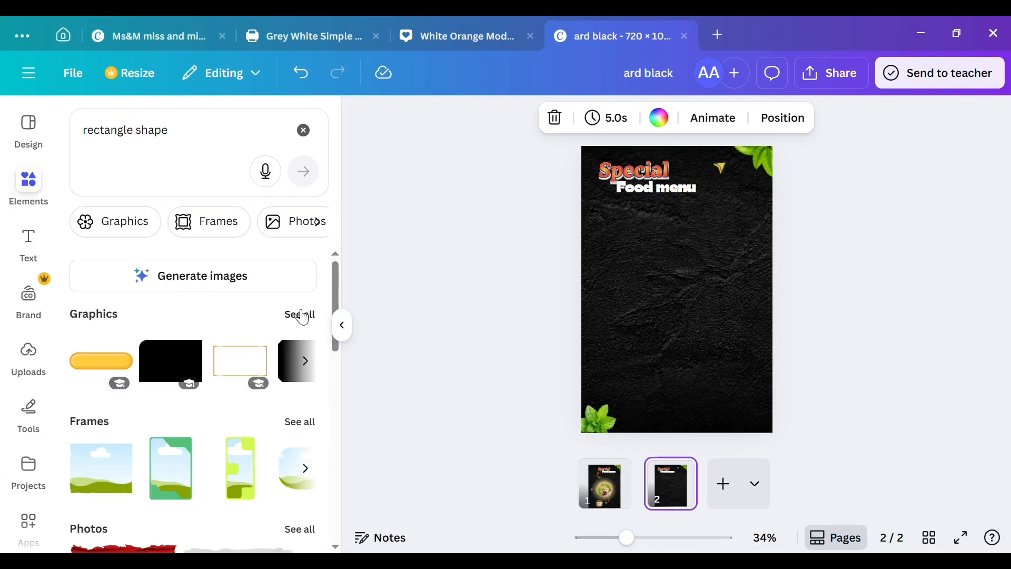
Step: Add a rounded rectangle outline from the "rectangle shape" graphics and colour it with the orange-yellow document colour
left_click(295, 315)
left_click(179, 388)
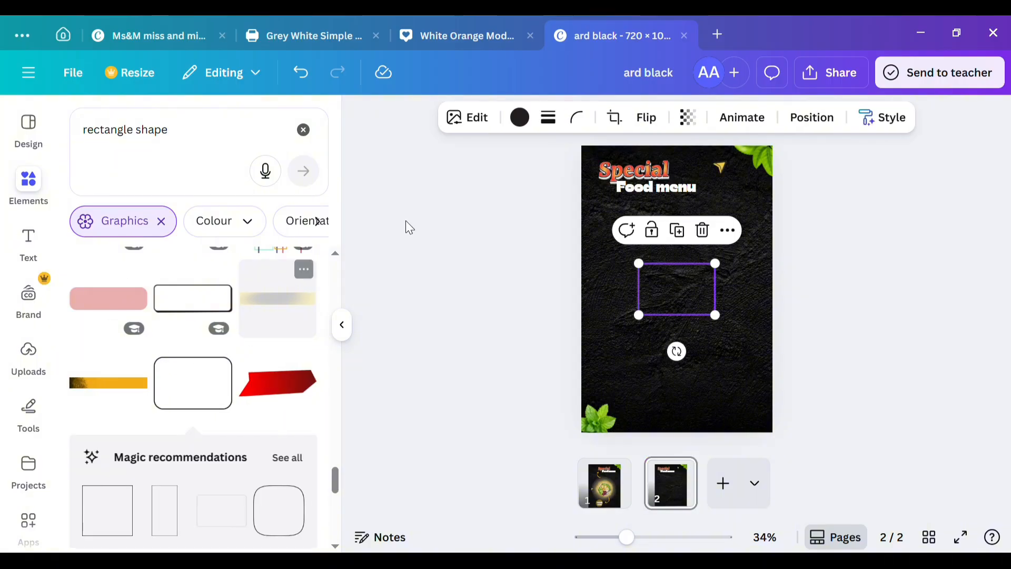
left_click(519, 117)
left_click(85, 270)
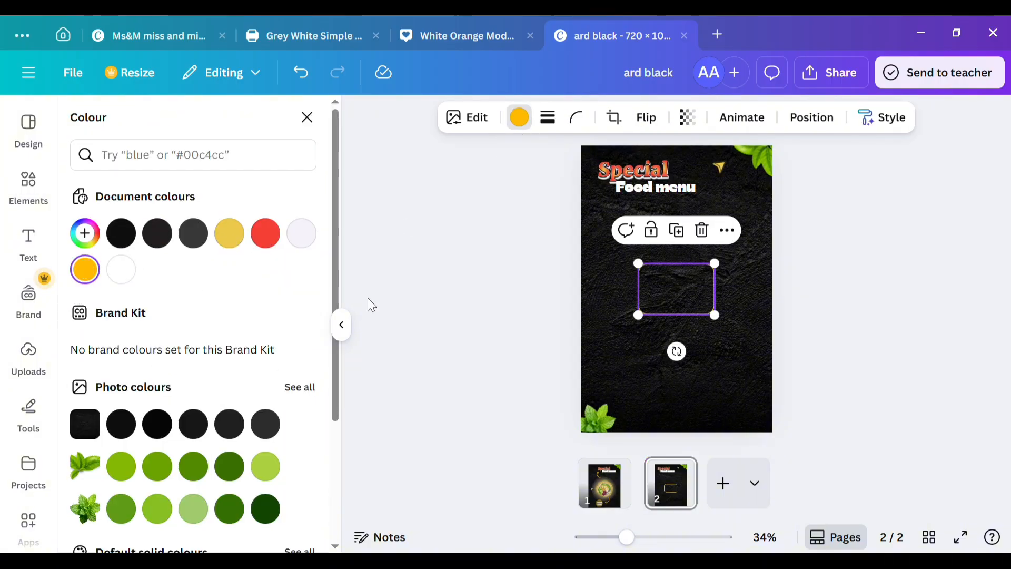
Step: Move the rounded outline to the page's left side below the titles and enlarge it slightly
left_click(690, 296)
left_click_drag(690, 295, 658, 250)
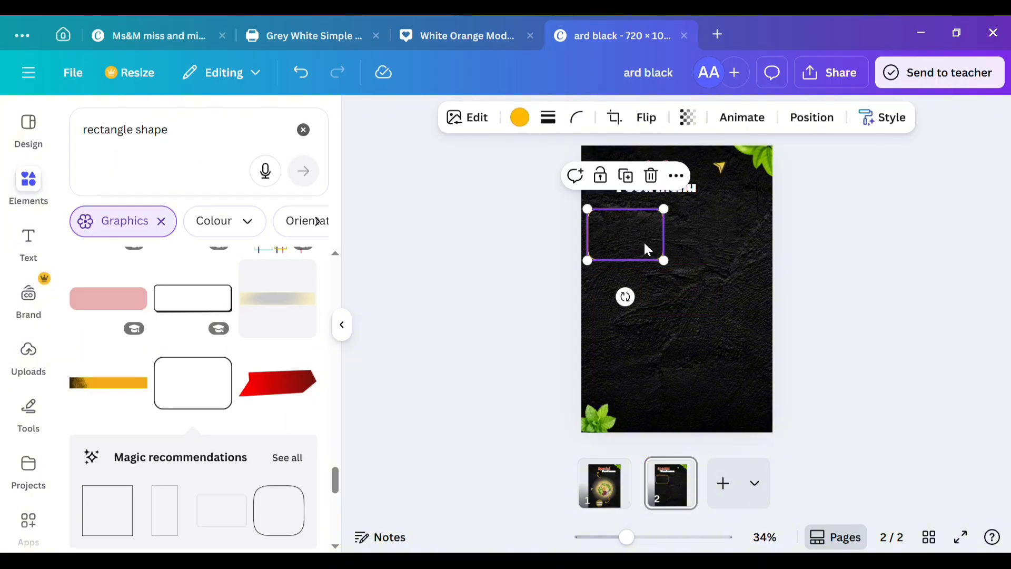
left_click_drag(670, 209, 677, 207)
Step: Place a copy of the rounded outline toward the lower right of the page
left_click_drag(654, 239, 734, 321)
double_click(667, 220)
left_click(521, 231)
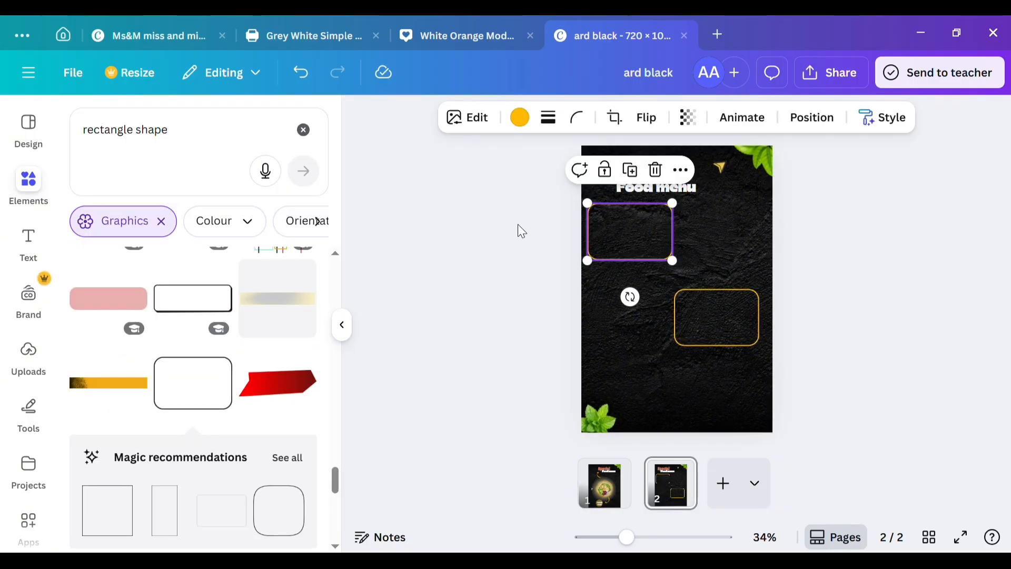
Step: Remove the duplicate outline and enlarge the remaining one below the titles
left_click_drag(648, 226, 713, 206)
left_click(712, 295)
left_click(739, 256)
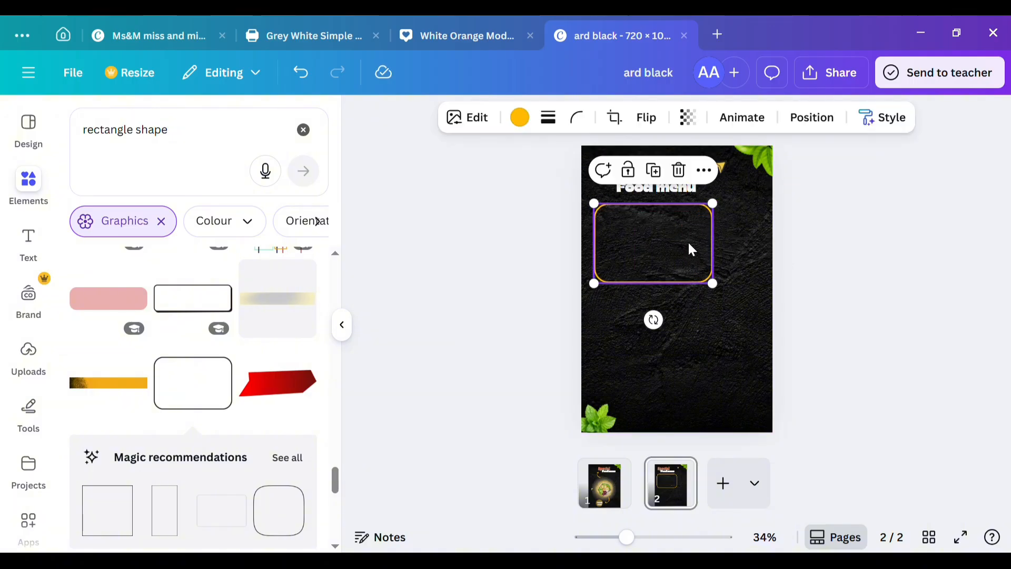
Step: Lower the outline slightly and add the pink rounded bar graphic, placing it over the outline's top edge
left_click_drag(672, 271, 658, 225)
left_click(135, 295)
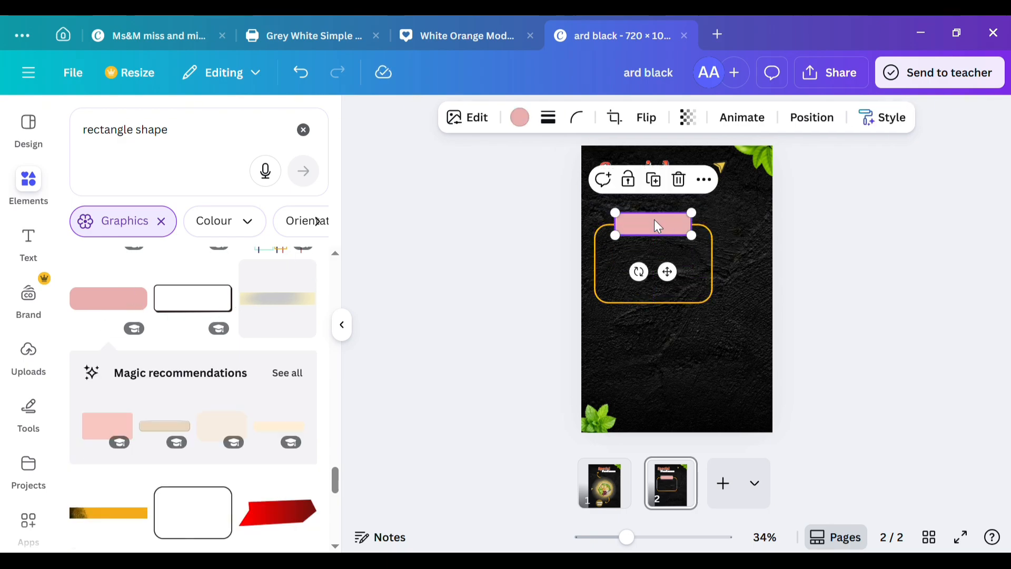
Step: Recolour the pink rounded bar golden yellow and add the subheading text MAIN DISHES
left_click(532, 119)
left_click(230, 234)
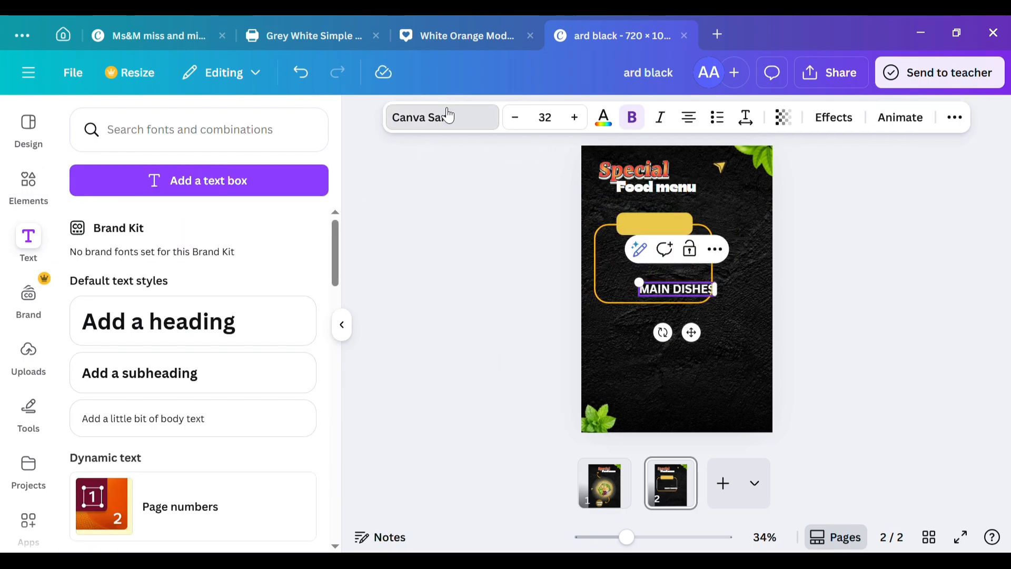
Step: Set the MAIN DISHES text in the Helsa Display font and colour it dark green
left_click(443, 116)
left_click(177, 266)
scroll(158, 379, "down", 5)
left_click(162, 382)
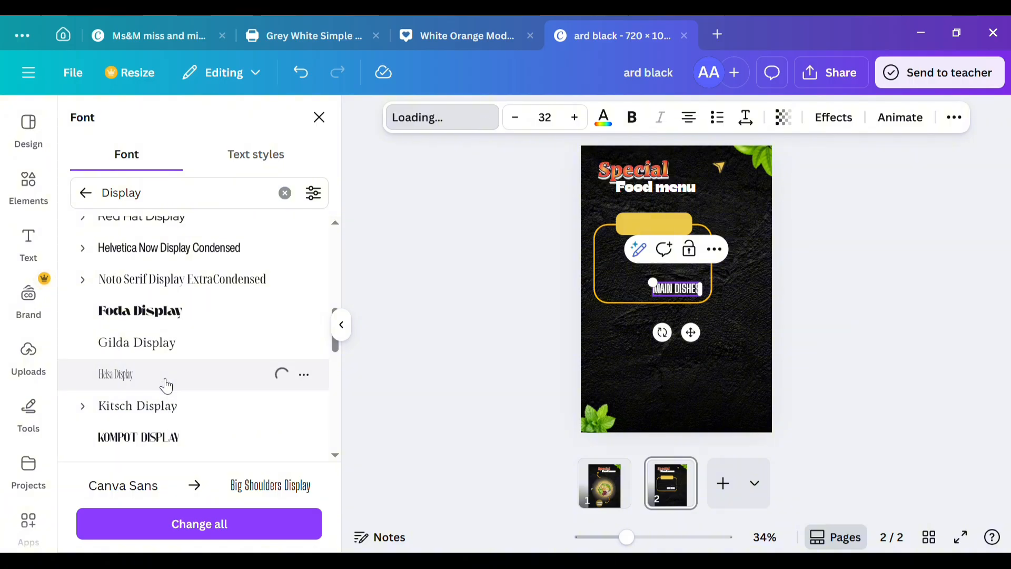
left_click(603, 117)
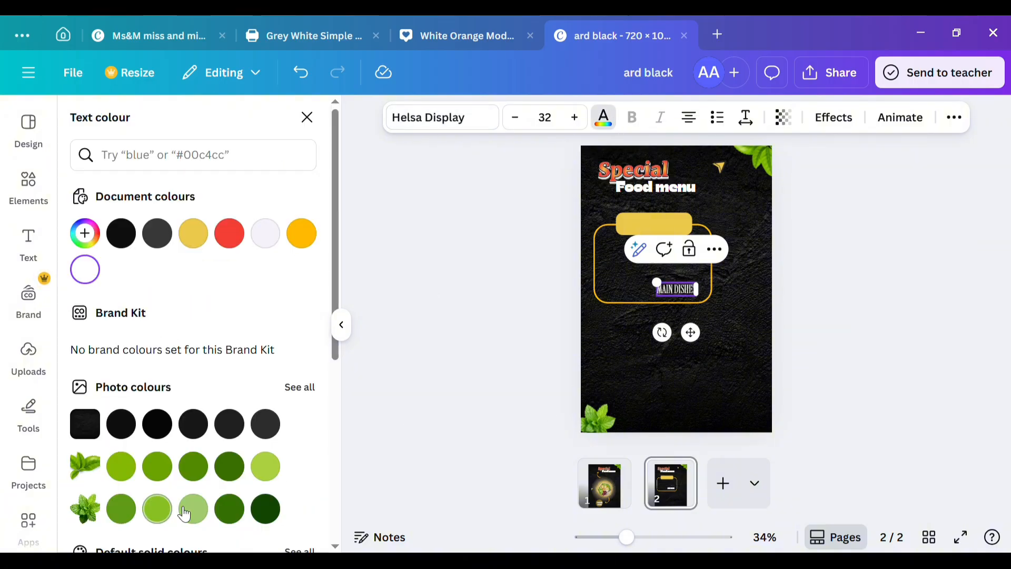
left_click(261, 507)
left_click(28, 245)
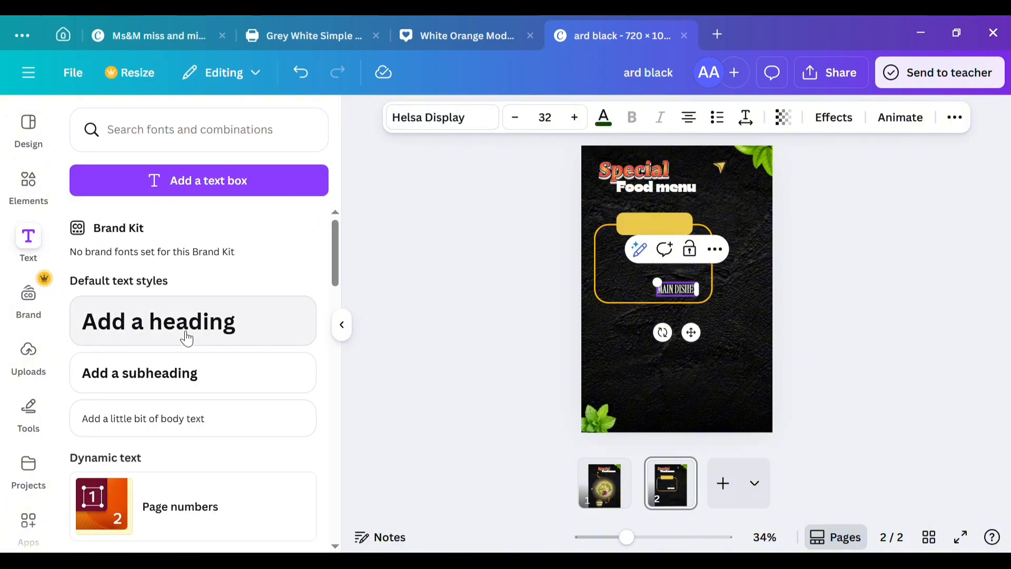
Step: Move the MAIN DISHES text onto the yellow bar and style it black in the Alice font
left_click_drag(695, 337, 676, 272)
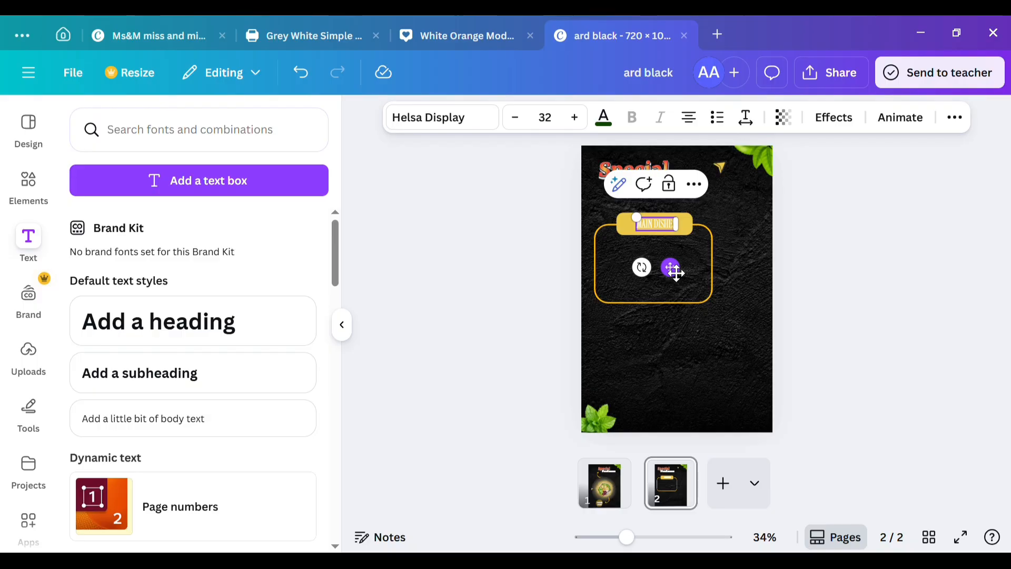
left_click(604, 118)
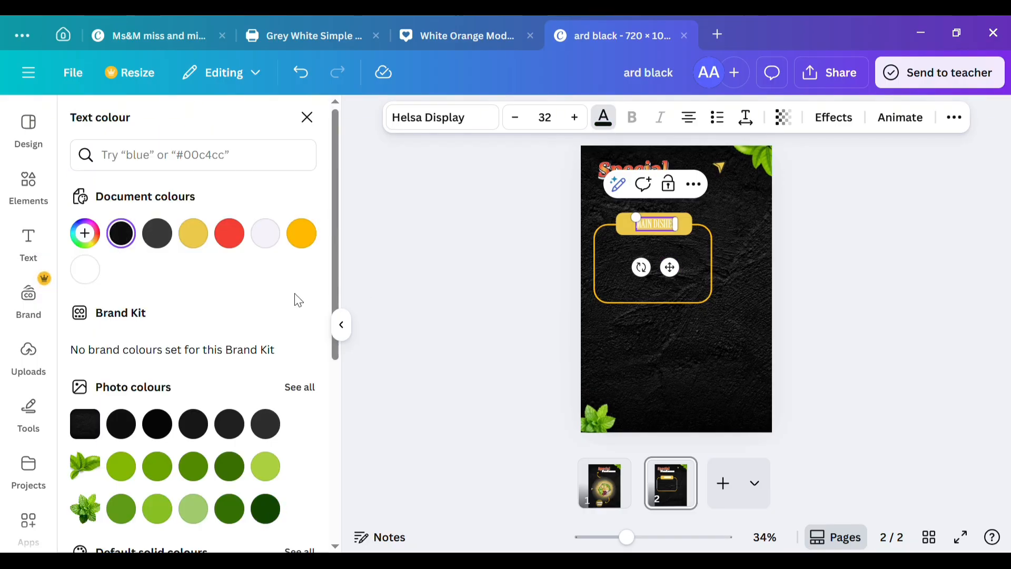
left_click(121, 233)
left_click(121, 233)
left_click(460, 327)
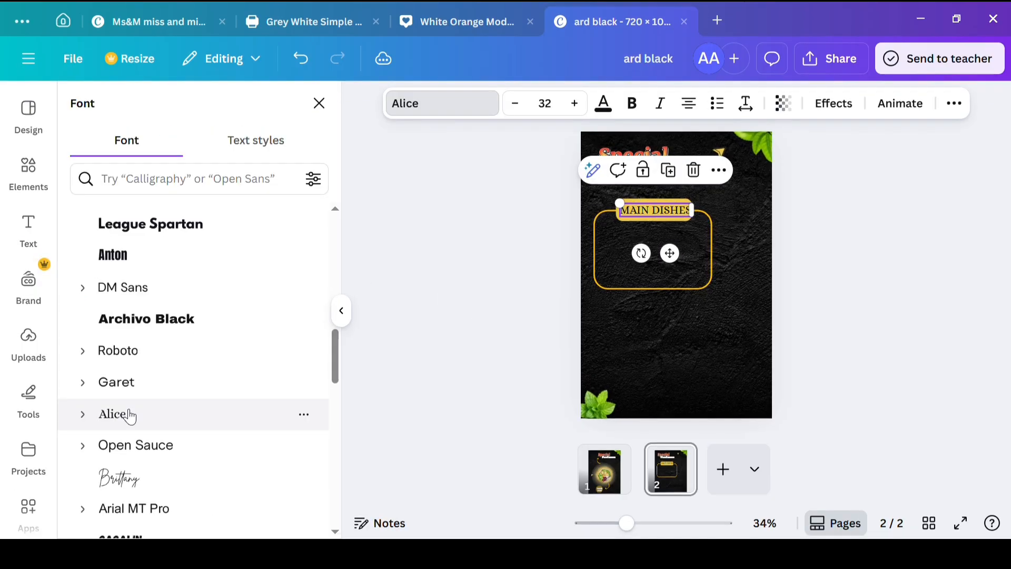
left_click(390, 363)
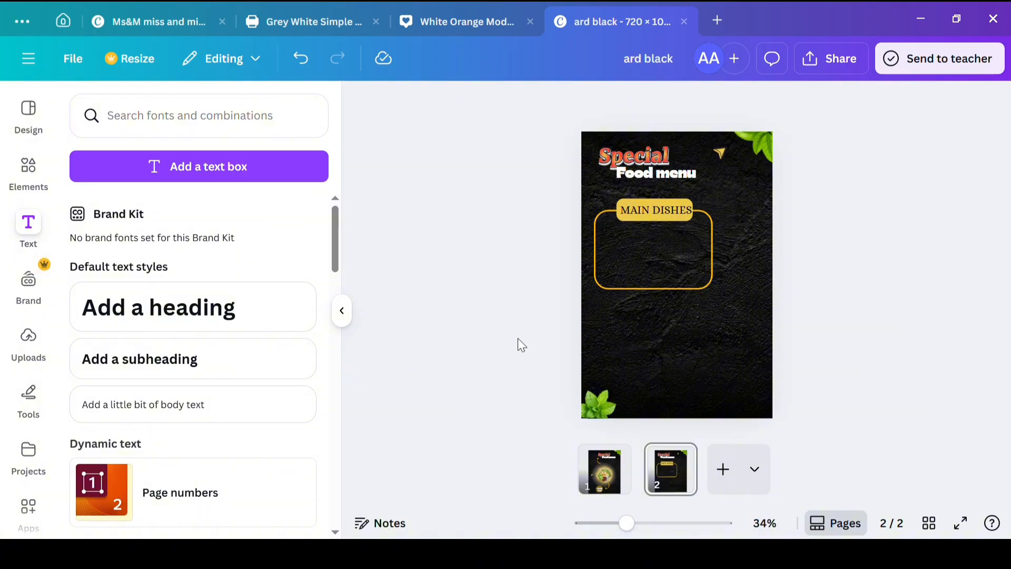
Step: Add the subheading text FOOD NAME at size 19 and place it inside the outline's lower left
left_click(209, 359)
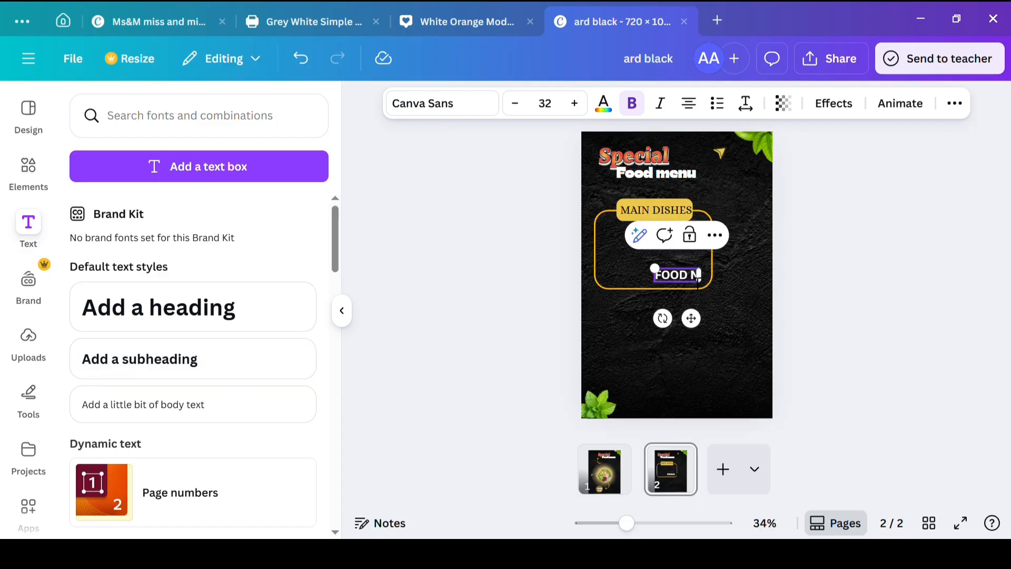
left_click(523, 107)
left_click_drag(693, 316, 633, 279)
Step: Duplicate the FOOD NAME text to make further rows above it inside the rounded outline
left_click(636, 257)
left_click(632, 234)
double_click(637, 199)
left_click(648, 248)
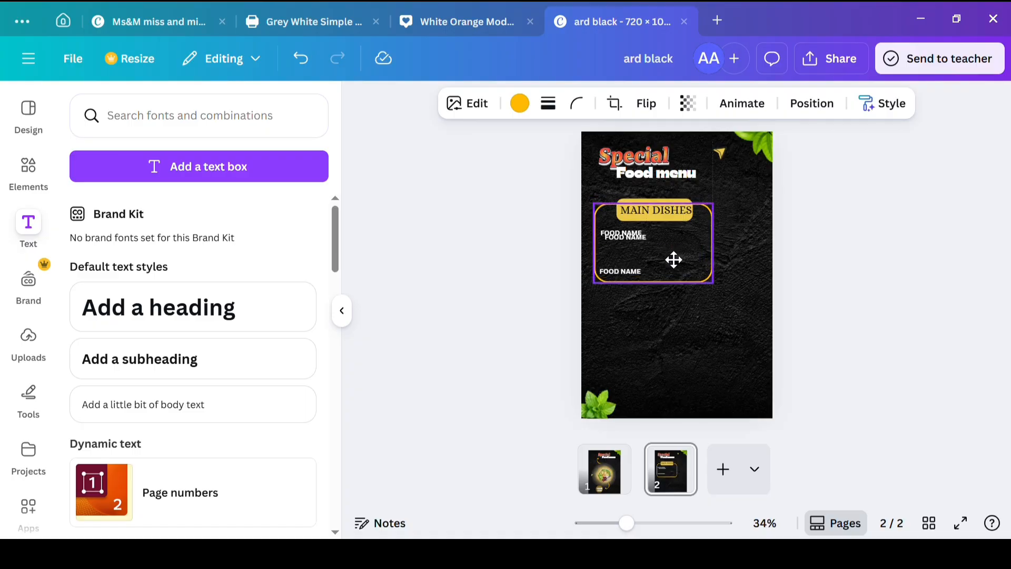
Step: Space the four FOOD NAME rows evenly and slightly widen the yellow bar behind MAIN DISHES
mouse_move(634, 236)
left_mouse_down()
mouse_move(644, 265)
mouse_move(644, 224)
mouse_move(645, 250)
left_mouse_up()
left_click(634, 223)
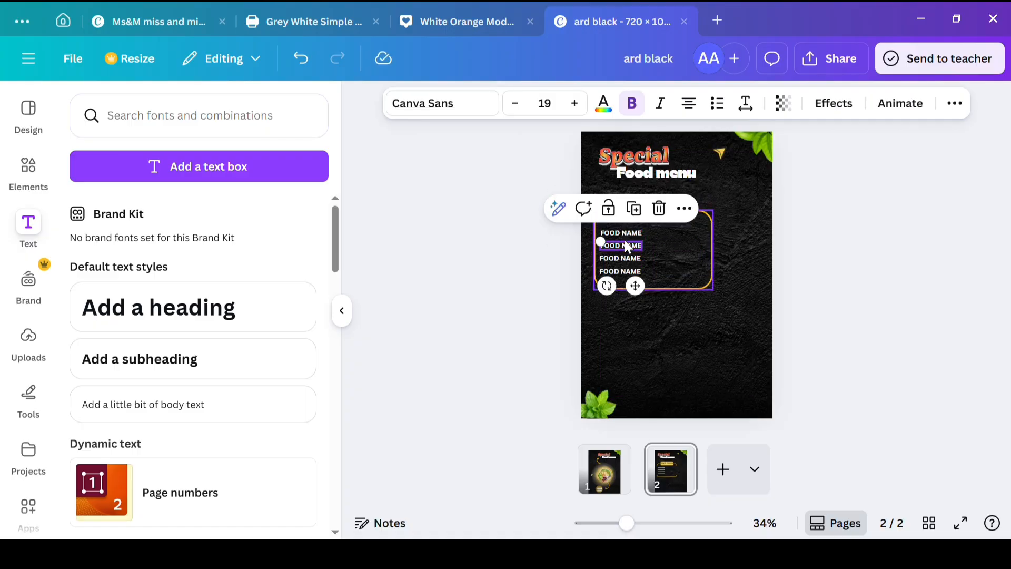
left_click(665, 236)
left_click(417, 323)
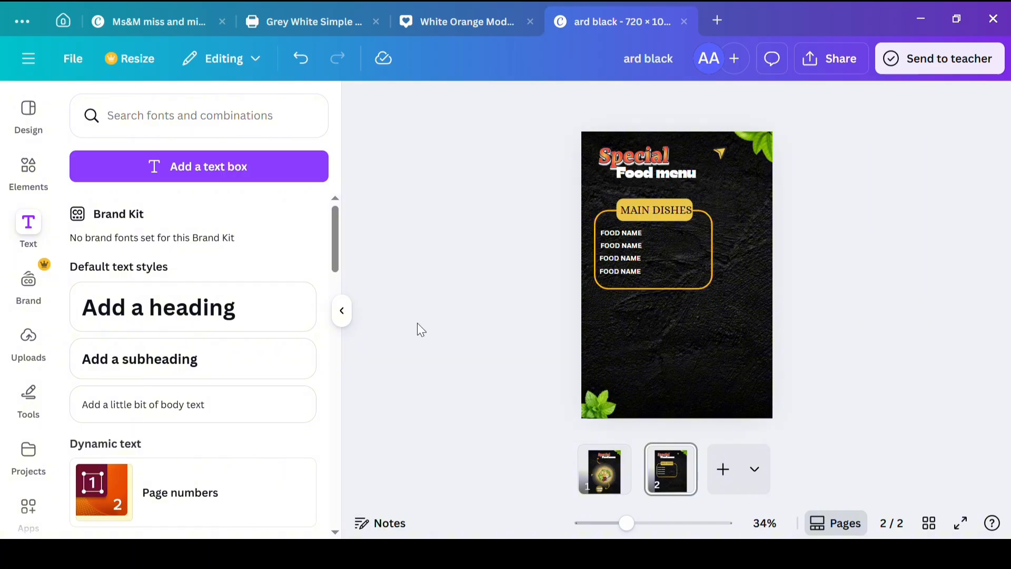
left_click(676, 203)
left_click(498, 210)
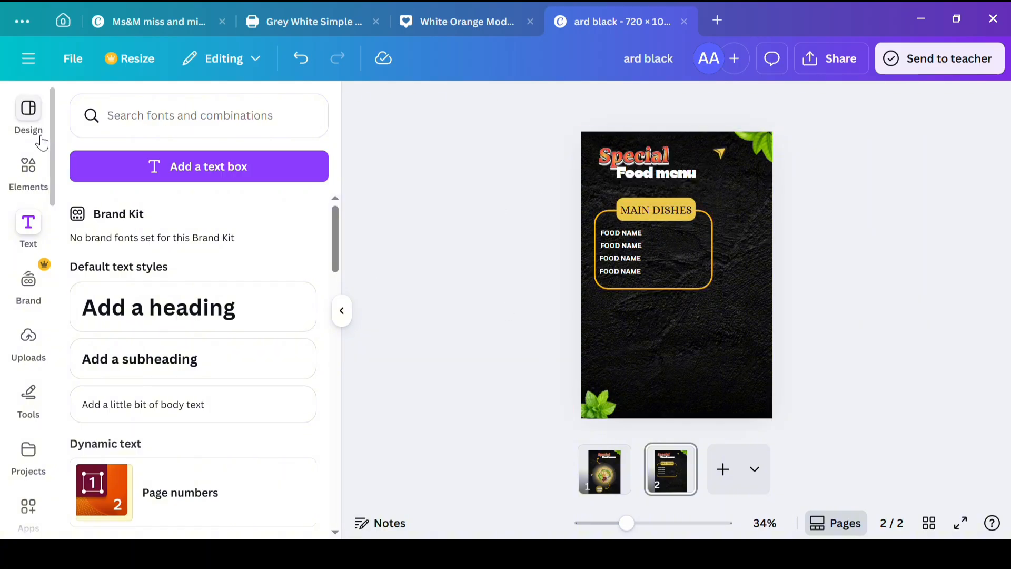
Step: Add a dotted line and fit it directly after the lowest FOOD NAME text
left_click(20, 188)
left_click(303, 116)
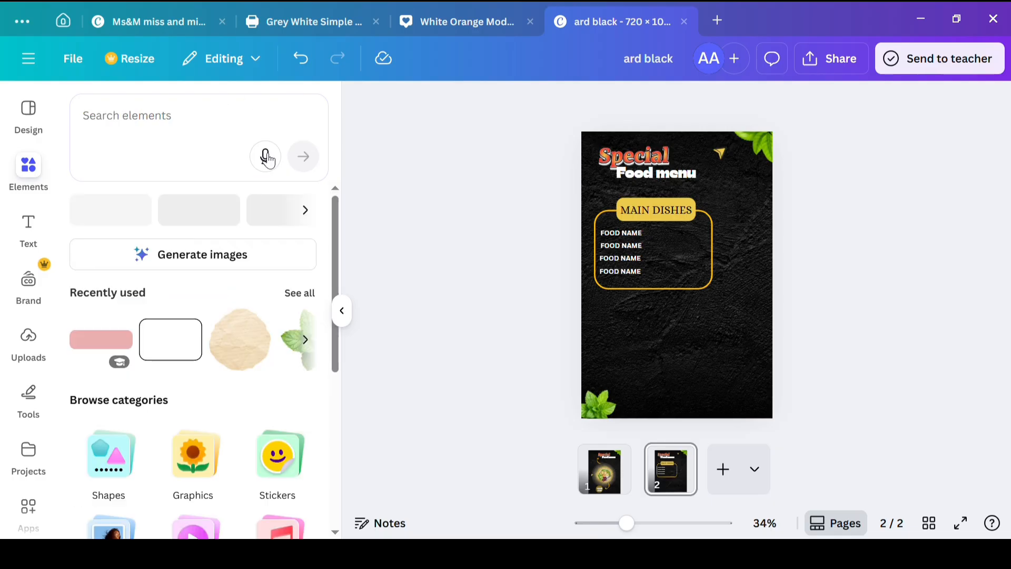
left_click(106, 476)
left_click(153, 311)
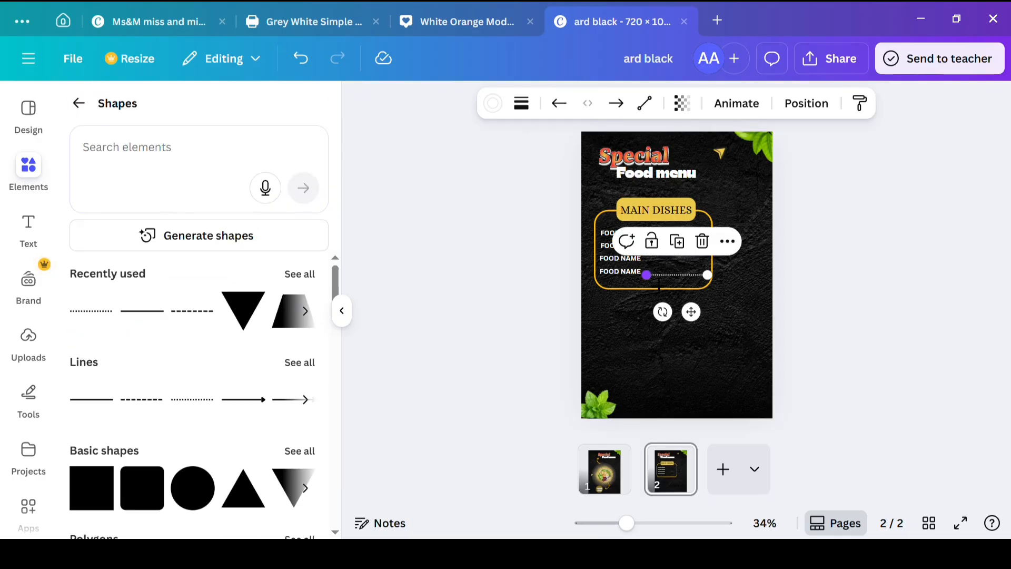
left_click_drag(654, 280, 672, 270)
left_click(506, 282)
left_click(705, 273)
left_click(679, 273)
Step: Duplicate the dotted line and place a copy after each of the three upper FOOD NAME rows
left_click(664, 254)
left_click(651, 271)
left_click(667, 242)
left_click(662, 227)
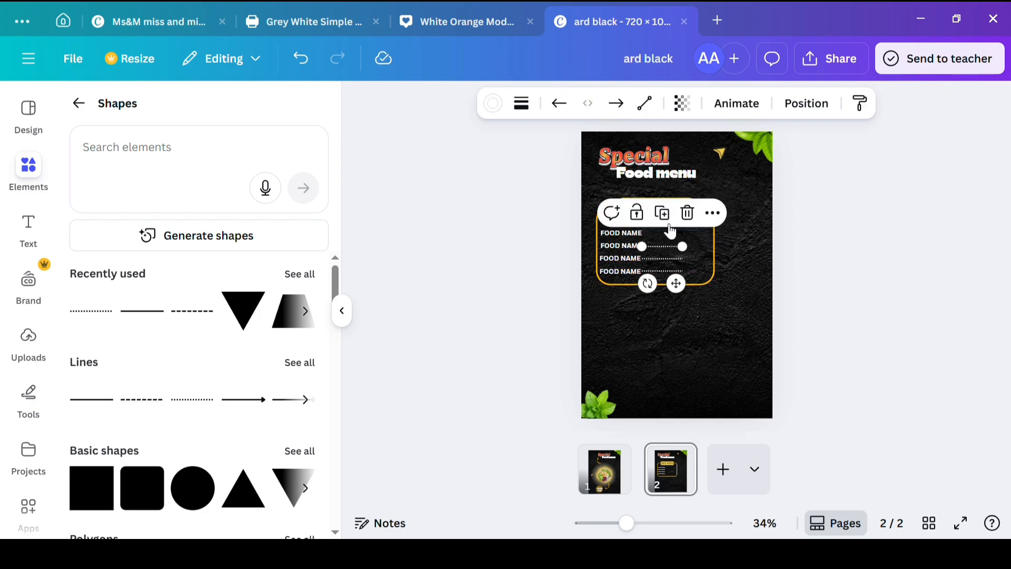
left_click(664, 215)
left_click(540, 277)
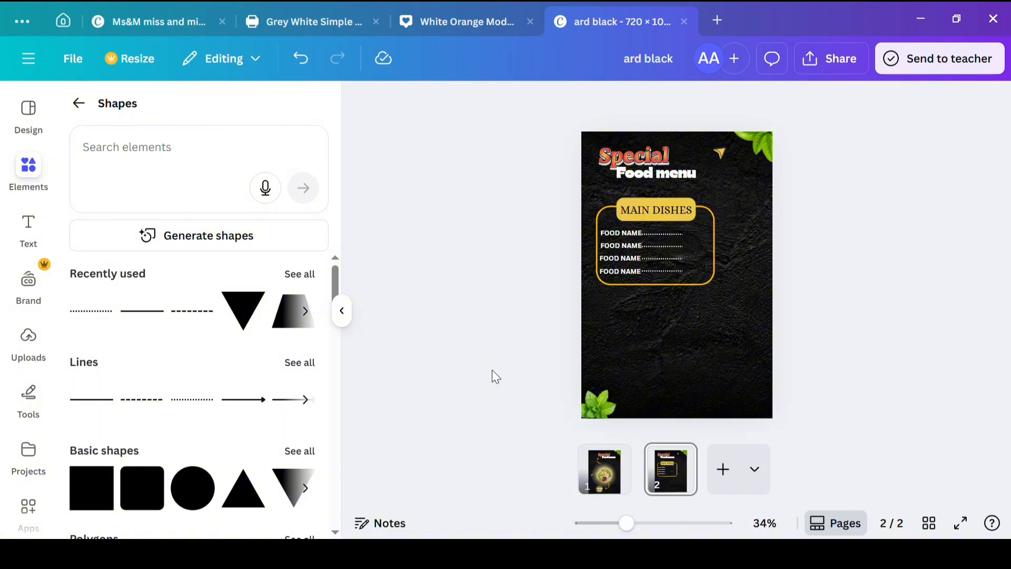
Step: Add a "$" text at size 29.5 and place it beyond the lowest dotted line, inside the outline's right edge
left_click(31, 232)
left_click(191, 355)
type("$")
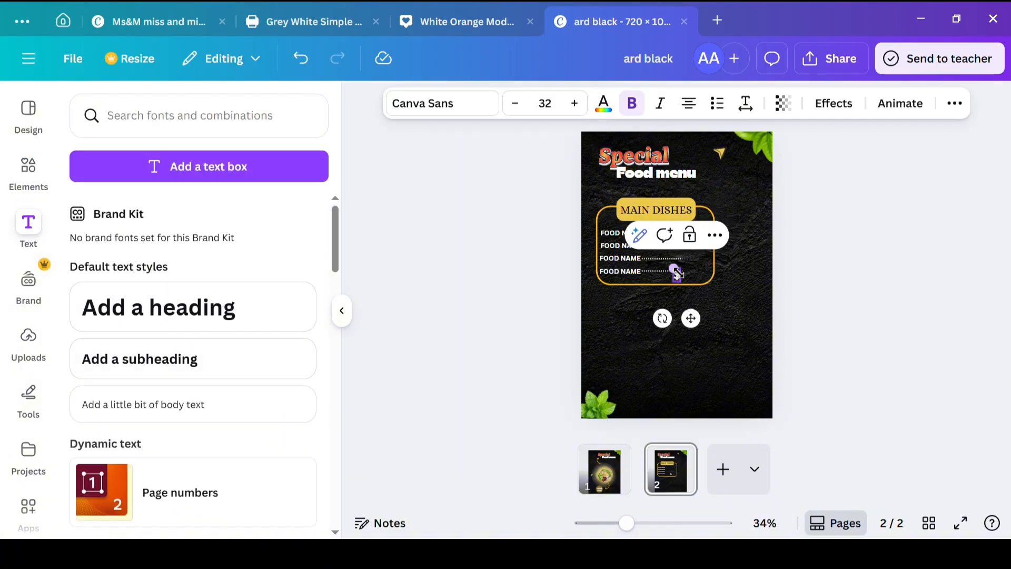
left_click_drag(691, 318, 720, 316)
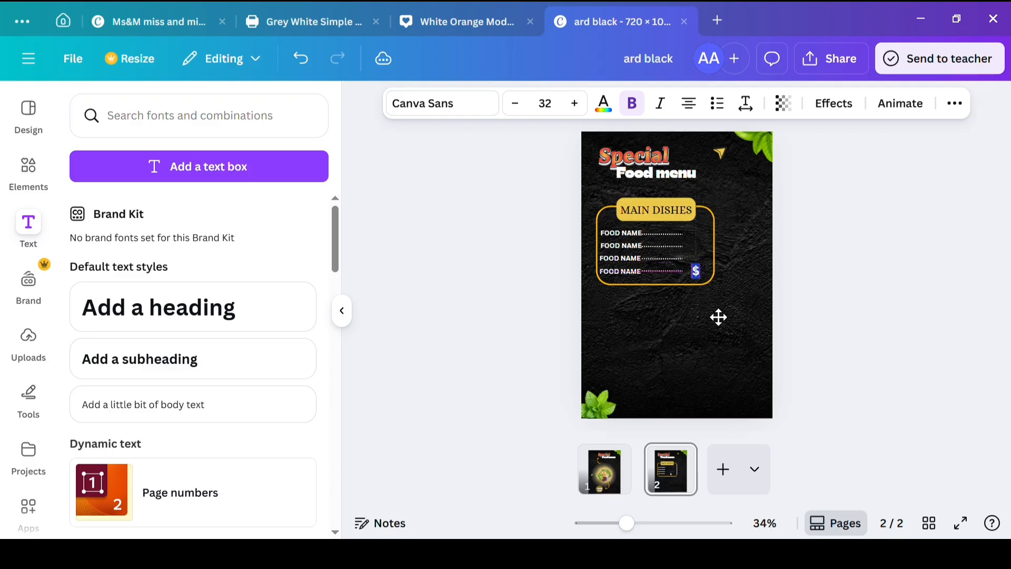
left_click(527, 108)
left_click(527, 107)
left_click(527, 108)
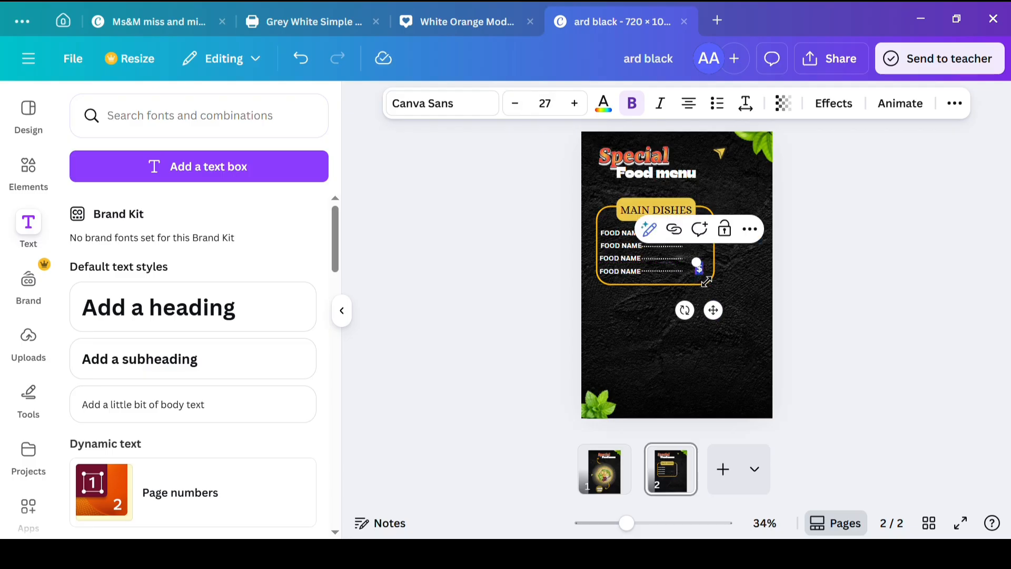
left_click_drag(706, 282, 709, 286)
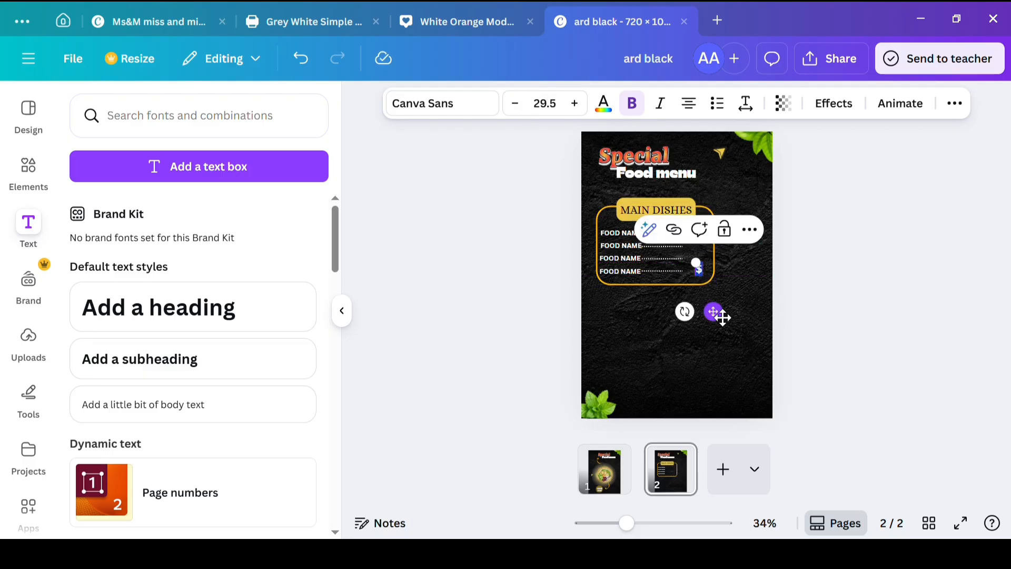
left_click(741, 287)
Step: Duplicate the dollar sign three times and stack the copies above it for the upper rows
left_click(700, 269)
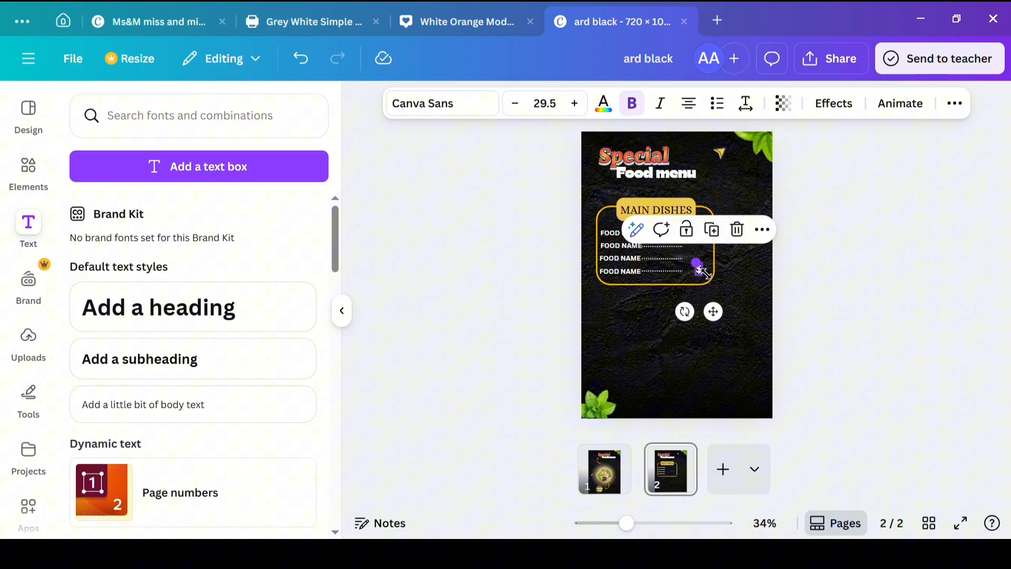
left_click(720, 236)
left_click_drag(713, 283, 712, 265)
left_click(712, 210)
left_click(712, 209)
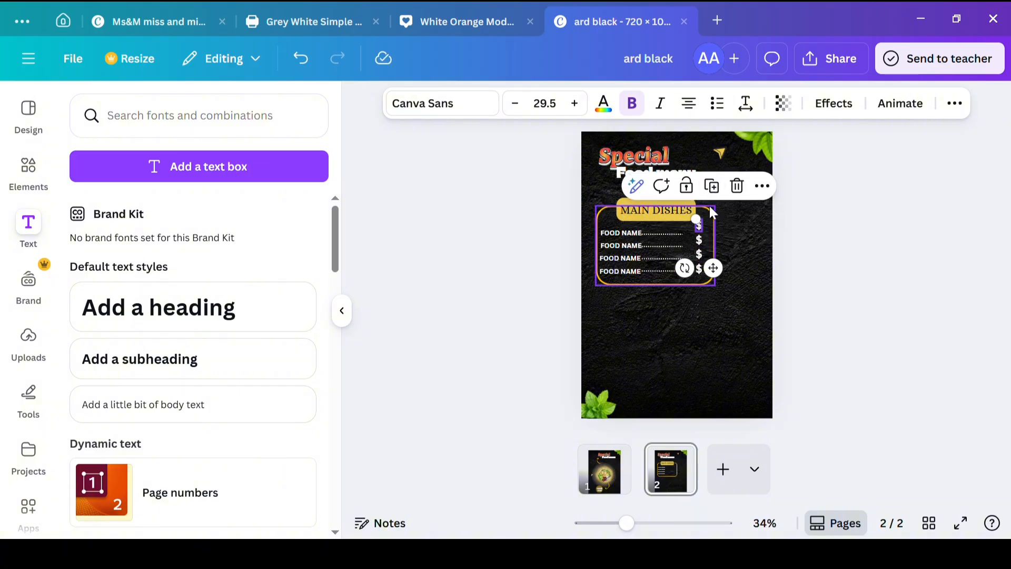
left_click(445, 317)
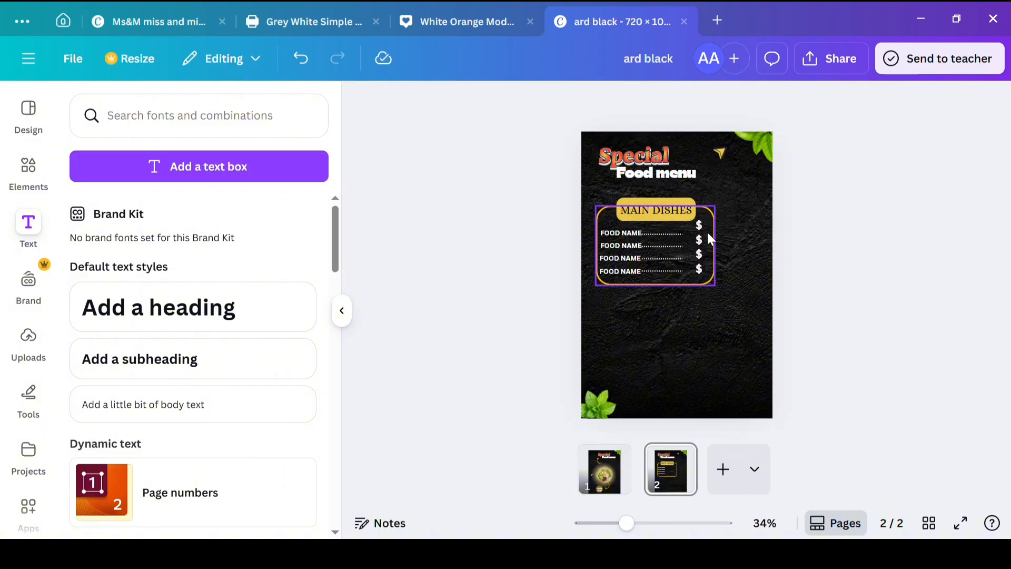
Step: Reduce the lowest dollar sign to size 25.5 and align it with the bottom FOOD NAME row
left_click(699, 270)
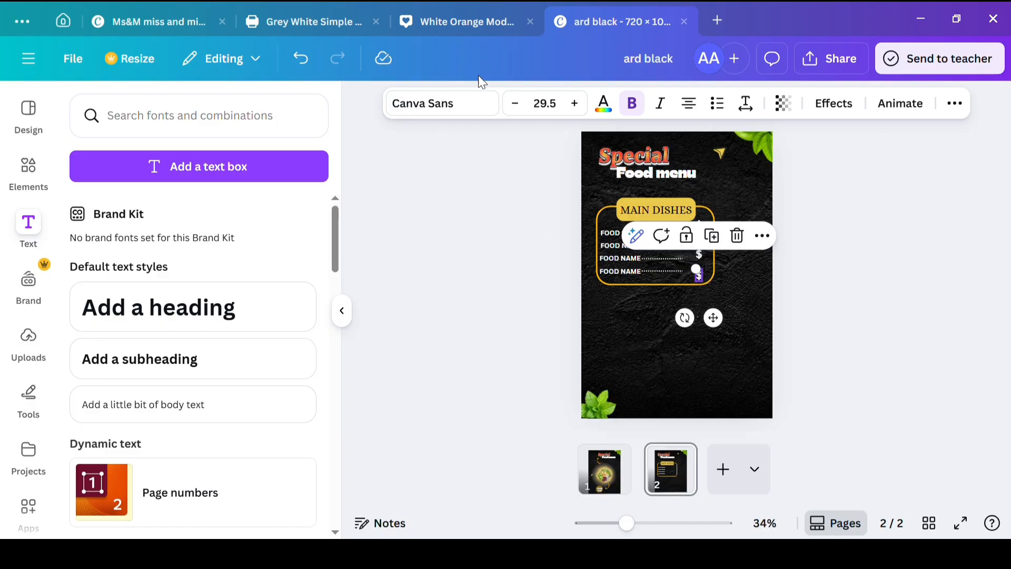
left_click(515, 104)
left_click(515, 104)
left_click(515, 104)
left_click(516, 105)
left_click(715, 183)
left_click_drag(703, 277, 707, 277)
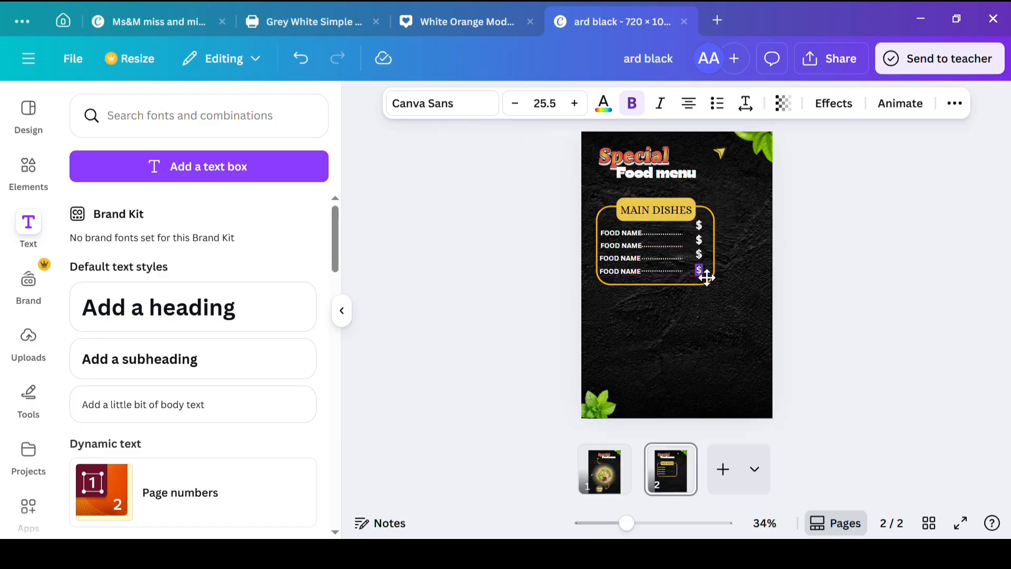
left_click(522, 298)
Step: Replace the third row's dollar sign with a copy of the smaller one from the bottom row
left_click(699, 274)
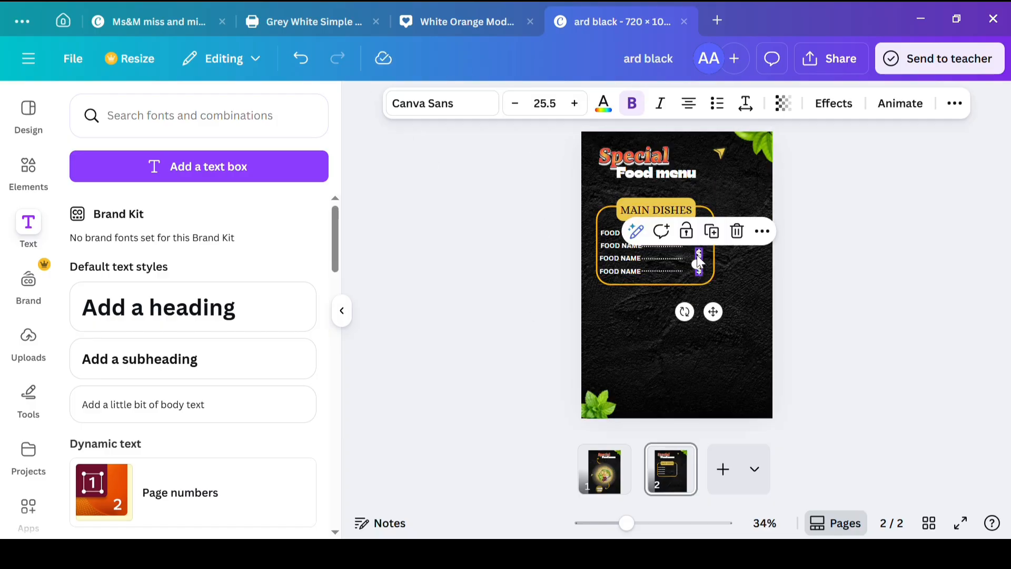
left_click(698, 257)
key("Delete")
left_click(696, 270)
left_click(711, 233)
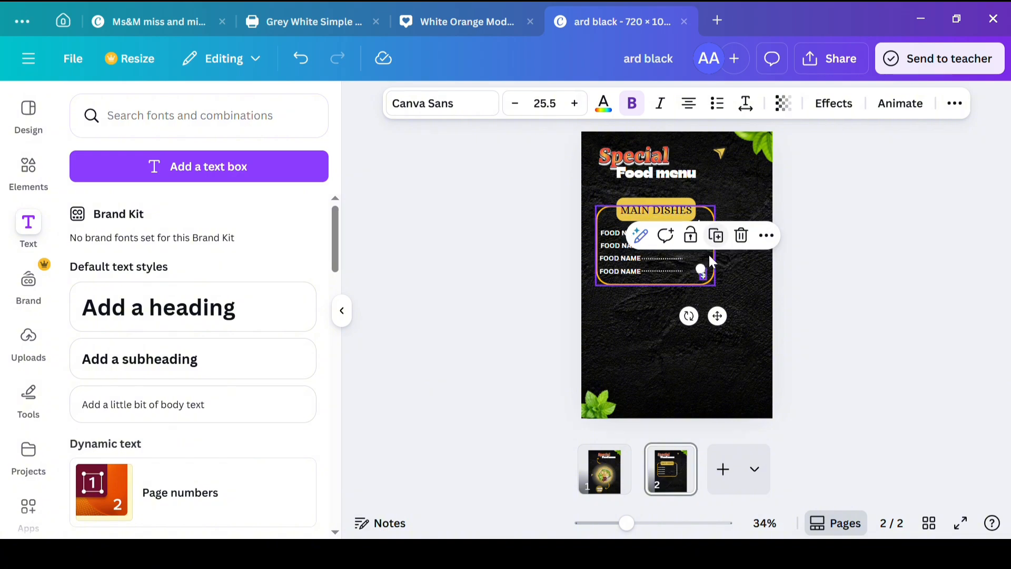
left_click_drag(709, 277, 706, 258)
left_click_drag(559, 269, 452, 409)
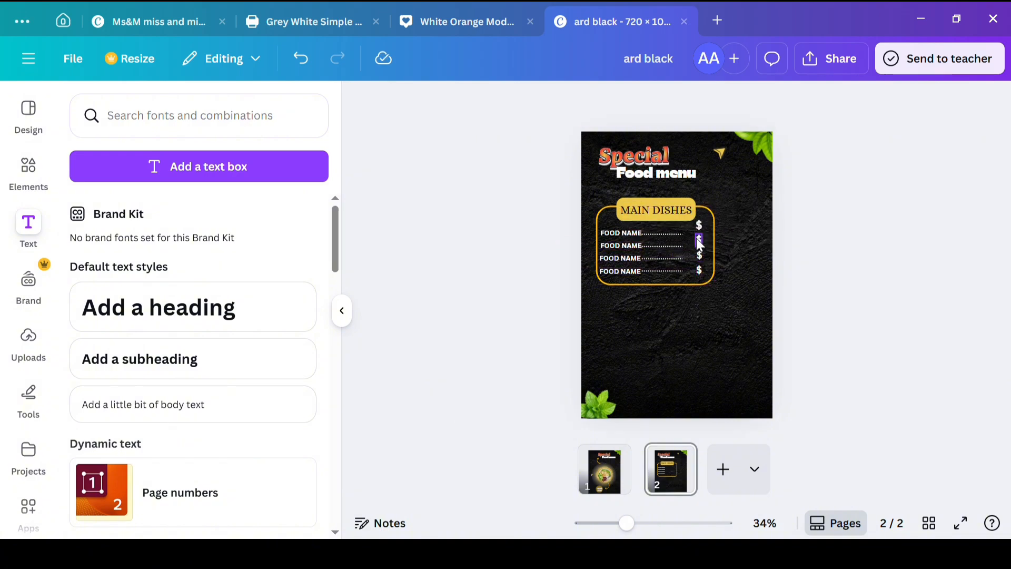
Step: Replace the second row's dollar sign with a smaller copy and line it up with its dotted line
left_click(698, 240)
left_click(737, 204)
mouse_move(702, 257)
left_mouse_down()
mouse_move(712, 250)
mouse_move(708, 266)
left_mouse_up()
left_click(502, 326)
left_click(704, 259)
left_click(701, 258)
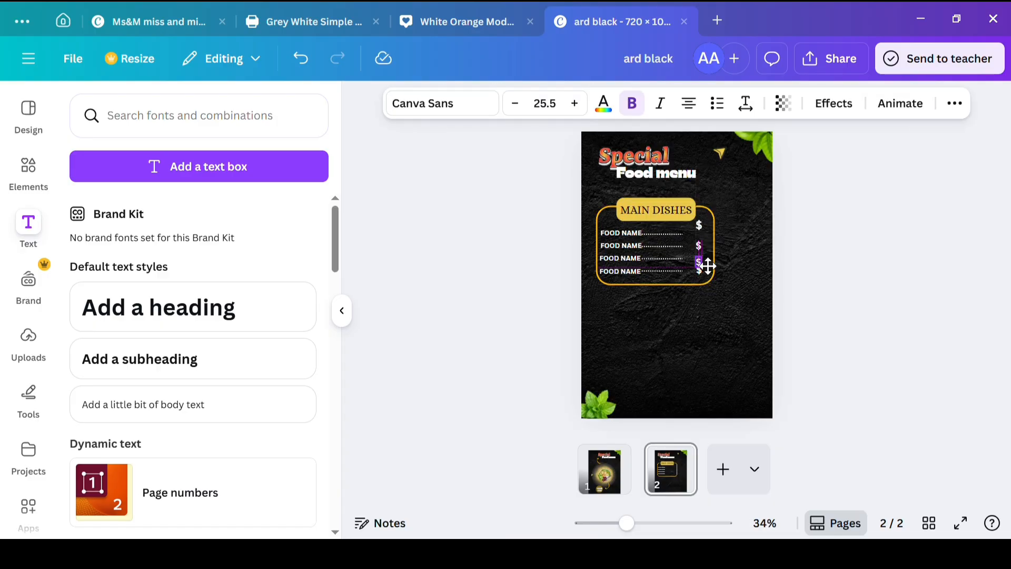
left_click(429, 381)
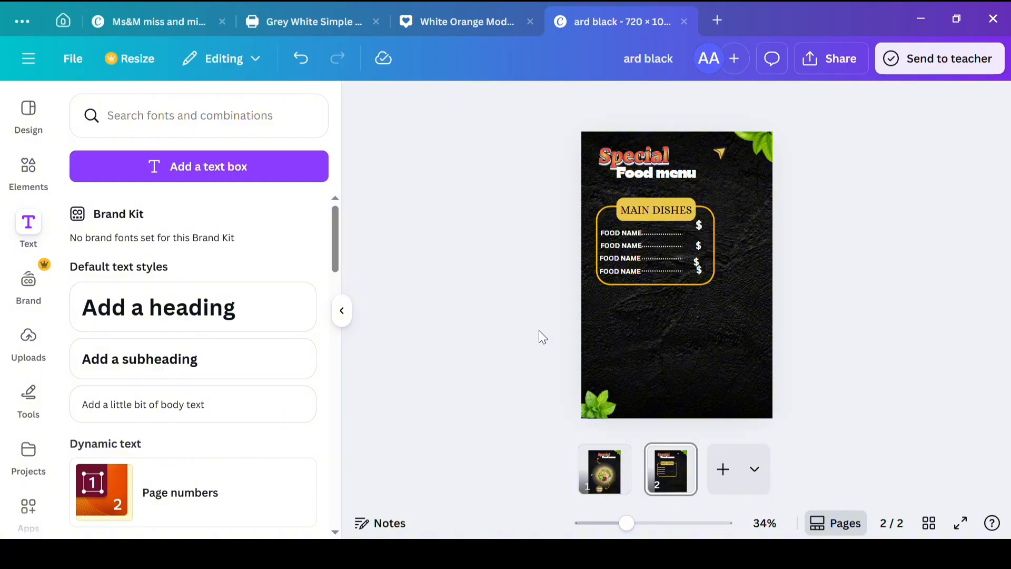
Step: Remove the topmost dollar sign and align the remaining three with the lower FOOD NAME rows
left_click(694, 258)
left_click_drag(699, 265, 702, 247)
left_click(706, 289)
left_click(697, 262)
left_click(659, 349)
left_click(699, 247)
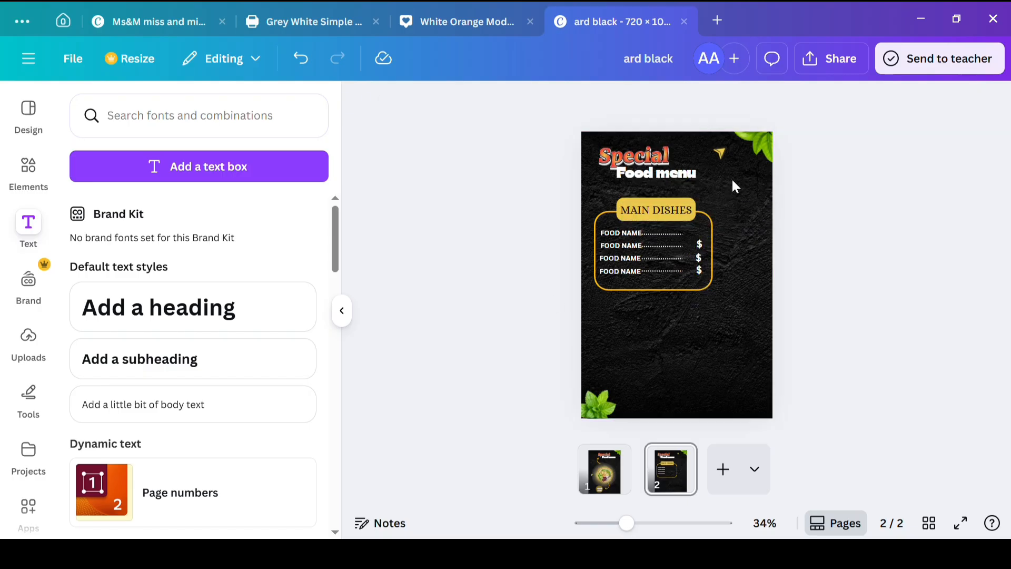
Step: Duplicate the second row's dollar sign and place the copy at the end of the top FOOD NAME row
left_click(702, 248)
left_click(700, 247)
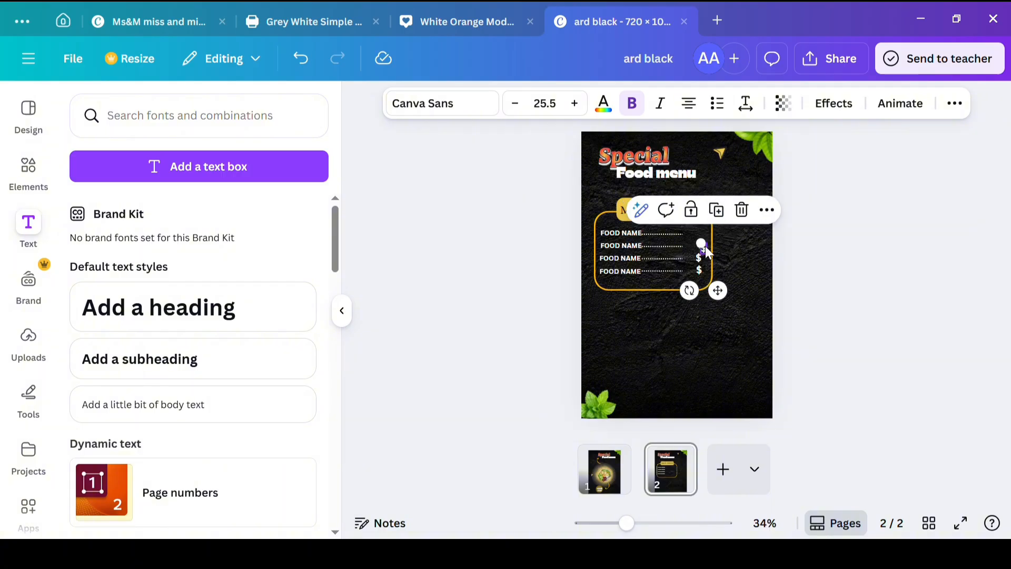
left_click_drag(700, 247, 700, 233)
left_click(620, 356)
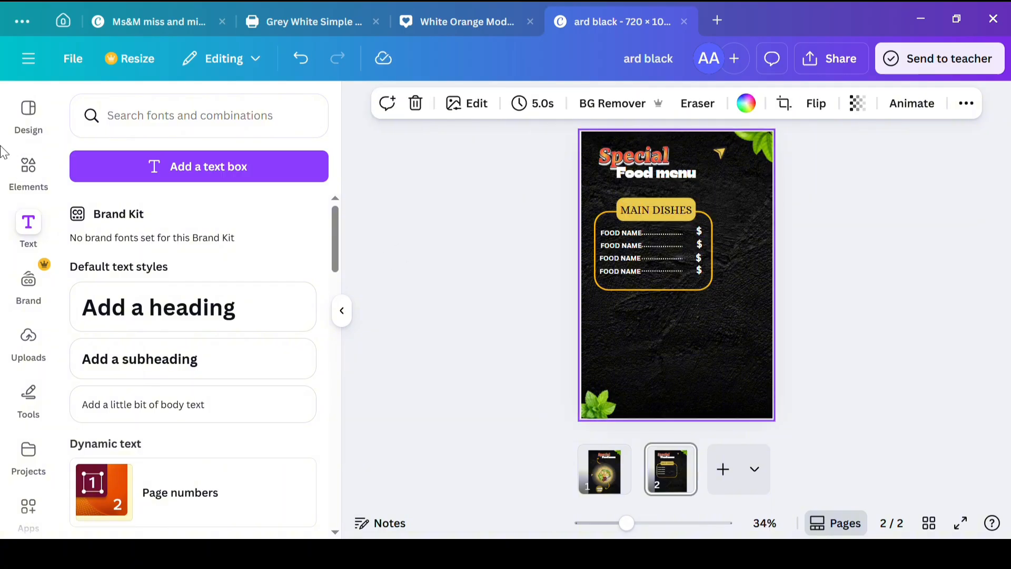
Step: Search the elements for "Tometo" and place a small tomato slice in the page's upper-left corner
left_click(31, 191)
left_click(79, 105)
left_click(142, 127)
type("TOME")
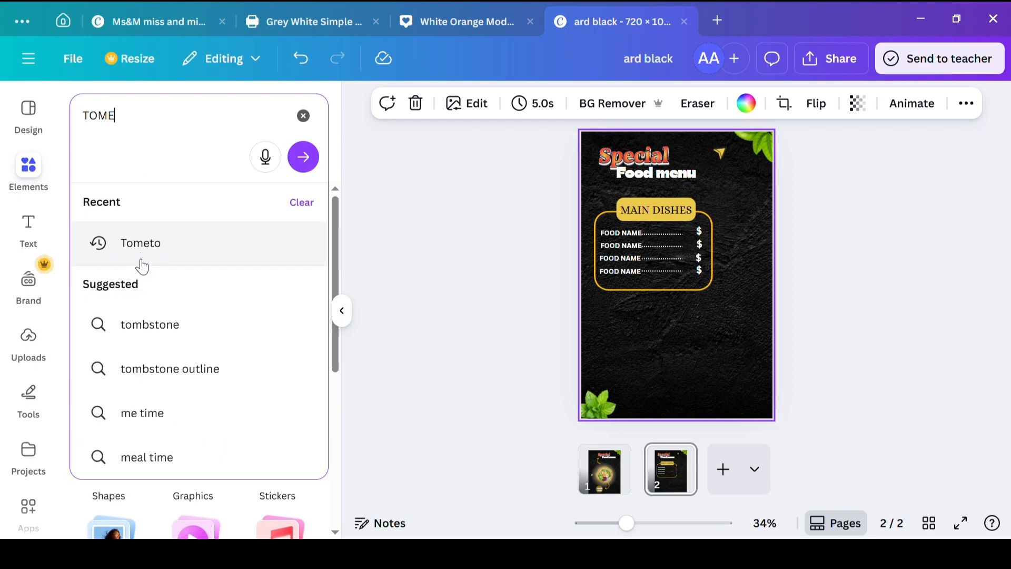
left_click(141, 258)
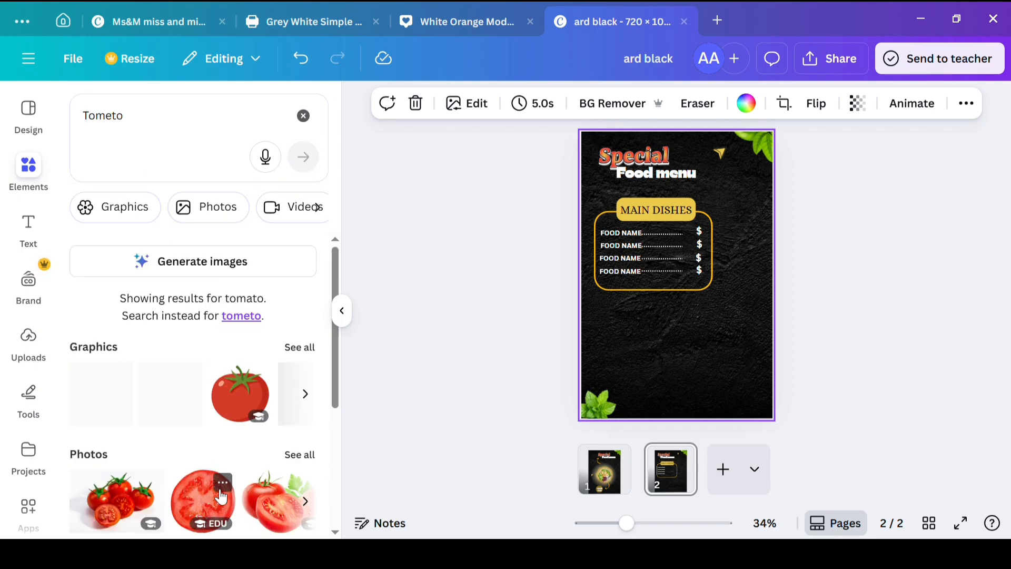
left_click(101, 393)
left_click_drag(600, 350, 610, 195)
Step: Try the Page lift and Angled shadows on the tomato slice, settling on Backdrop
left_click(414, 104)
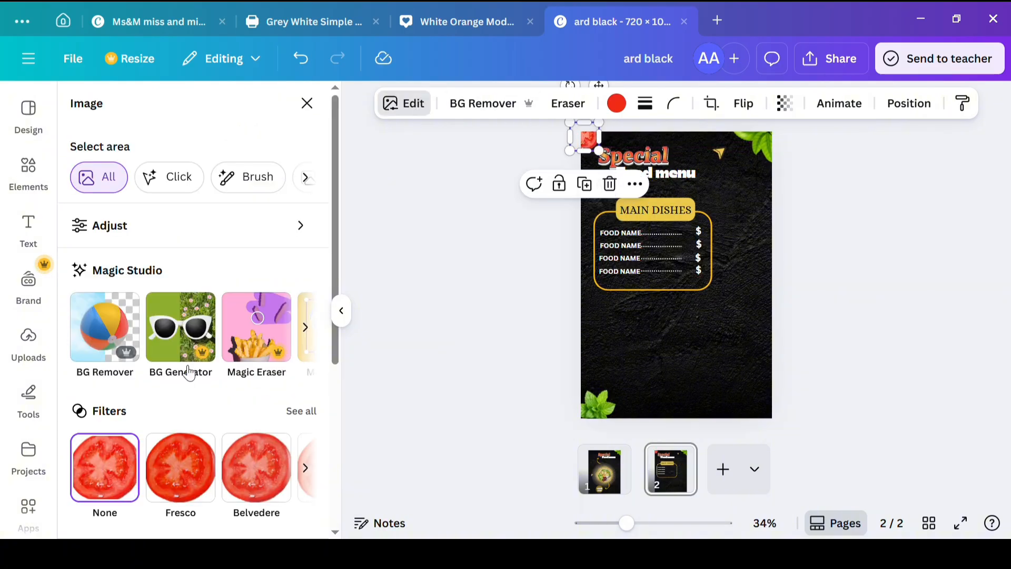
scroll(102, 342, "down", 5)
left_click(102, 339)
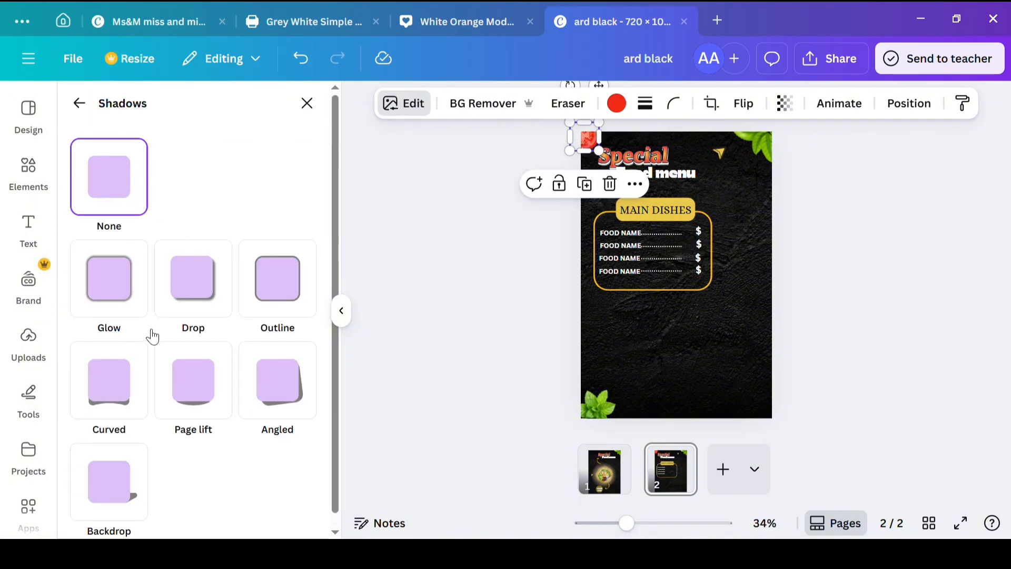
left_click(205, 389)
left_click(296, 393)
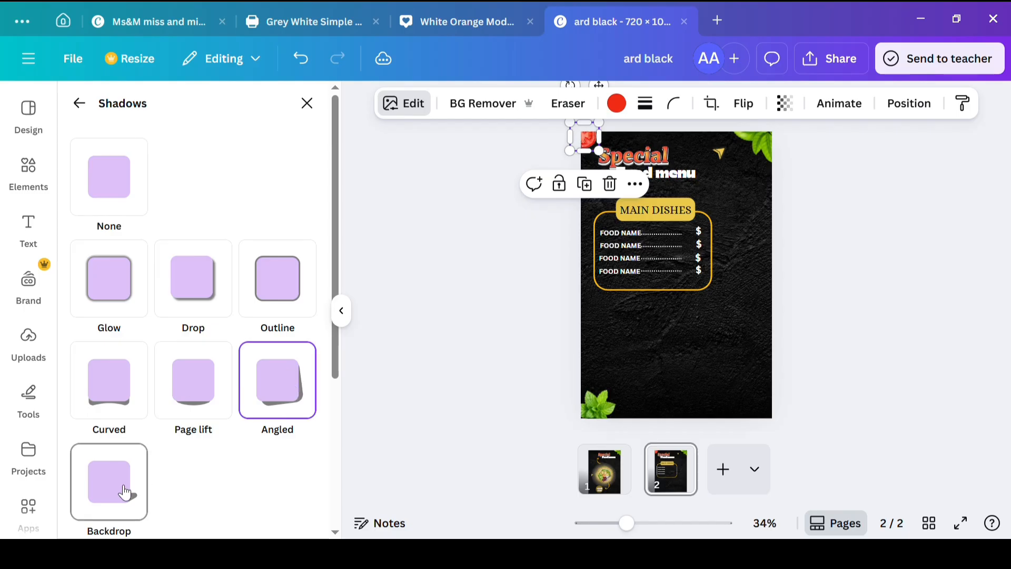
left_click(116, 487)
left_click(307, 103)
Step: Apply another image effect to the corner tomato slice and increase its strength
left_click(431, 104)
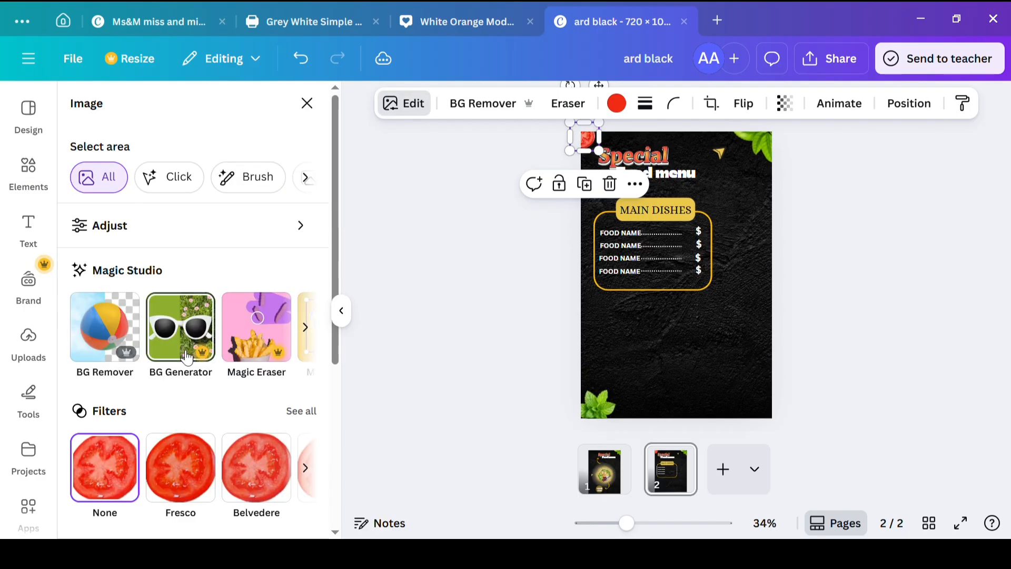
scroll(200, 343, "down", 5)
left_click(254, 365)
left_click(282, 154)
left_click_drag(78, 224, 128, 223)
left_click(319, 103)
Step: Filter the tomato results to graphics and add a solid red tomato and a black outline tomato
scroll(257, 374, "down", 6)
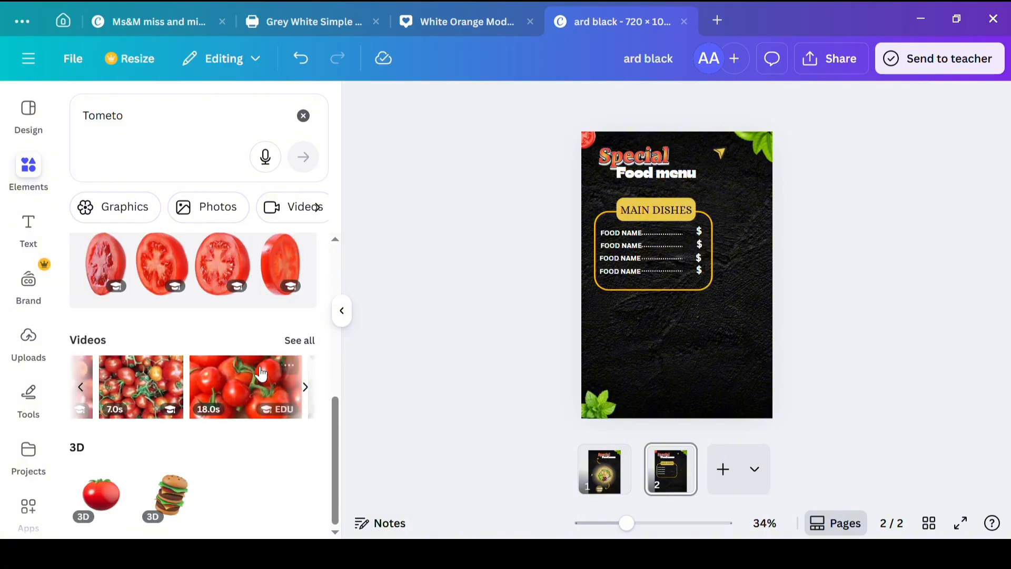
left_click(110, 203)
scroll(179, 429, "down", 5)
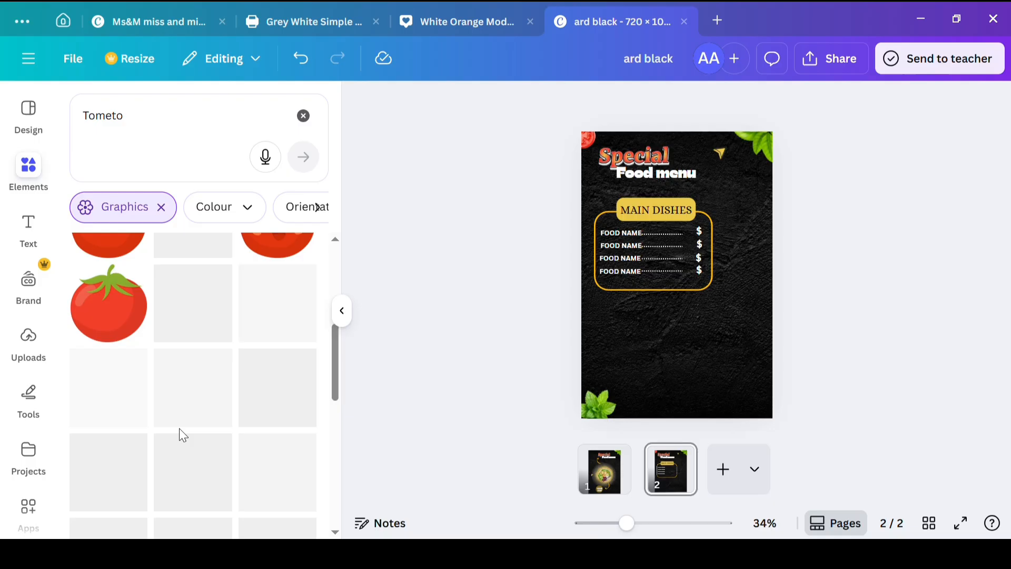
left_click(107, 306)
left_click(195, 283)
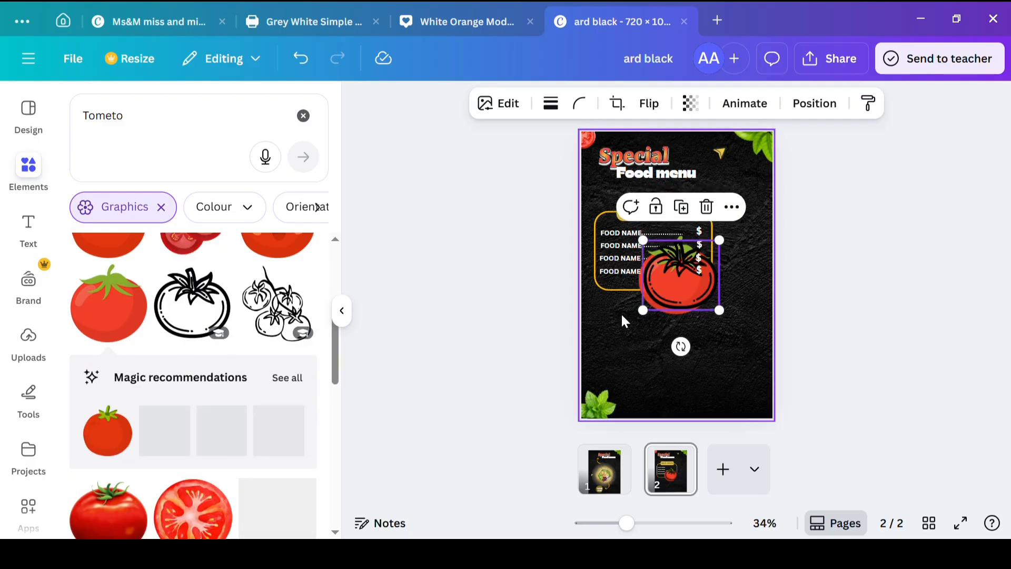
Step: Move the outline tomato below the menu box, then shrink the red tomato and place it beside the "Special" title
left_click_drag(671, 295, 691, 261)
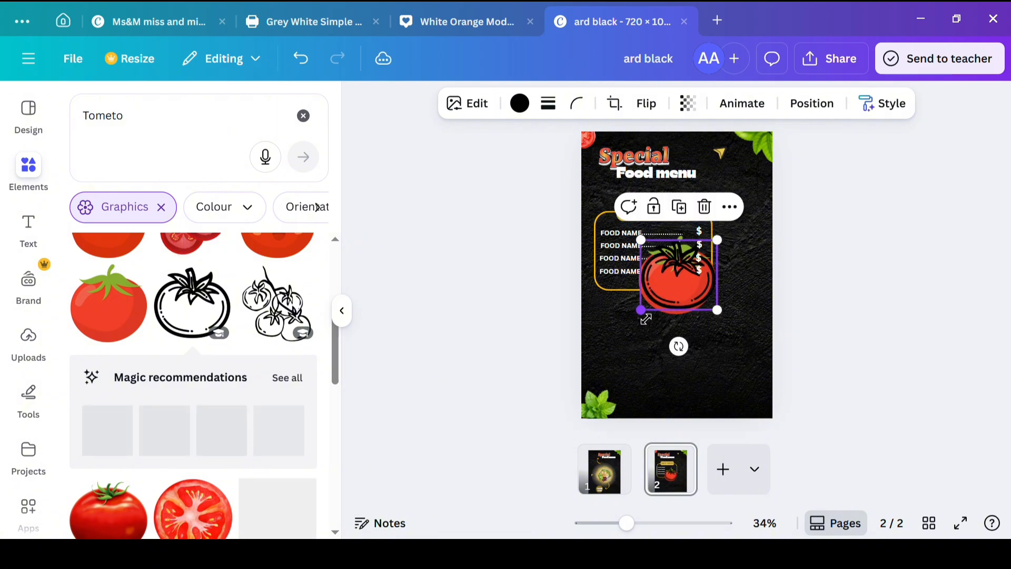
left_click_drag(678, 346, 647, 339)
left_click(656, 277)
left_click_drag(657, 278, 695, 164)
left_click(736, 168)
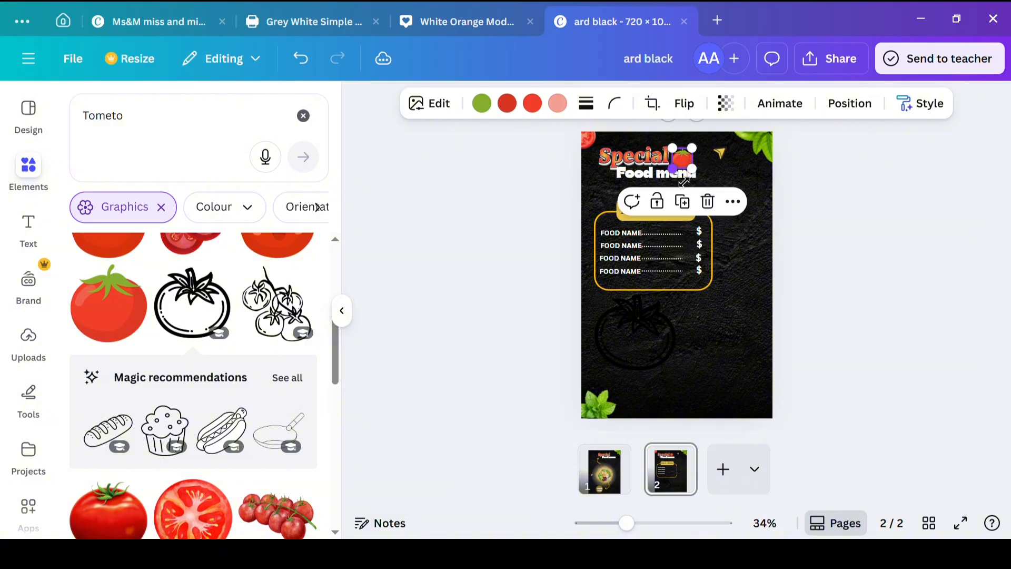
Step: Shrink the outline tomato and lay it over the small red tomato beside the title
left_click(731, 282)
left_click_drag(667, 340, 714, 373)
left_click_drag(655, 388, 691, 153)
left_click(729, 320)
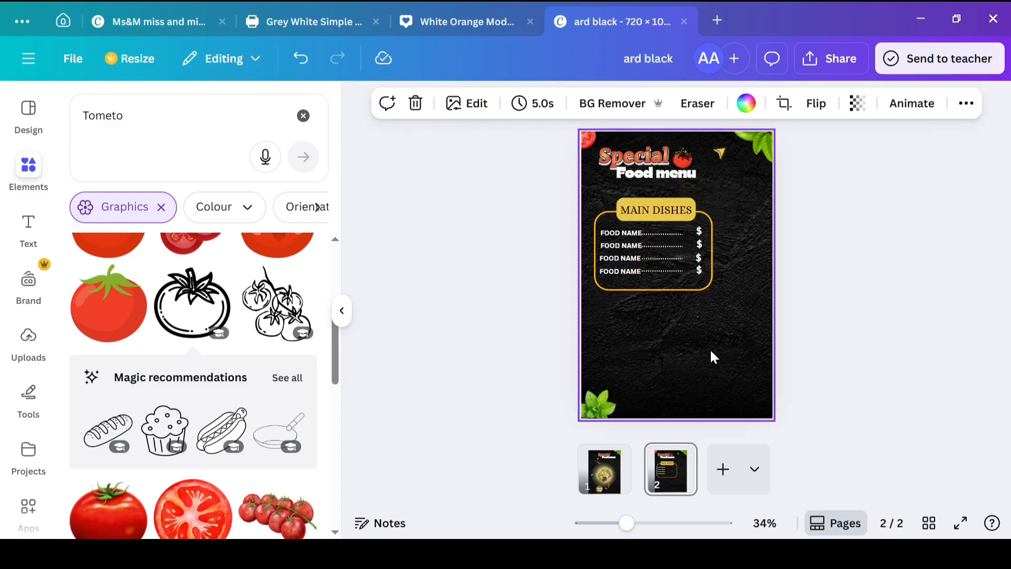
Step: Duplicate the orange MAIN DISHES frame and place the copy in the page's lower-right area
left_click(683, 287)
left_click(665, 188)
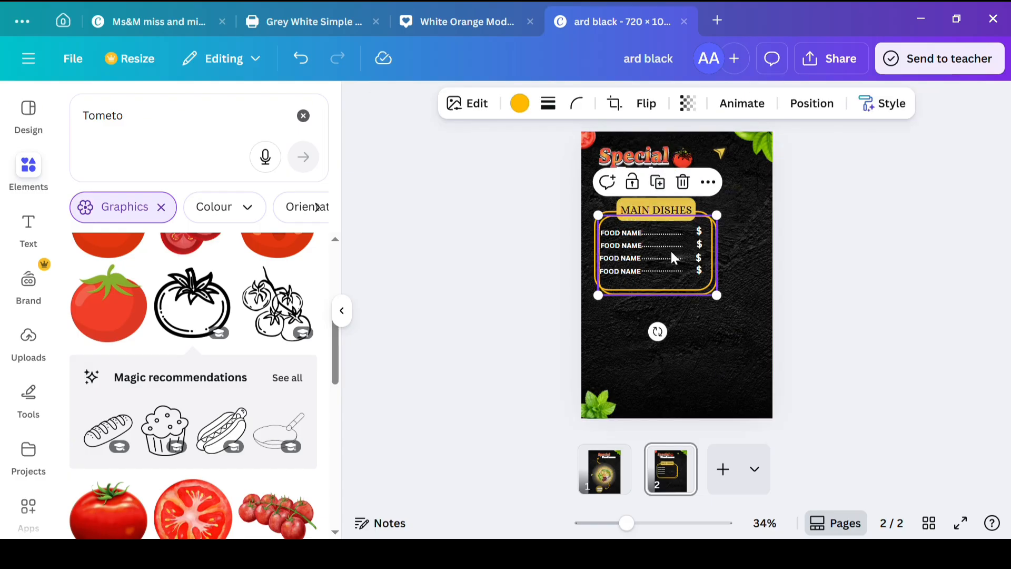
left_click_drag(670, 257, 703, 342)
Step: Duplicate the top FOOD NAME text and place the copy inside the lower frame
left_click(610, 234)
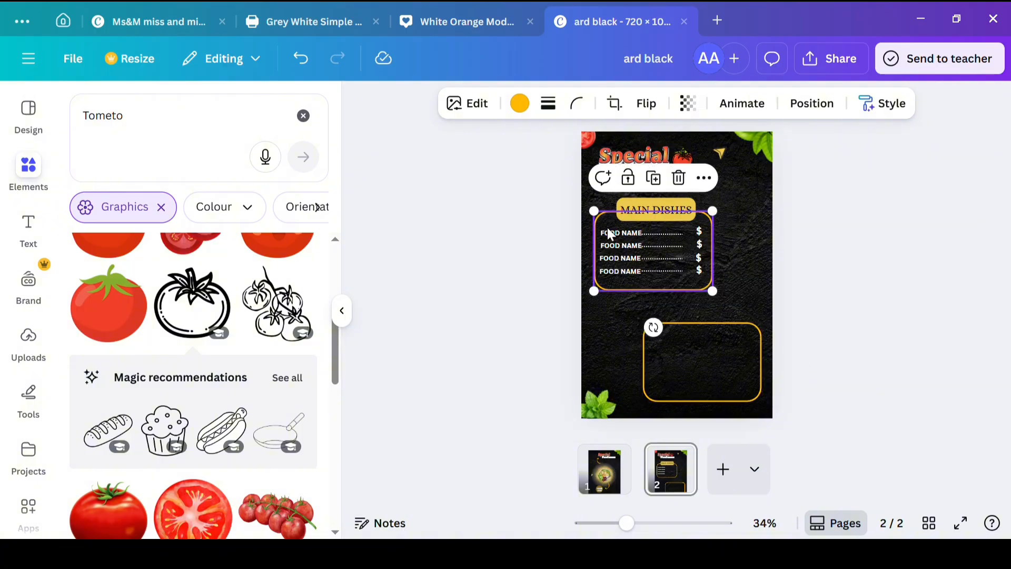
left_click(630, 238)
left_click(635, 196)
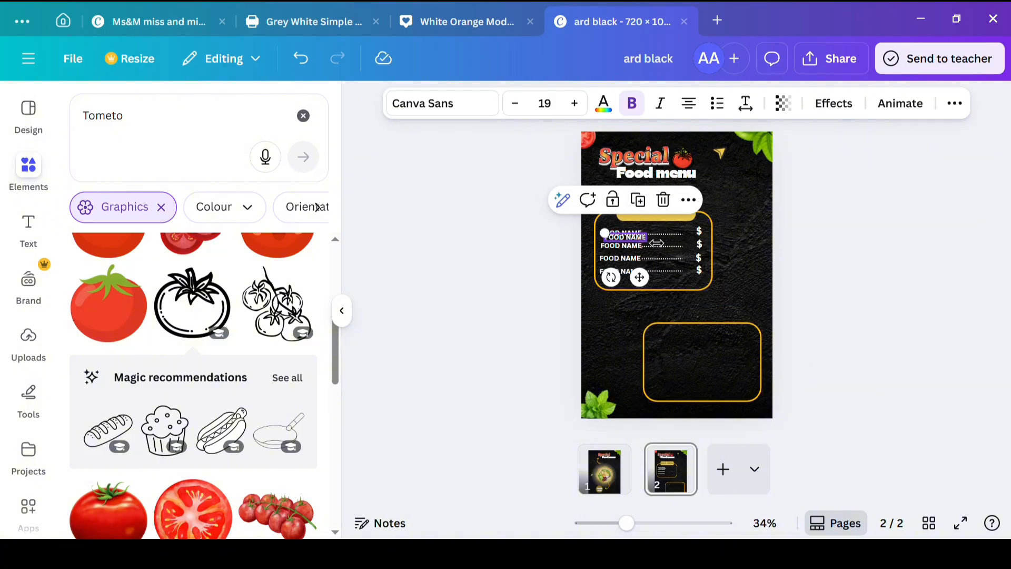
left_click_drag(637, 239, 678, 343)
Step: Duplicate the yellow MAIN DISHES label shape and center the copy on the lower frame's top edge
left_click(662, 219)
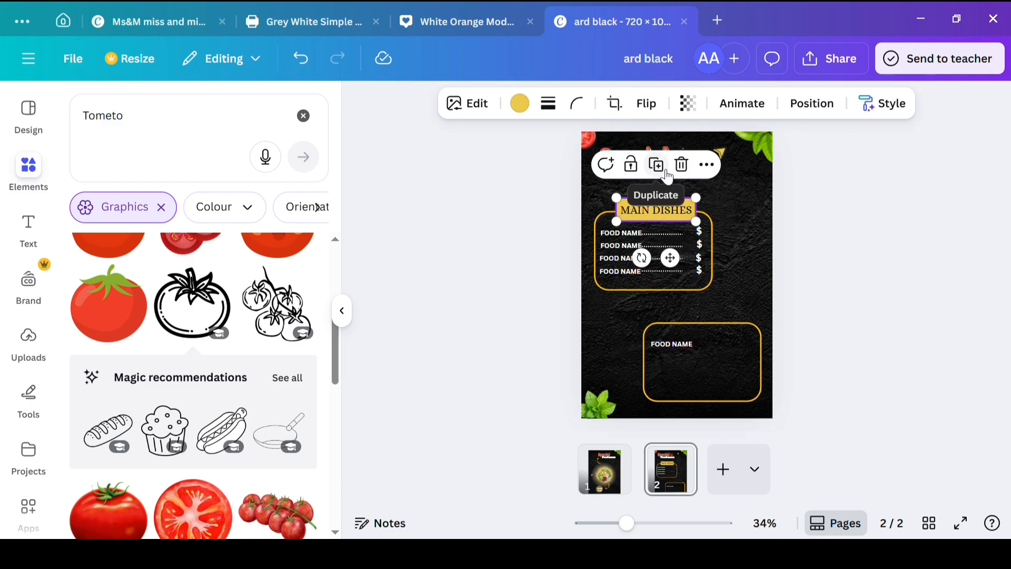
left_click(659, 165)
left_click_drag(669, 214, 690, 358)
Step: Add a second FOOD NAME row below the first in the lower frame and nudge the second MAIN DISHES row slightly down
left_click(685, 344)
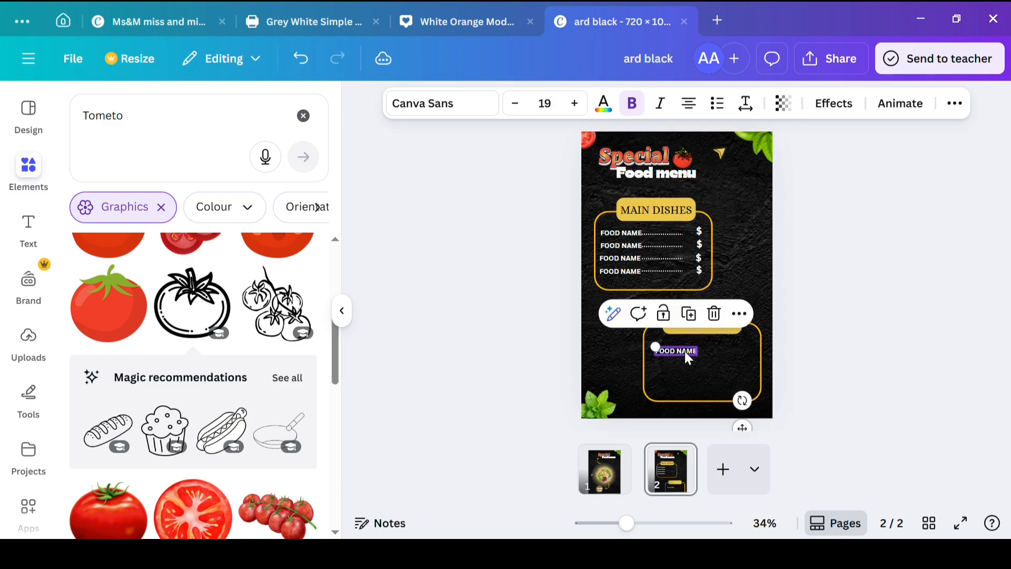
left_click(639, 246)
mouse_move(640, 247)
left_mouse_down()
mouse_move(695, 371)
mouse_move(651, 260)
mouse_move(625, 248)
mouse_move(641, 255)
left_mouse_up()
left_click(693, 328)
left_click(580, 265)
left_click(506, 265)
left_click(555, 278)
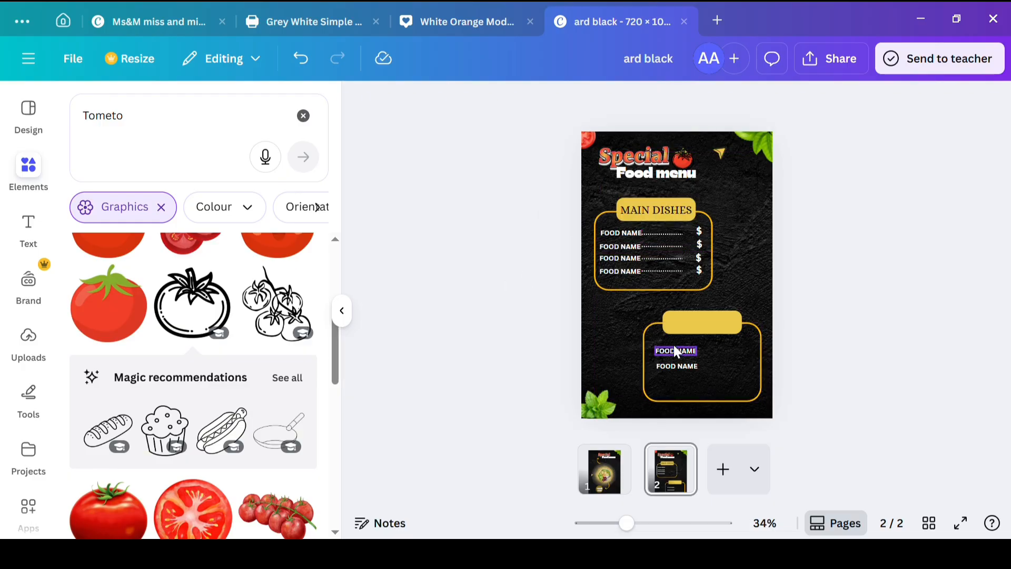
left_click(648, 376)
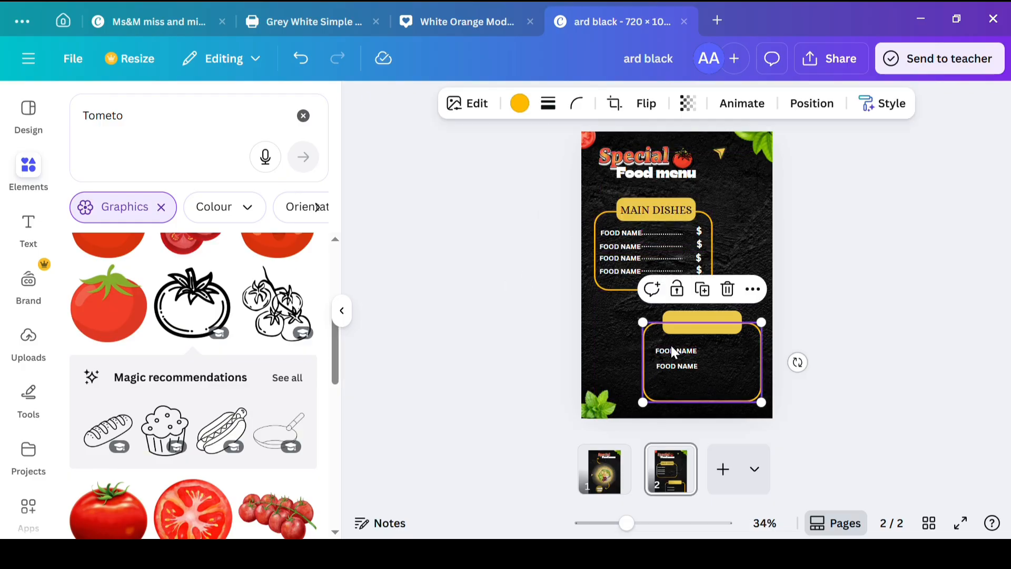
left_click(672, 347)
left_click_drag(673, 366, 673, 364)
double_click(676, 369)
left_click(373, 279)
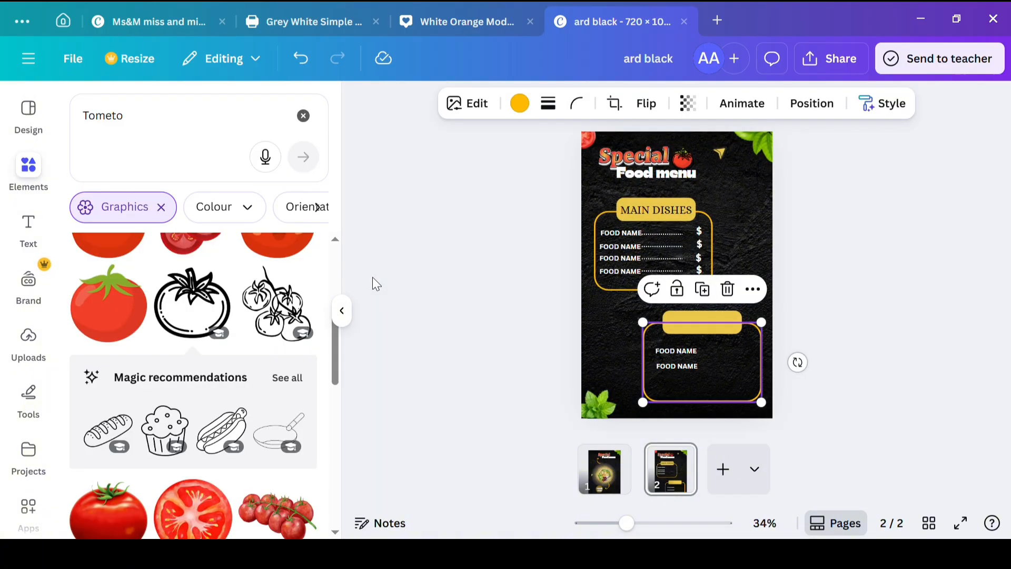
left_click(586, 365)
left_click(687, 363)
Step: Duplicate FOOD NAME to make four rows under the lower label and shift the lower frame aside to the left
left_click(694, 351)
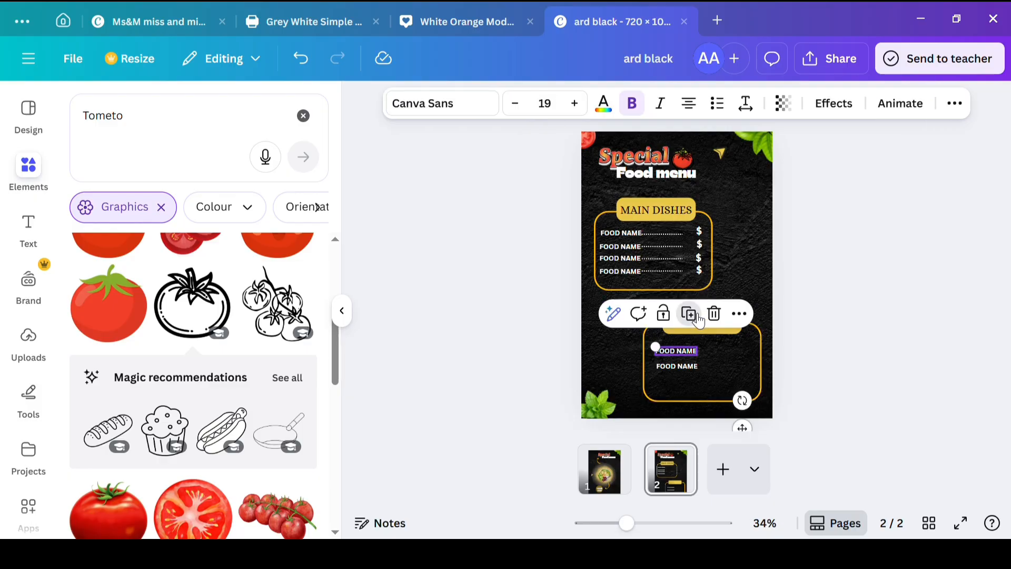
left_click(689, 314)
left_click_drag(692, 359, 689, 391)
left_click(698, 353)
left_click(681, 366)
left_click(725, 378)
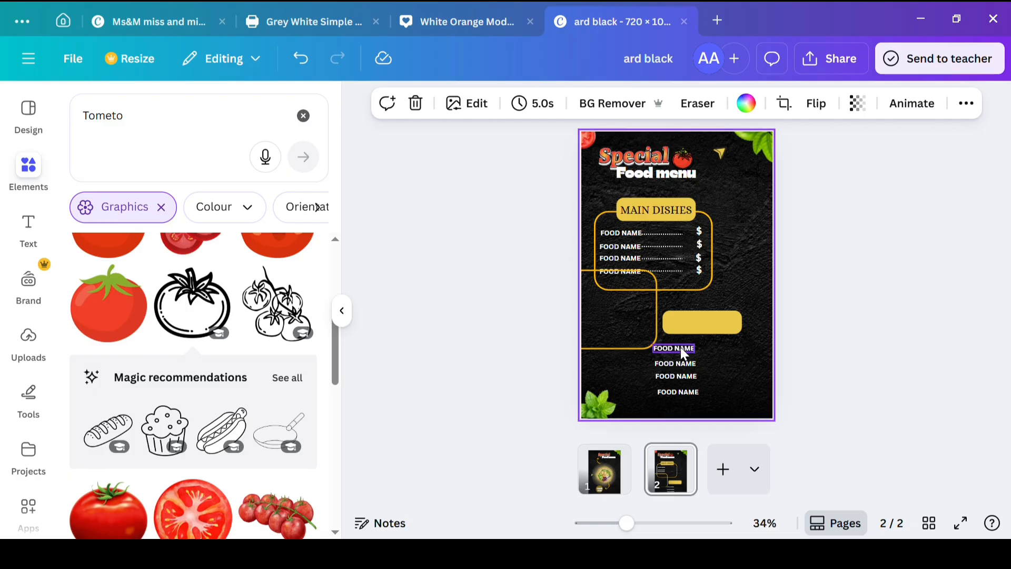
Step: Nudge the top FOOD NAME text into line with the three rows beneath it
left_click_drag(683, 353, 685, 356)
left_click(694, 407)
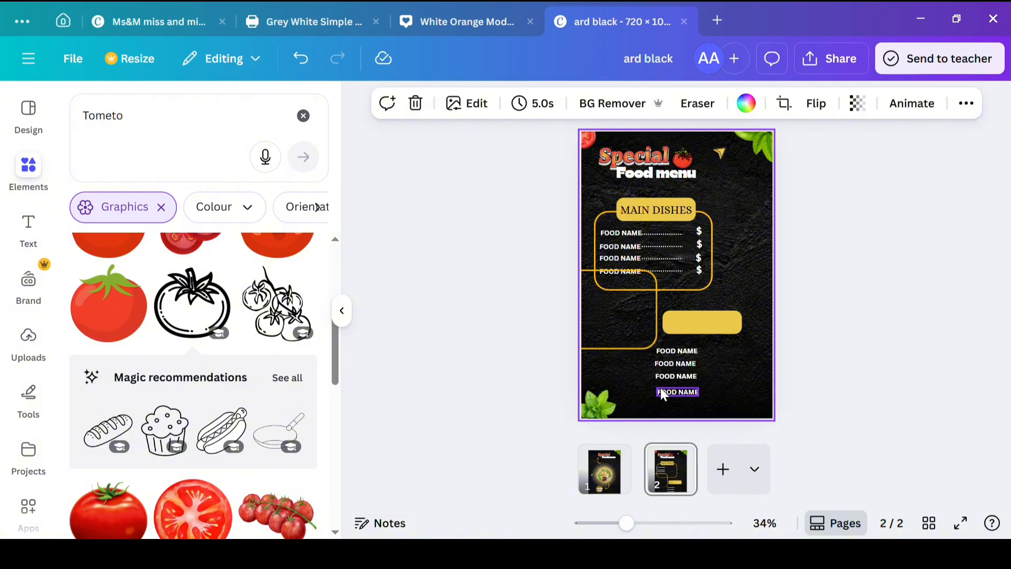
left_click(672, 350)
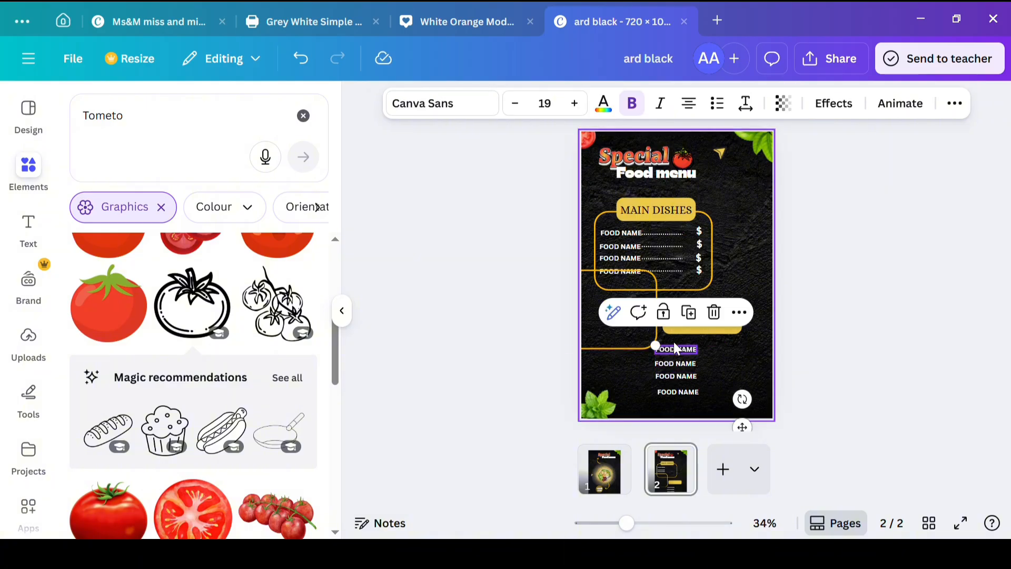
double_click(674, 342)
left_click(436, 315)
left_click(665, 350)
left_click(740, 313)
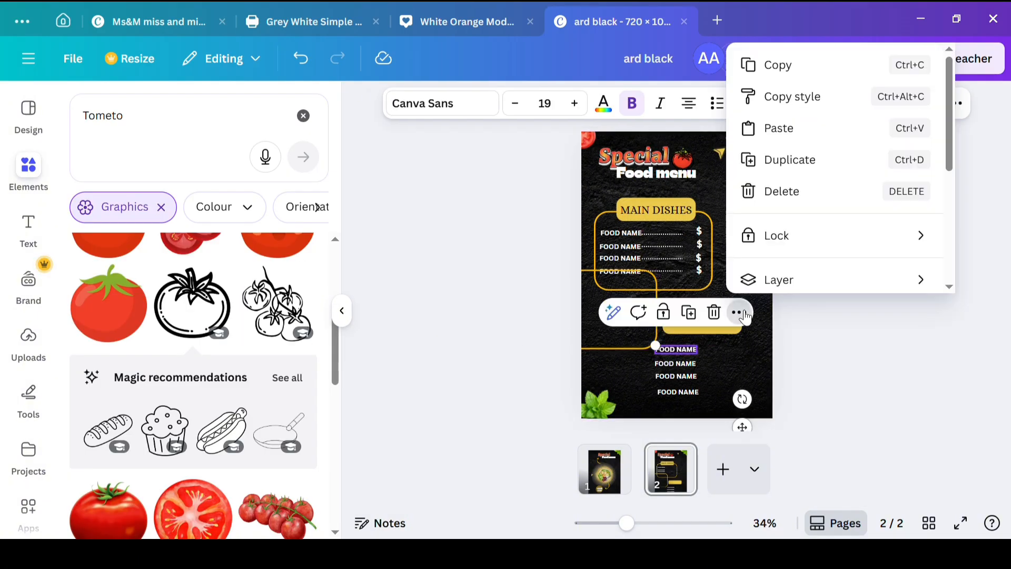
scroll(794, 287, "down", 5)
left_click(682, 350)
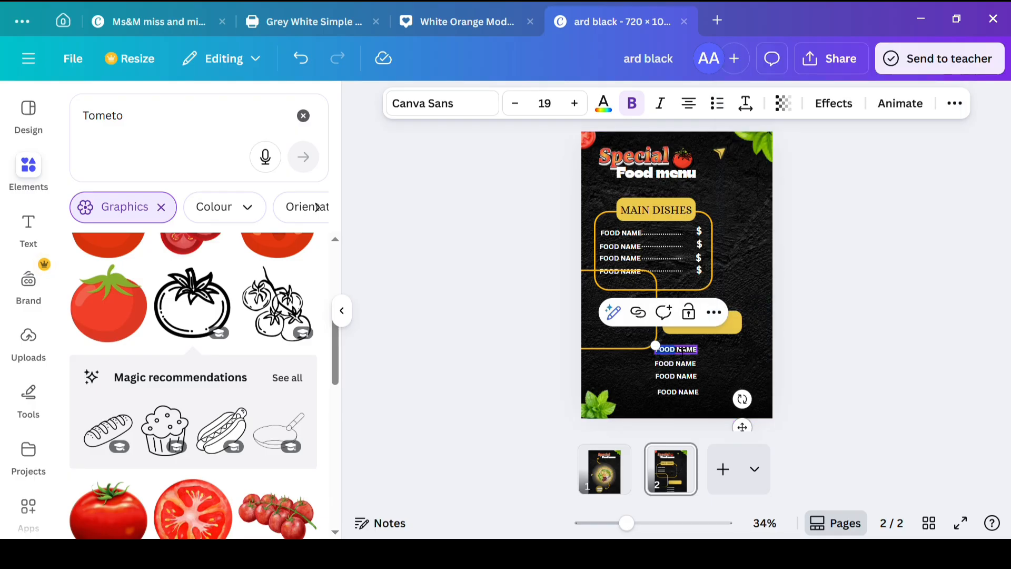
left_click(726, 312)
scroll(756, 180, "down", 3)
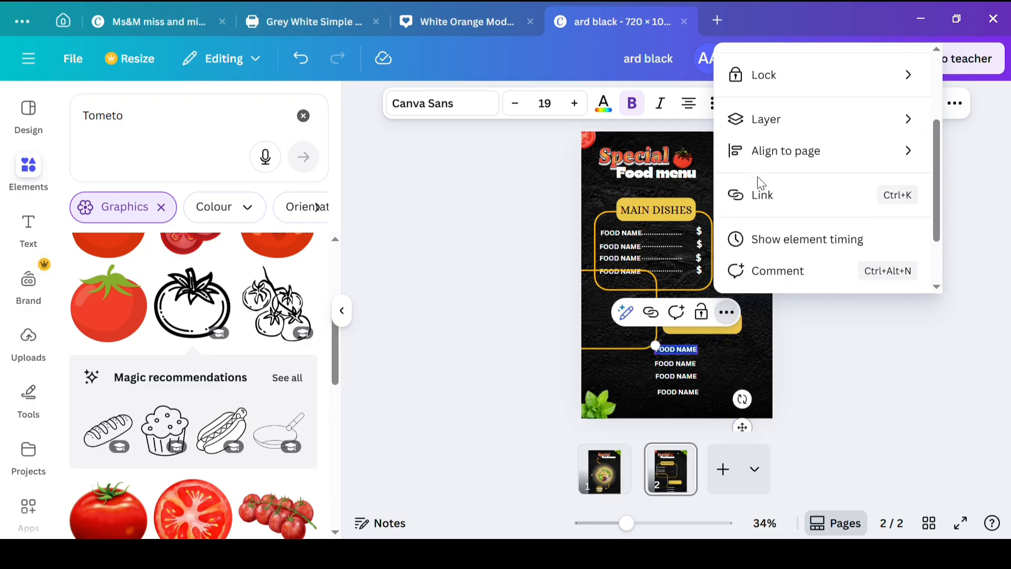
scroll(755, 181, "up", 3)
left_click(520, 214)
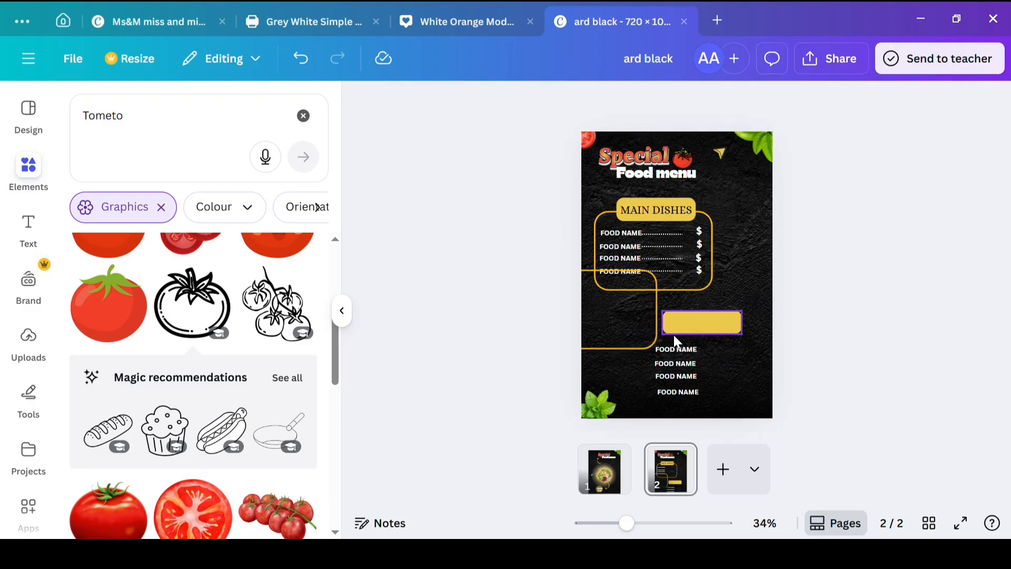
double_click(664, 349)
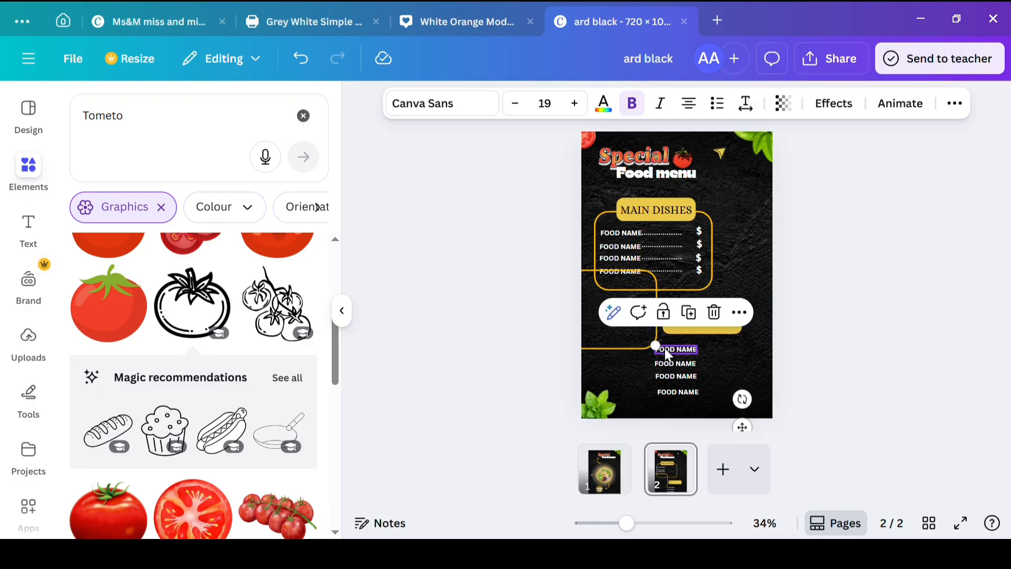
double_click(700, 364)
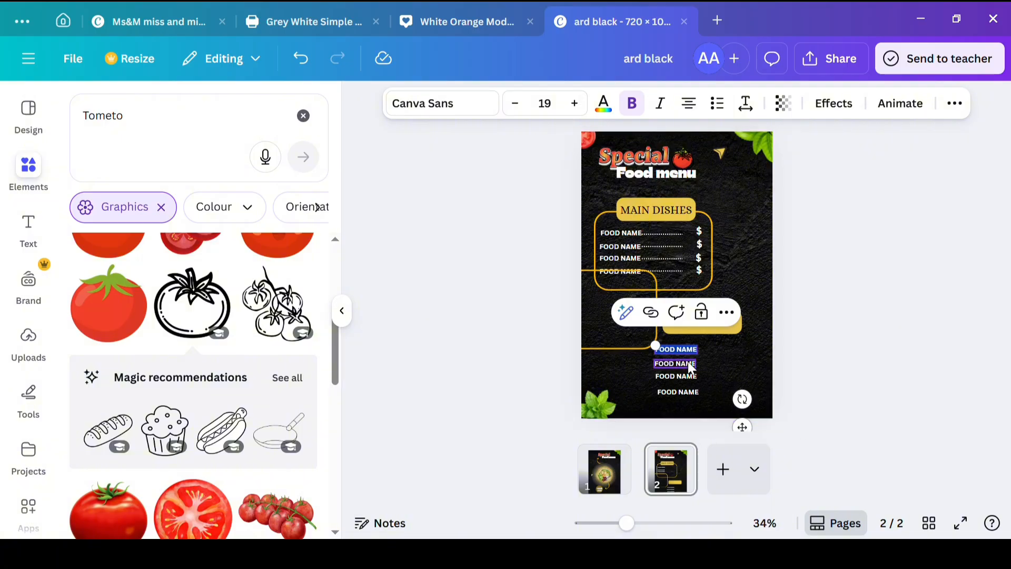
left_click(658, 358)
double_click(686, 393)
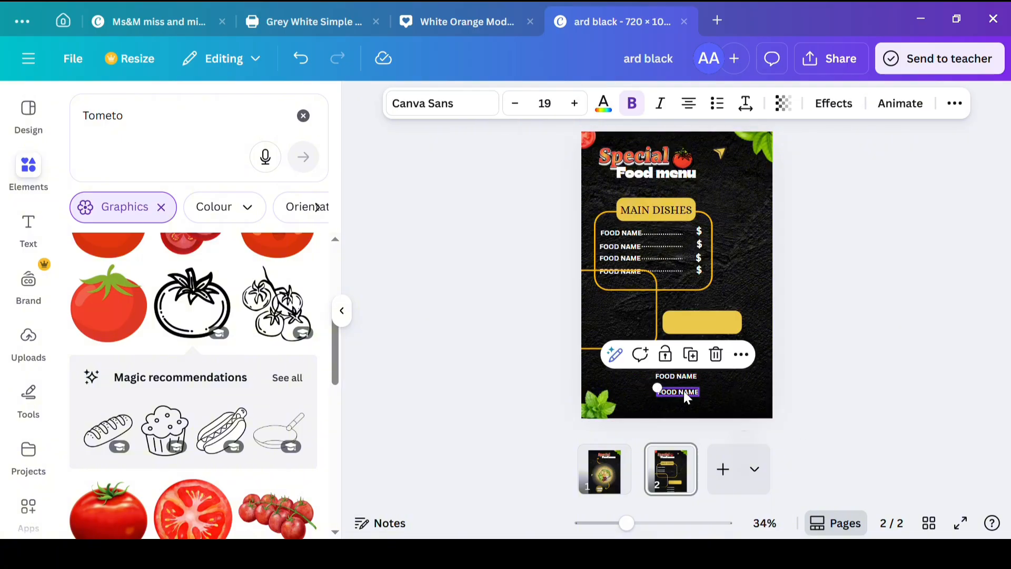
mouse_move(658, 389)
left_mouse_down()
mouse_move(654, 378)
mouse_move(660, 392)
left_mouse_up()
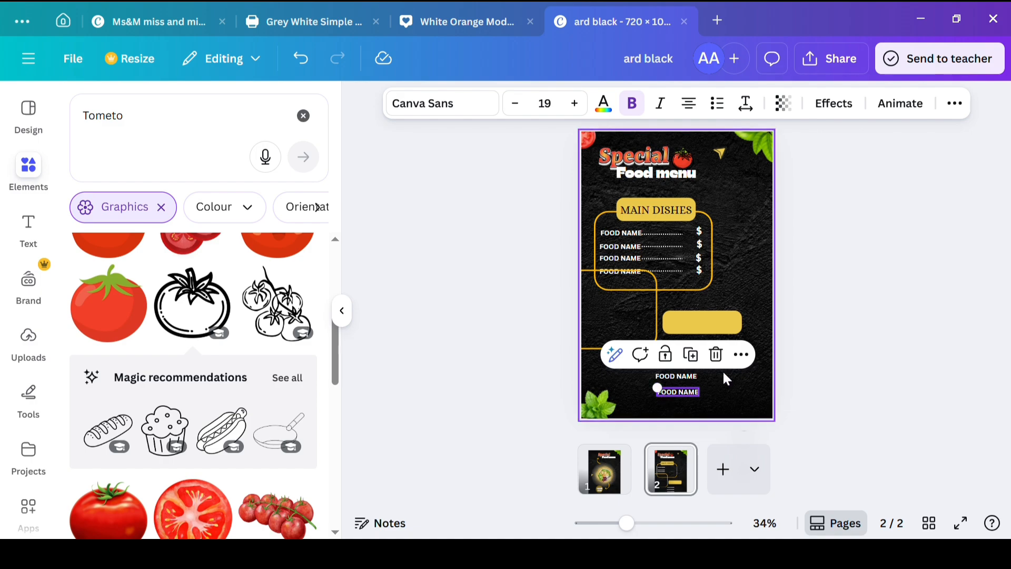
Step: Align the four FOOD NAME texts of the lower list with each other
left_click_drag(638, 348, 709, 398)
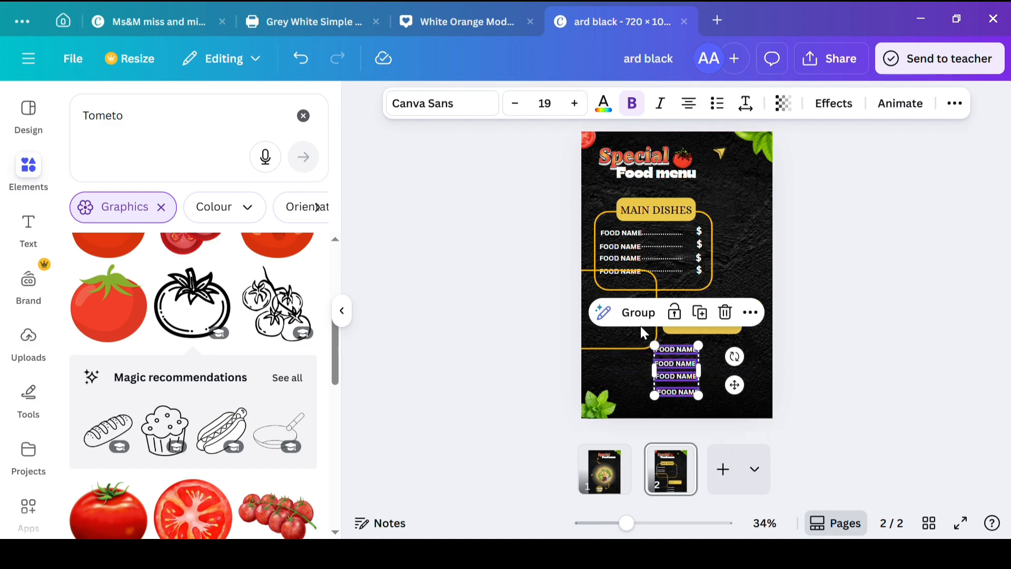
left_click(750, 313)
scroll(784, 152, "down", 2)
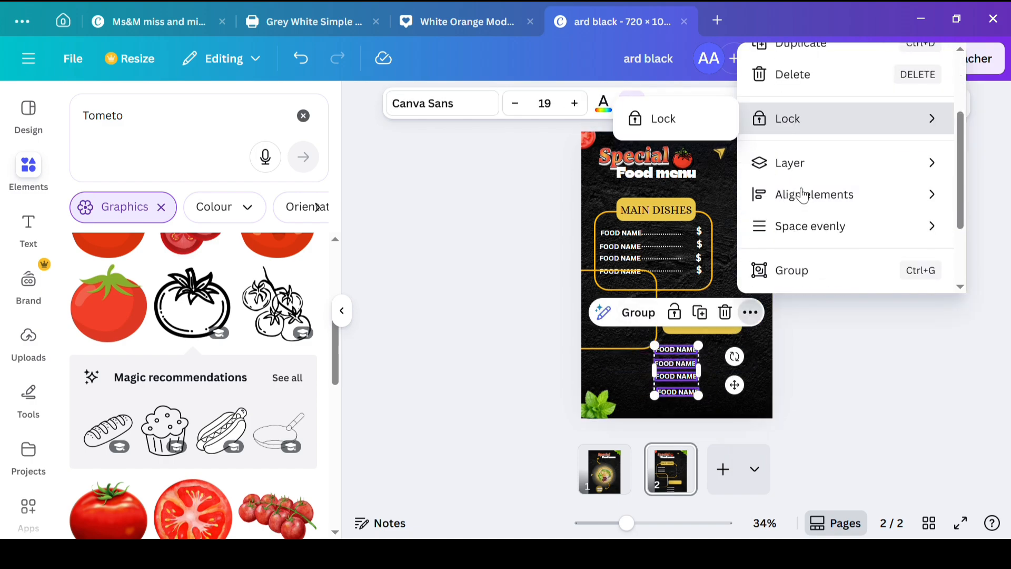
mouse_move(835, 239)
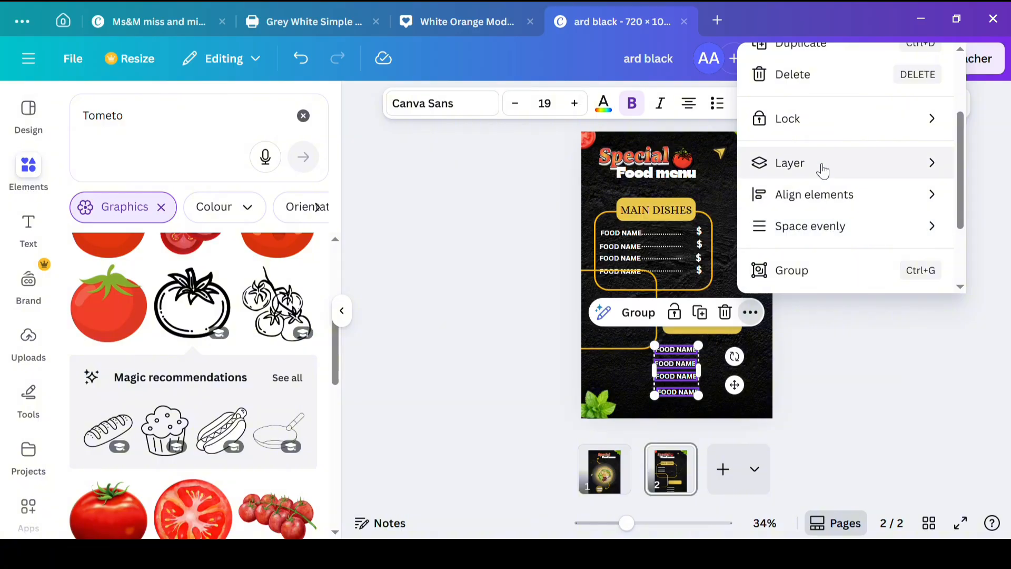
mouse_move(823, 203)
left_click(662, 231)
Step: Move the lower frame back around its four FOOD NAME rows with the blank yellow label overlapping its top edge
left_click_drag(596, 342, 693, 392)
double_click(688, 376)
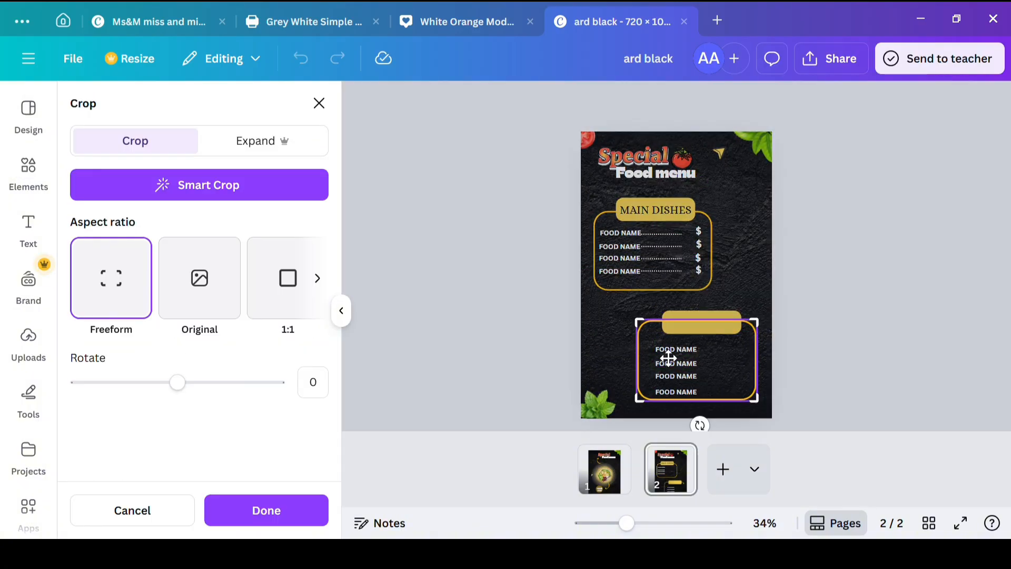
key("Escape")
left_click_drag(648, 348, 653, 360)
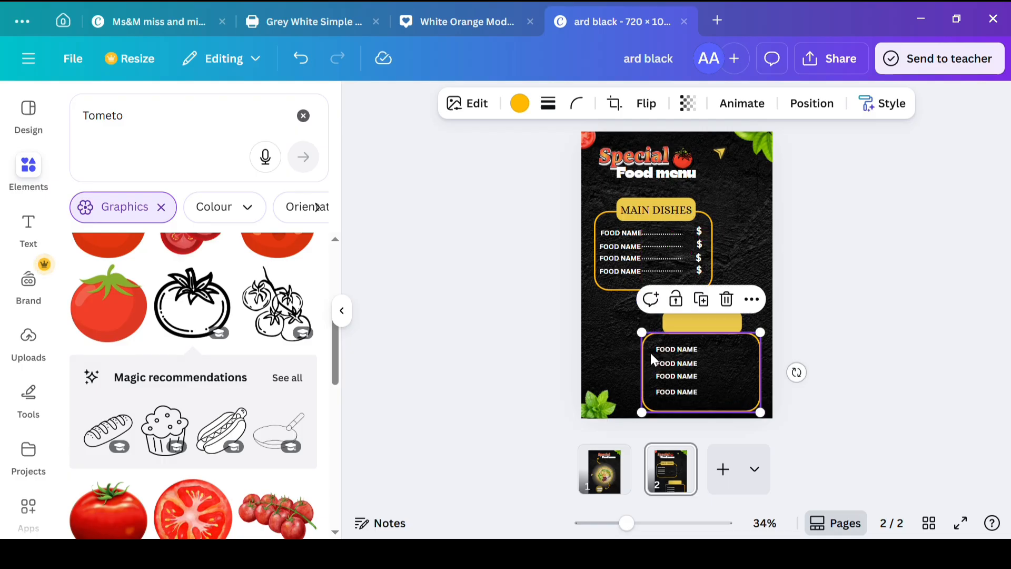
left_click(695, 327)
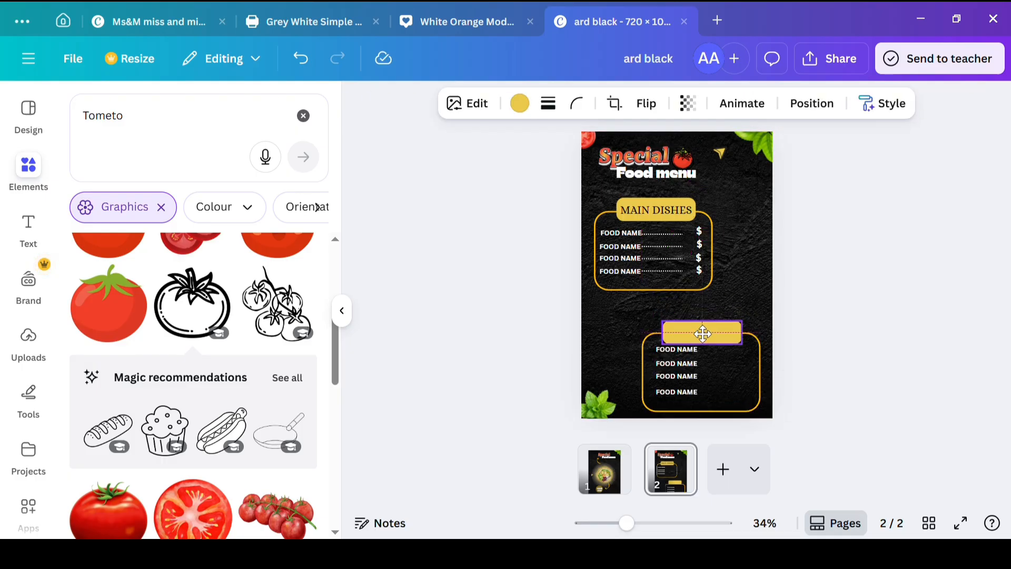
left_click(607, 319)
left_click_drag(653, 388, 654, 383)
left_click(610, 343)
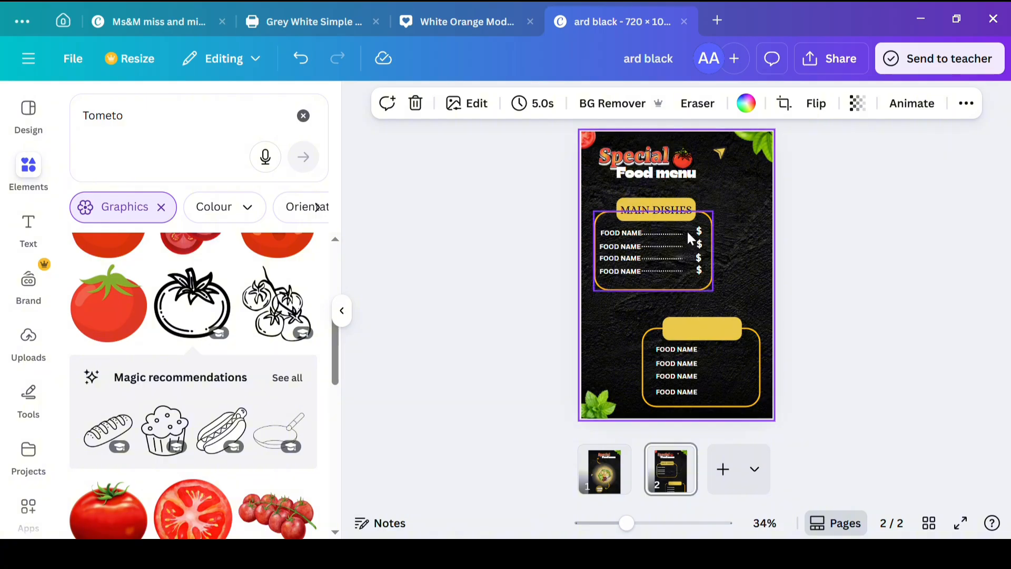
Step: Copy the dotted leader line from the MAIN DISHES list beside each of the four FOOD NAME rows in the lower frame
left_click(667, 234)
left_click_drag(665, 235, 719, 369)
left_click(719, 311)
left_click(716, 332)
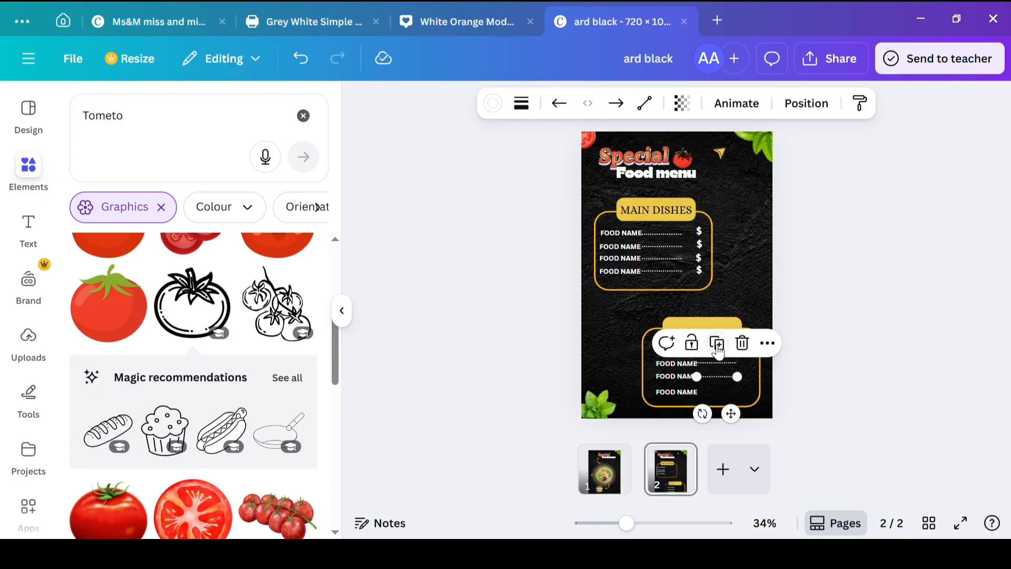
left_click(714, 341)
left_click(599, 317)
Step: Duplicate the $ sign from the upper list and place one at the end of each of the four lower rows
left_click(699, 233)
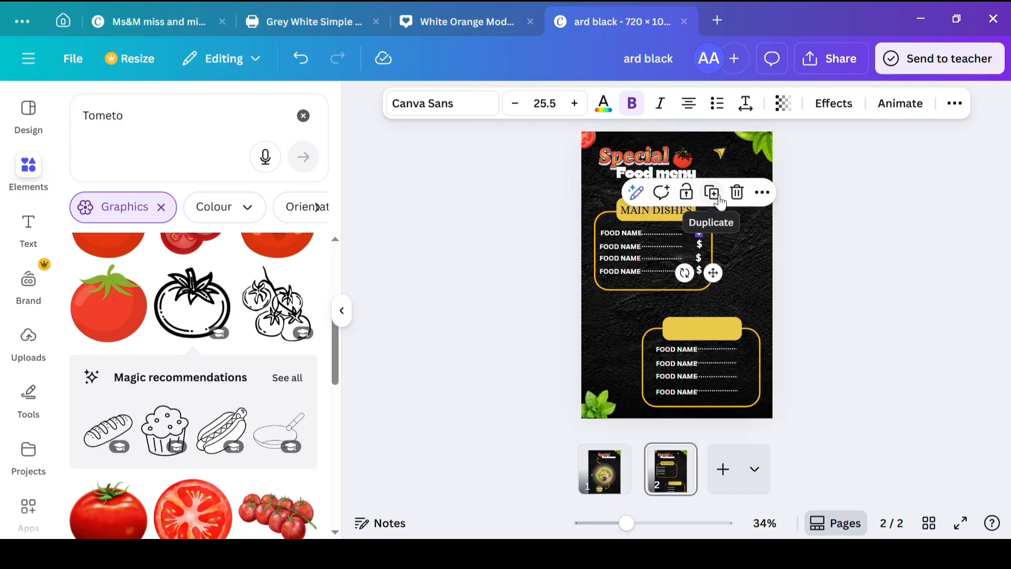
left_click_drag(722, 280, 764, 390)
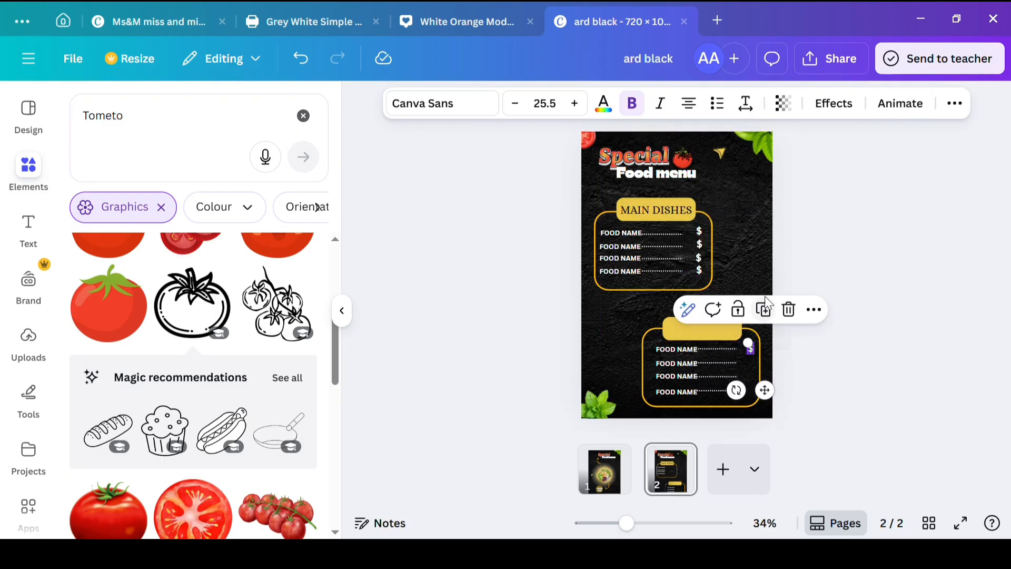
left_click(771, 310)
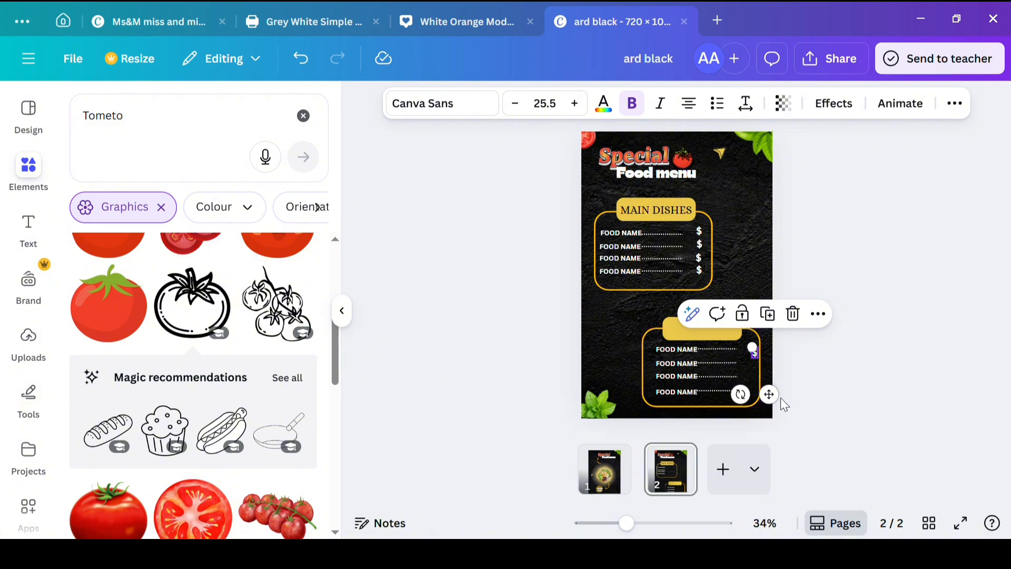
left_click_drag(776, 398, 772, 409)
left_click(765, 321)
left_click(765, 335)
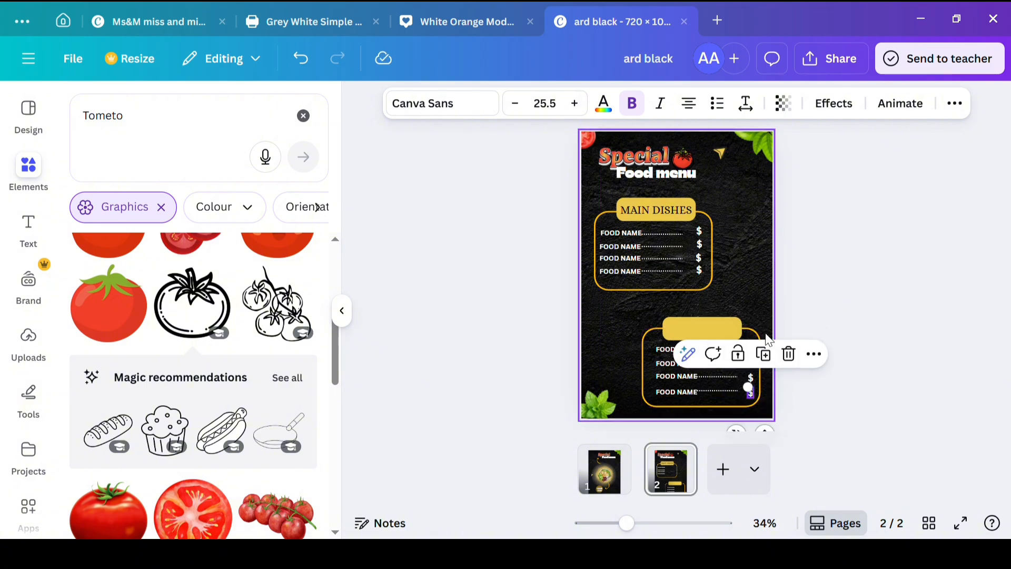
left_click(848, 249)
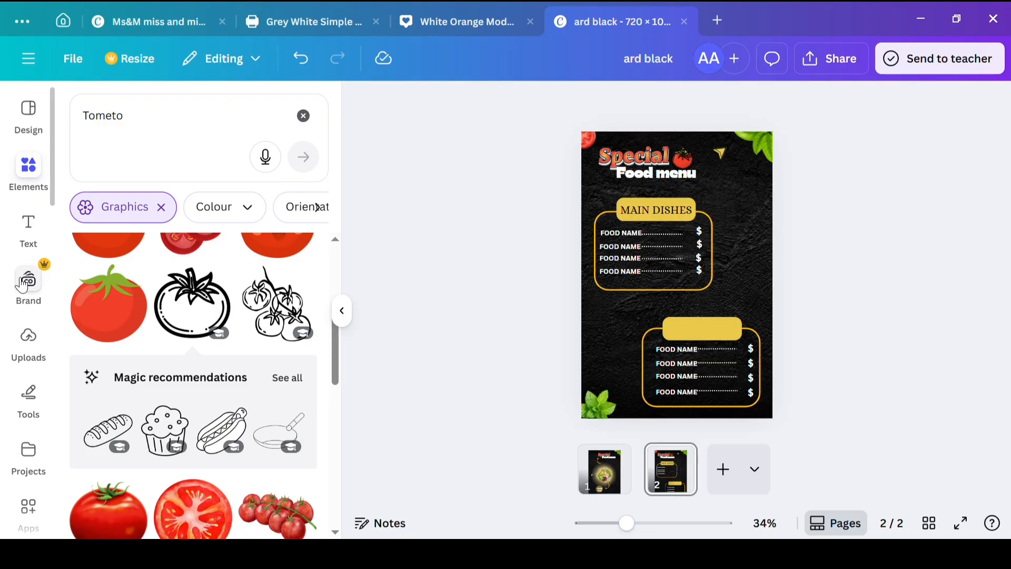
Step: Add the bread, muffin and hot dog line graphics to page 2, and shrink and tilt the muffin over the lower label
left_click(108, 431)
left_click(221, 429)
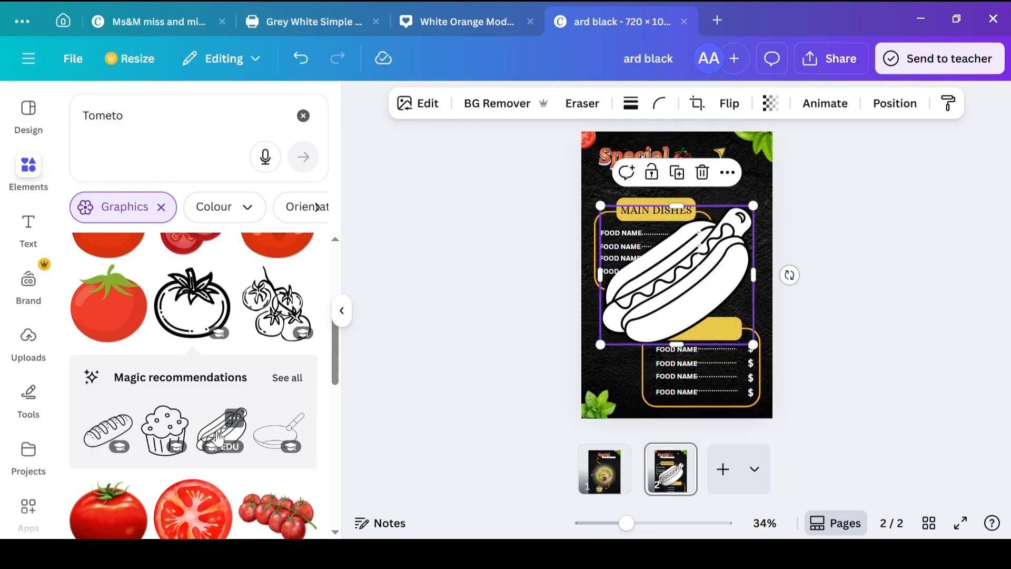
left_click_drag(615, 365, 748, 336)
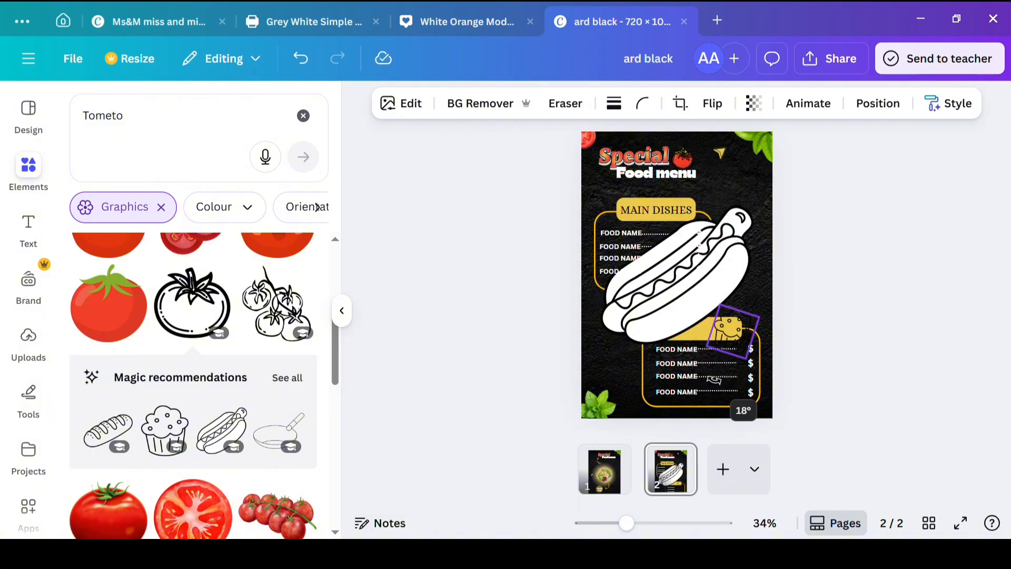
Step: Shrink the large hot dog graphic and move it beside the upper frame's top corner
double_click(662, 297)
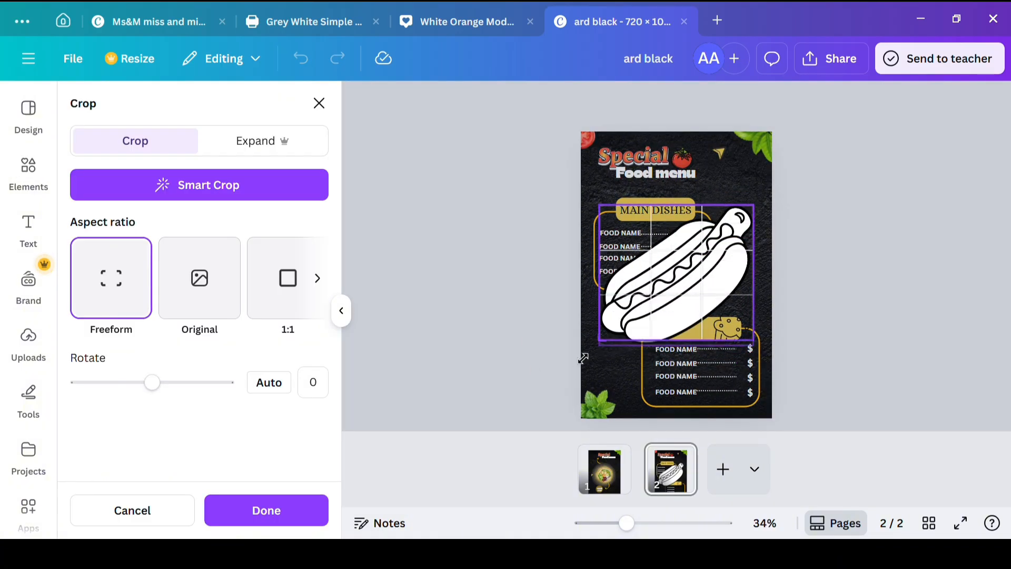
left_click(565, 358)
left_click(451, 384)
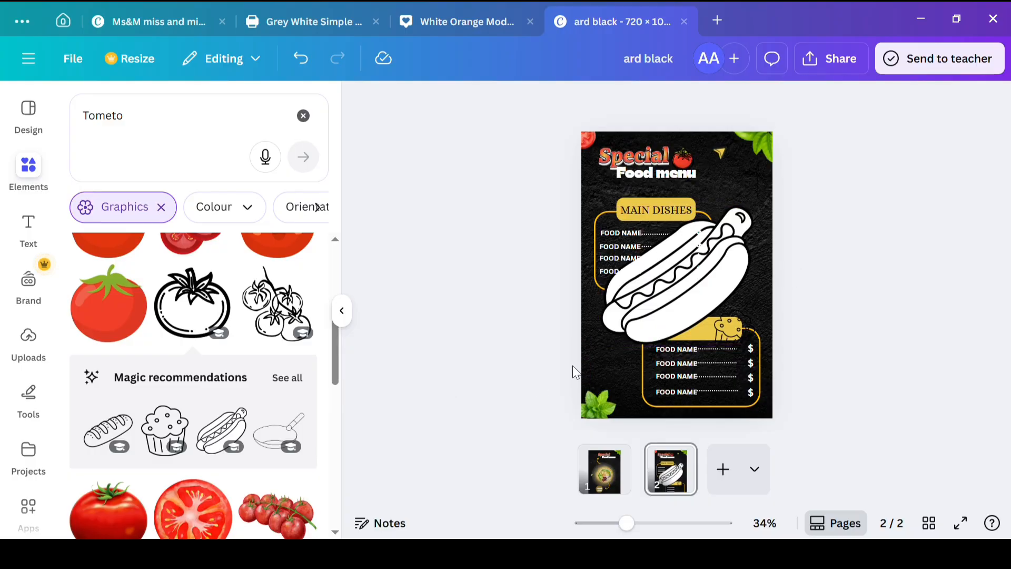
left_click_drag(604, 342, 740, 225)
Step: Blur the bread graphic at intensity 74 and make it partly transparent
left_click(661, 295)
left_click(465, 104)
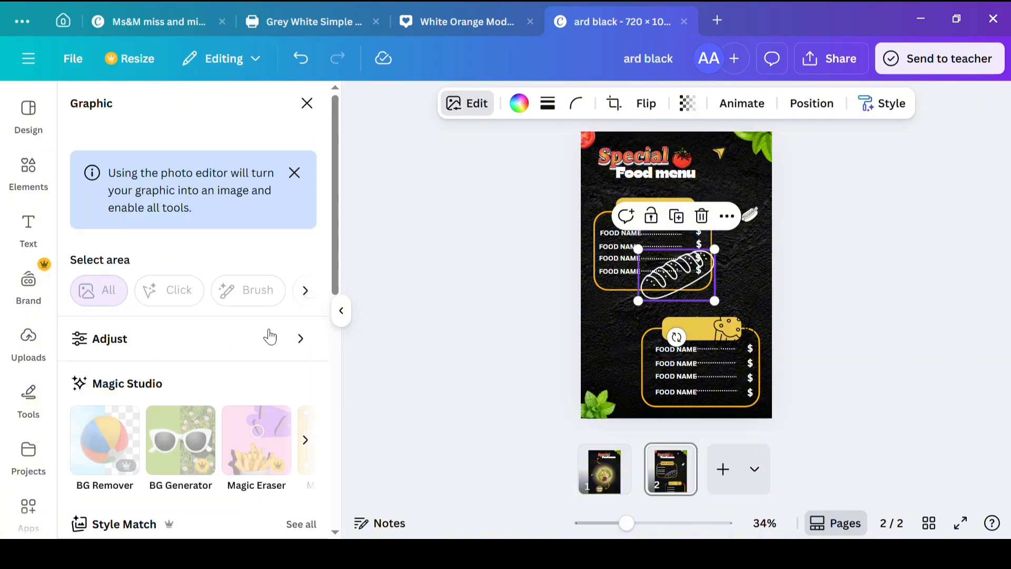
scroll(274, 369, "down", 10)
left_click(257, 369)
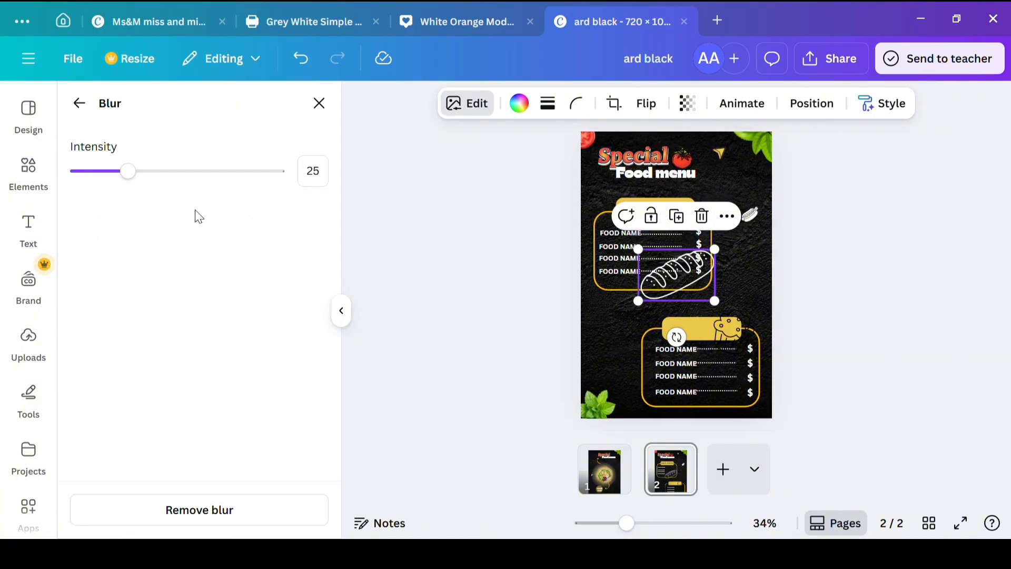
left_click(241, 180)
left_click_drag(278, 167, 201, 175)
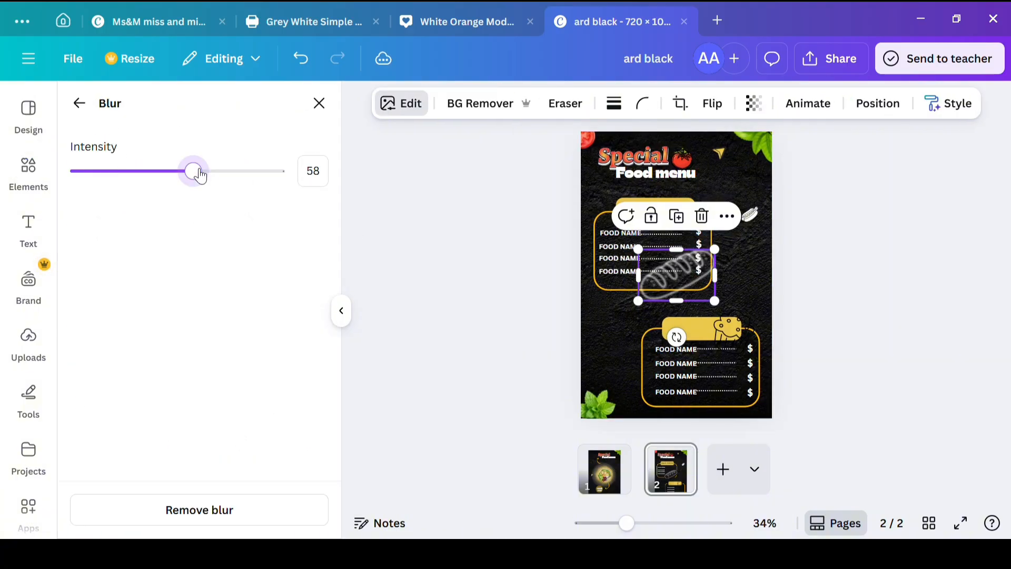
left_click(225, 173)
left_click(754, 103)
left_click_drag(798, 168, 730, 168)
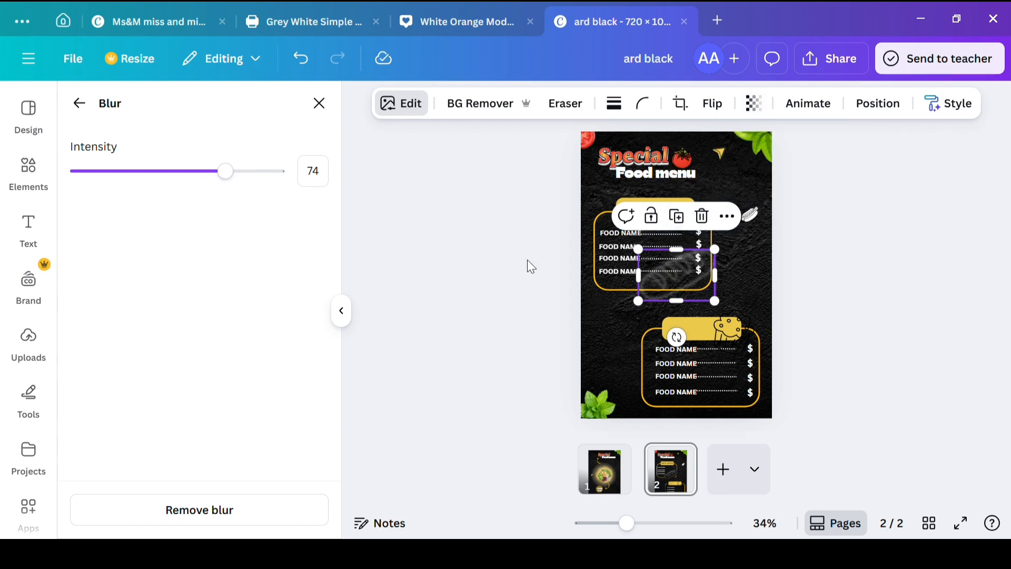
Step: Move the hot dog graphic into the lower frame and send it to the back
left_click(752, 214)
left_click_drag(739, 224, 722, 377)
left_click(878, 103)
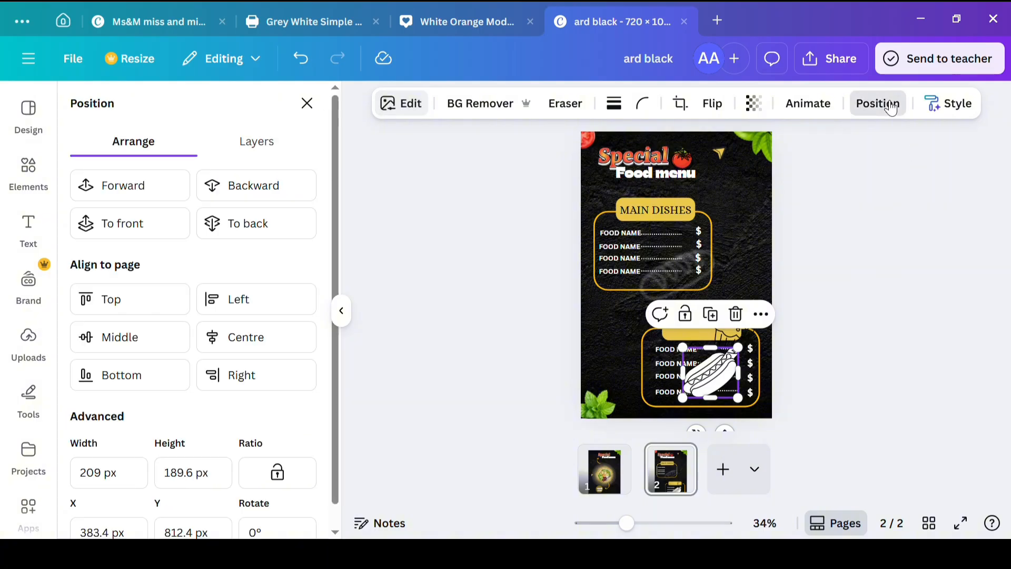
left_click(105, 223)
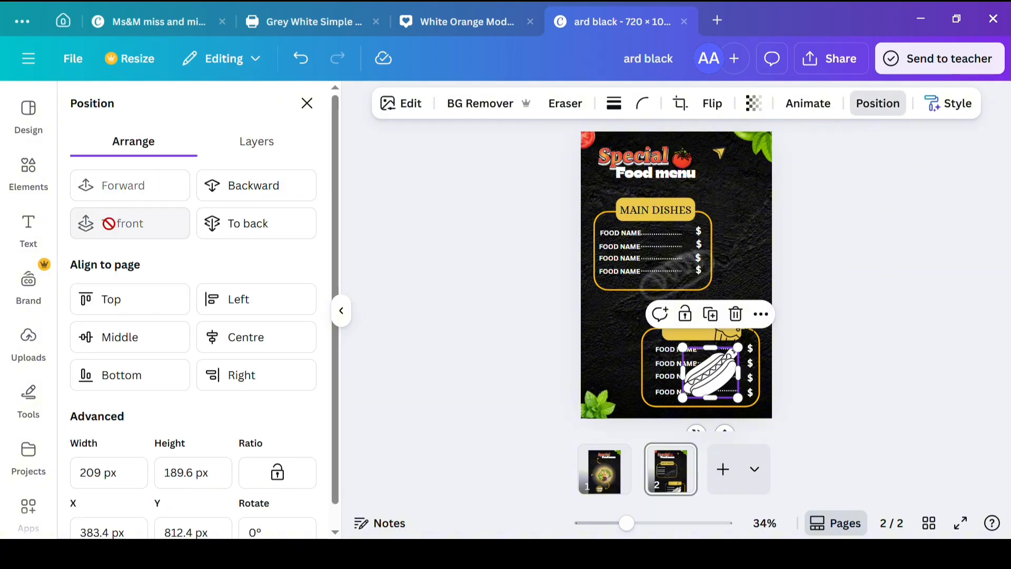
left_click(247, 225)
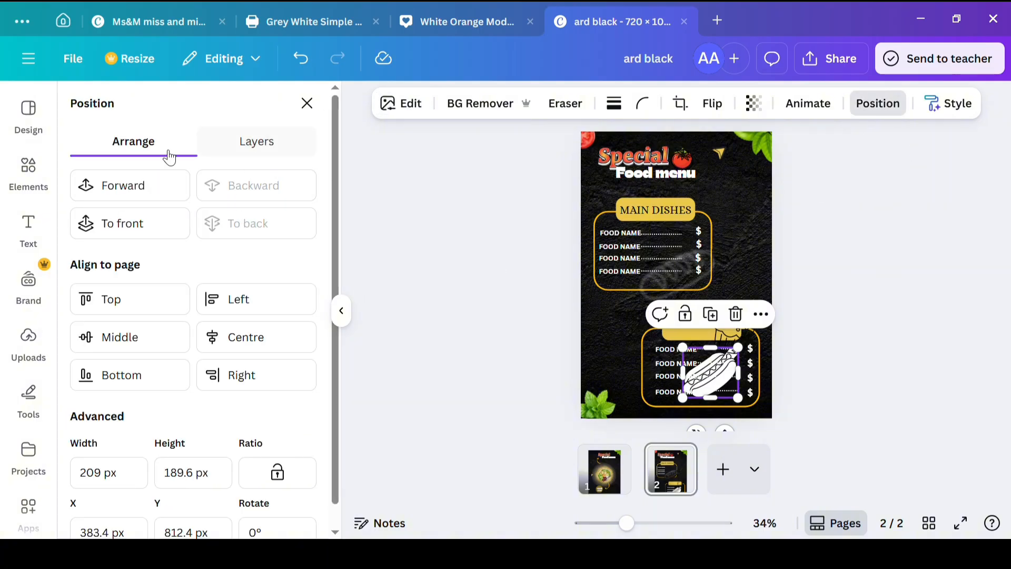
Step: Apply a medium-intensity whole-image blur to the hot dog graphic
left_click(401, 104)
scroll(79, 382, "down", 2)
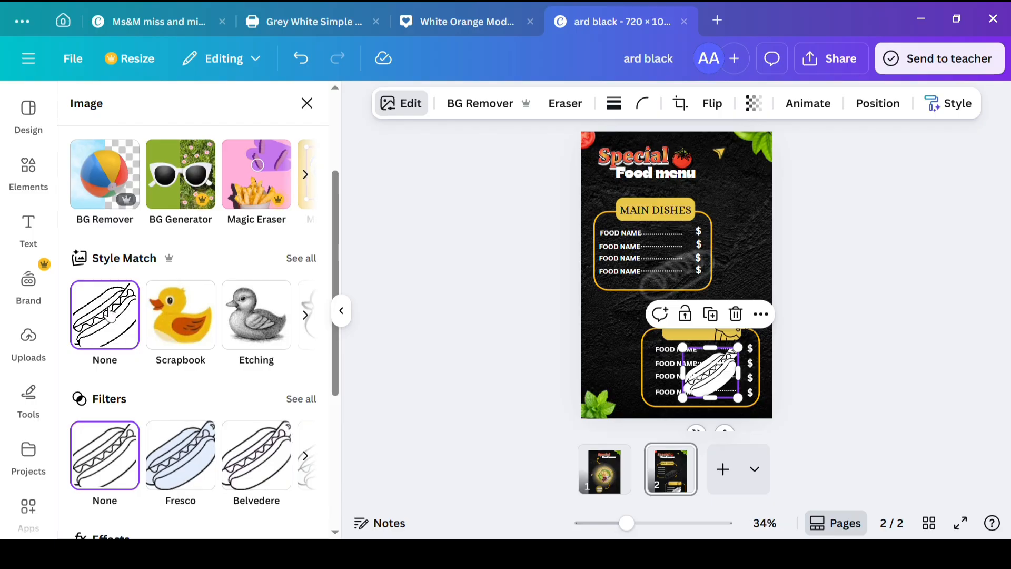
scroll(260, 451, "down", 4)
left_click(263, 374)
left_click(163, 224)
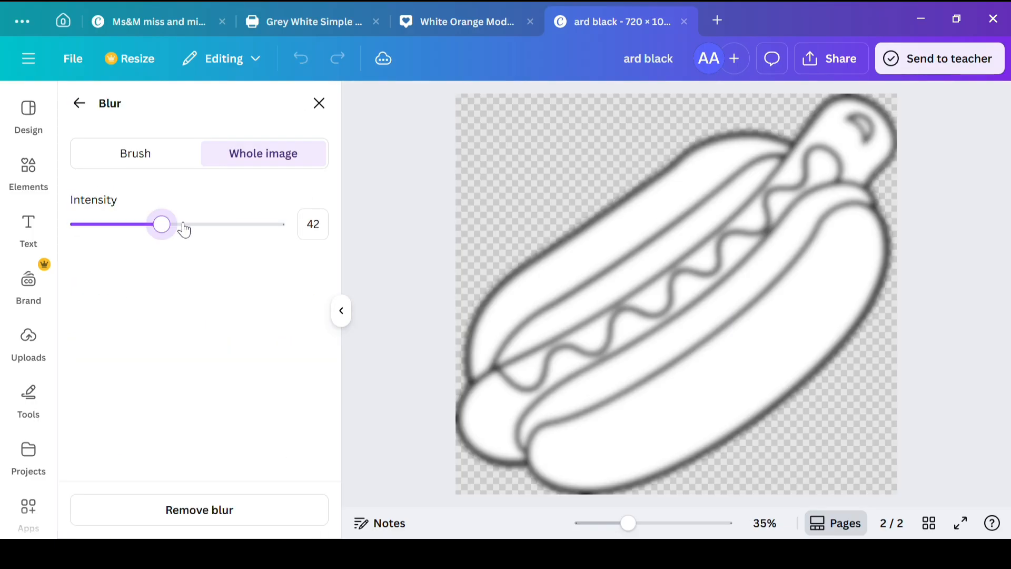
left_click(180, 224)
left_click(320, 103)
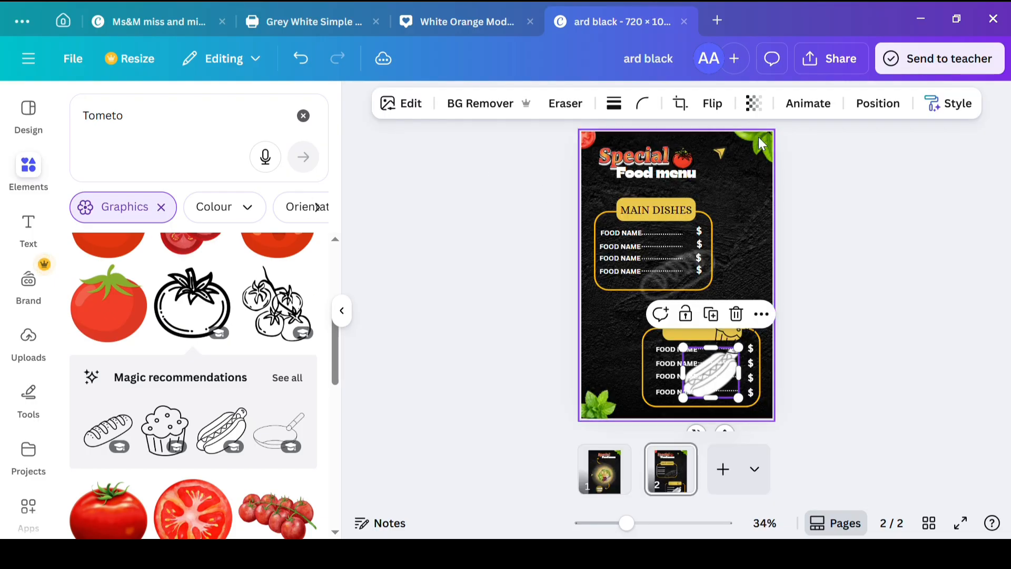
Step: Set the hot dog graphic's transparency to 34 and move the muffin graphic off the page to remove it
left_click(807, 103)
left_click(877, 104)
left_click(754, 103)
left_click(714, 168)
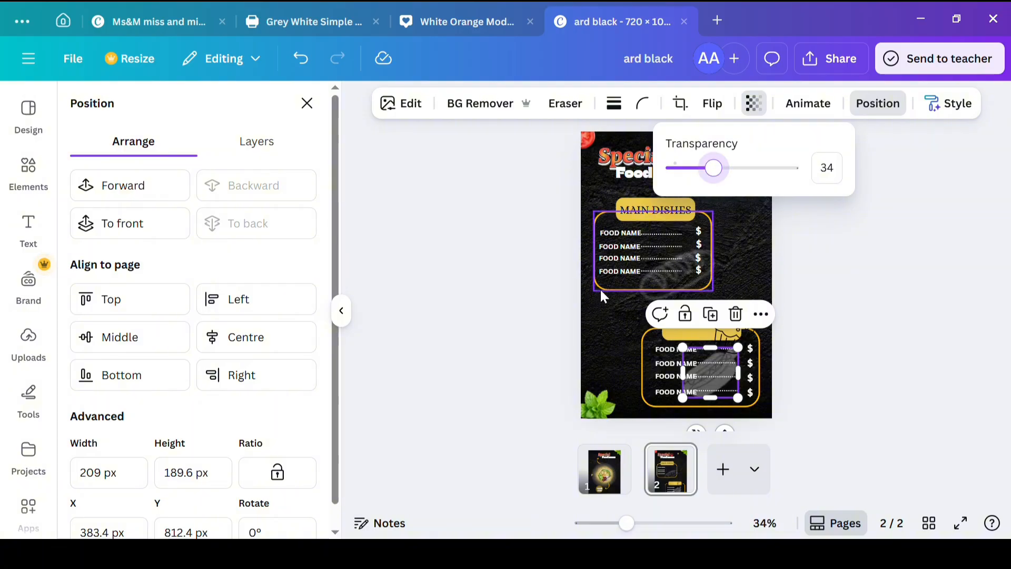
left_click(563, 334)
left_click(555, 337)
left_click_drag(719, 323, 411, 346)
Step: Add the smiling fries graphic from the full Magic recommendations and move it to the page's left edge beside the lower frame
left_click(289, 378)
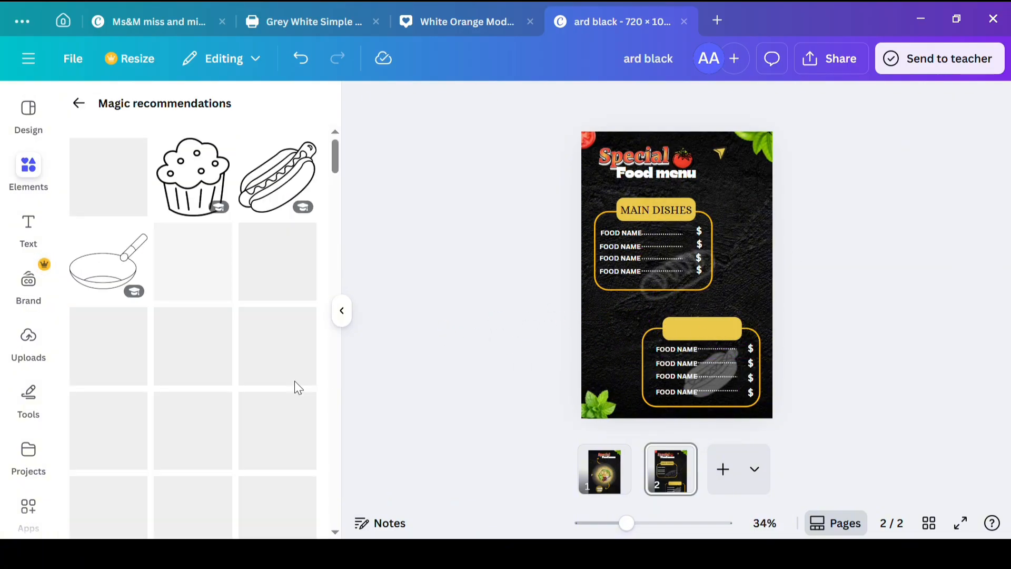
left_click(281, 282)
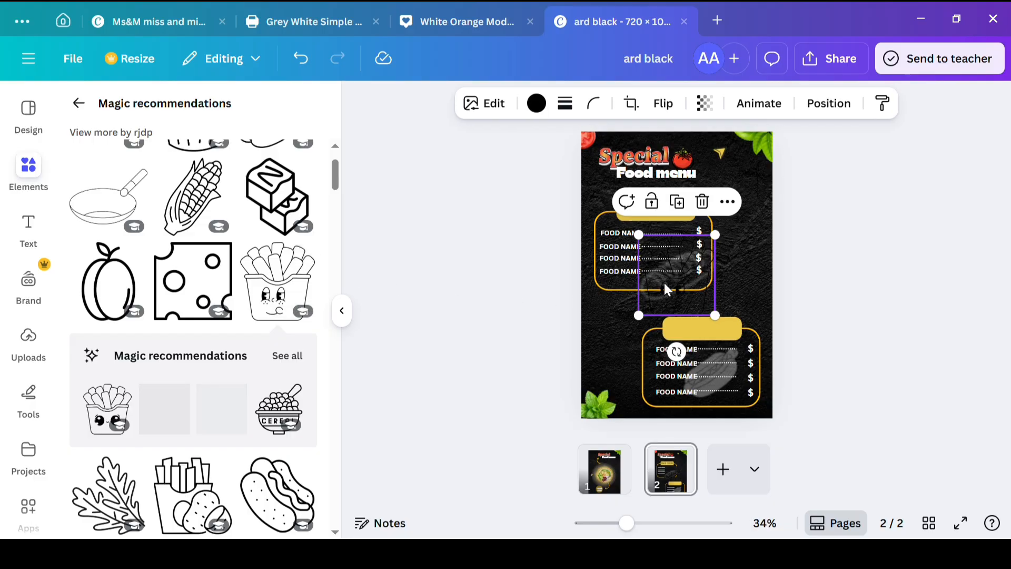
left_click_drag(673, 286, 598, 356)
Step: Add the plain French fries box graphic from the Magic recommendations and set its blur intensity to 91
scroll(301, 436, "down", 4)
scroll(301, 436, "down", 10)
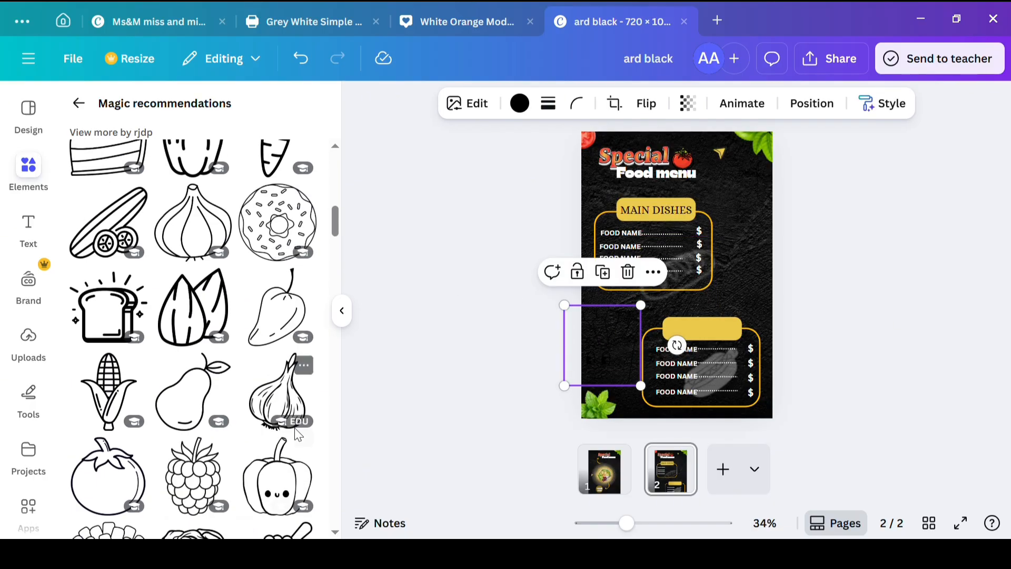
left_click(108, 347)
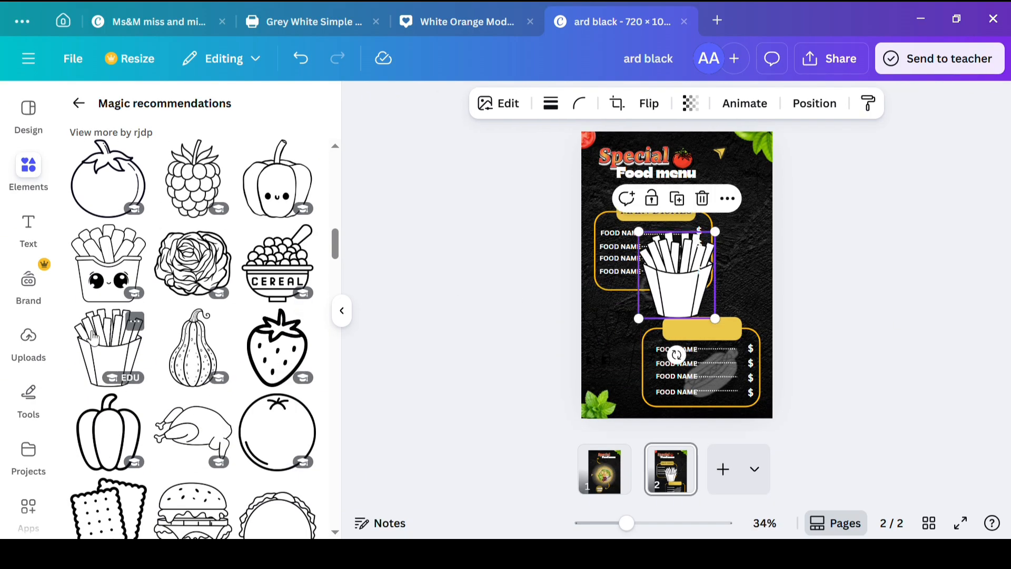
left_click(463, 107)
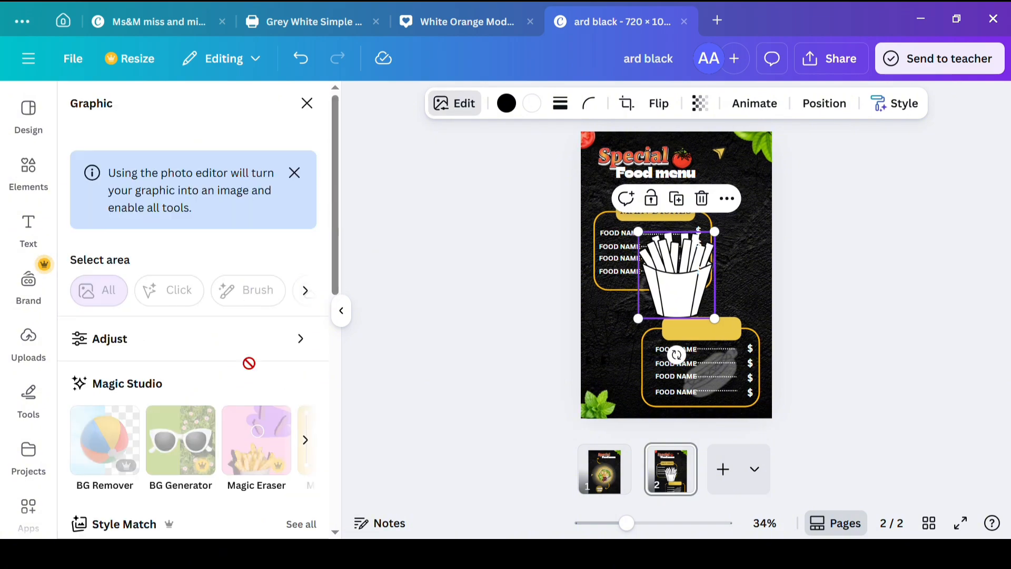
scroll(248, 358, "down", 5)
left_click(259, 337)
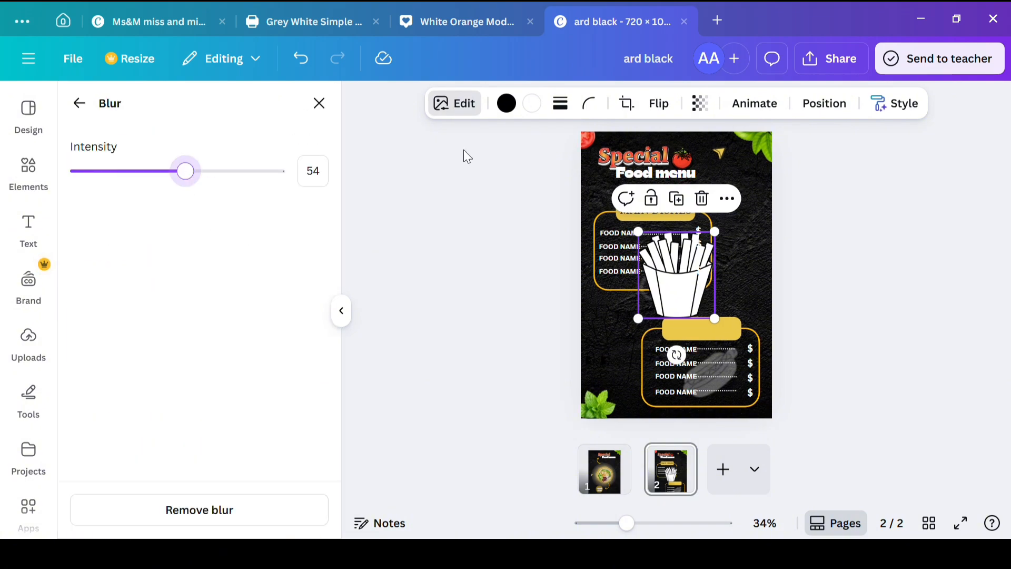
left_click(266, 178)
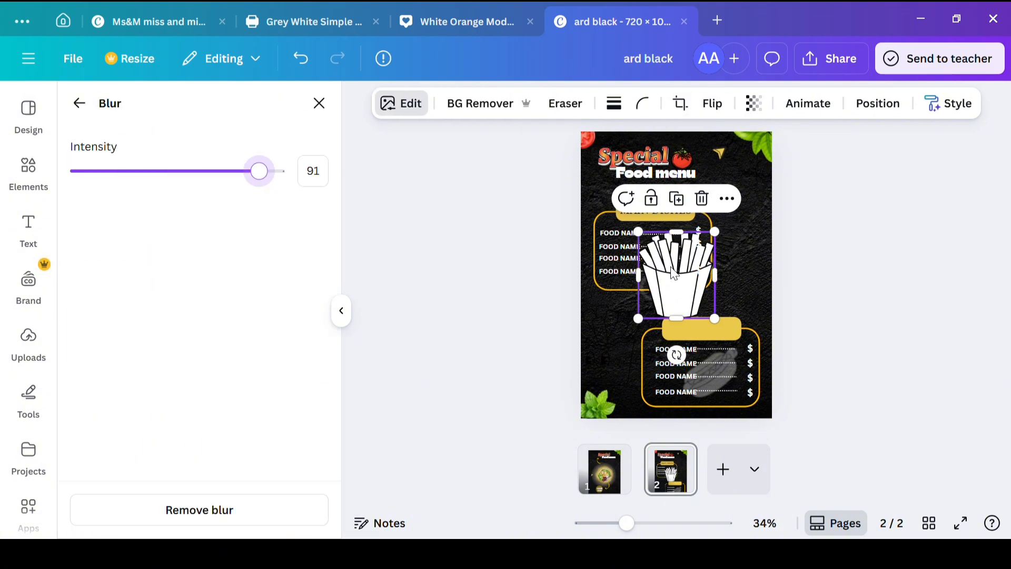
Step: Set the French fries box graphic's transparency to 29 and its blur intensity to 56
left_click_drag(675, 274, 662, 309)
left_click(754, 103)
left_click_drag(788, 168, 707, 167)
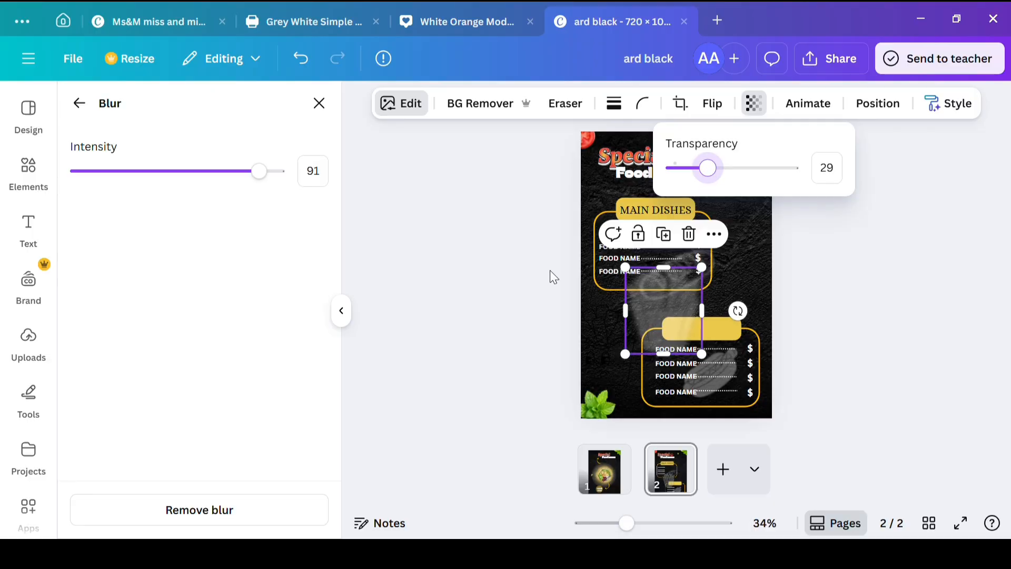
left_click(193, 171)
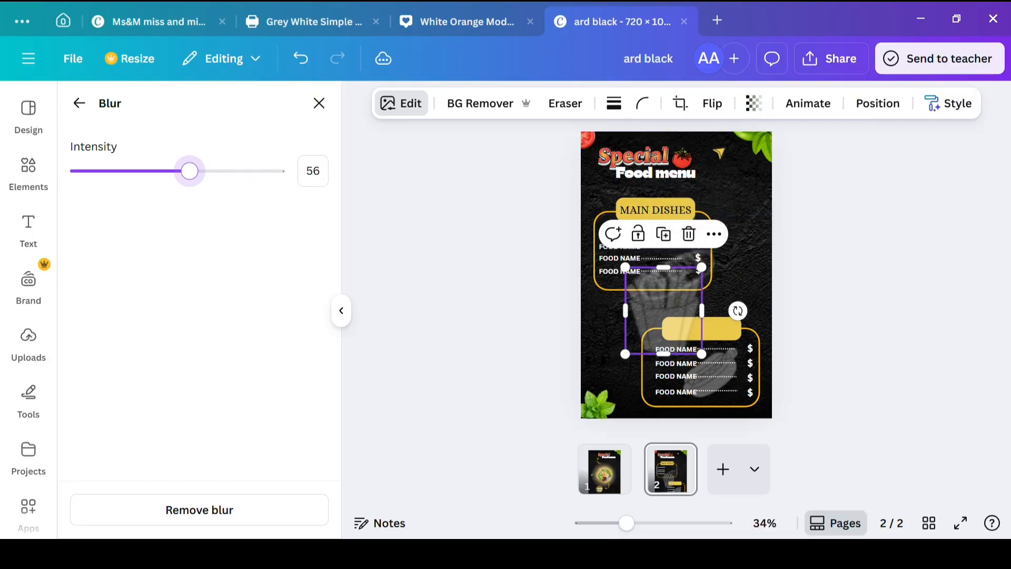
Step: Move the fries graphic to the page's left edge beside the lower frame, then fade it further with blur intensity 66
left_click_drag(662, 317, 601, 369)
left_click(754, 103)
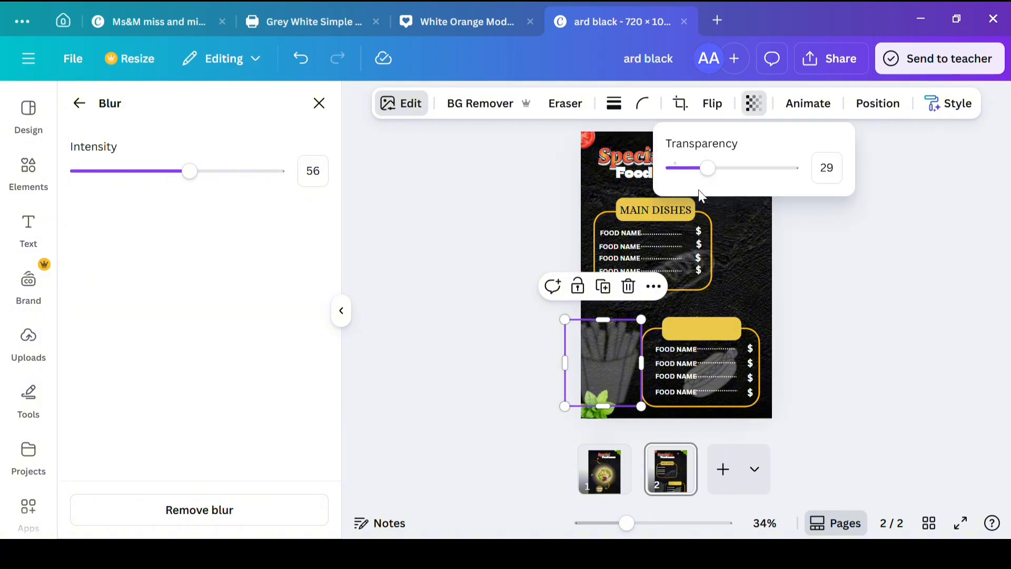
left_click_drag(704, 167, 689, 167)
left_click(217, 171)
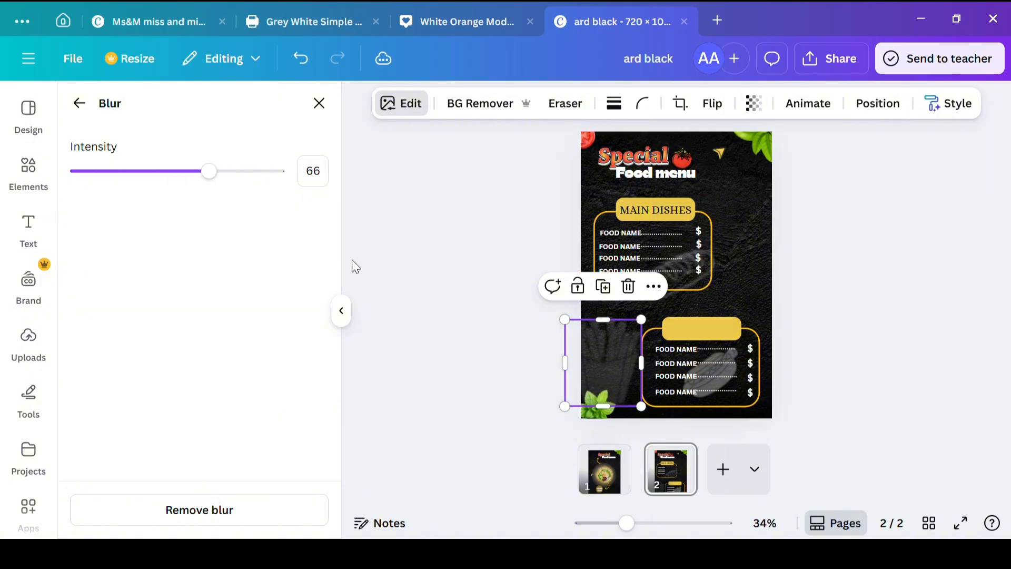
left_click(451, 274)
left_click(857, 258)
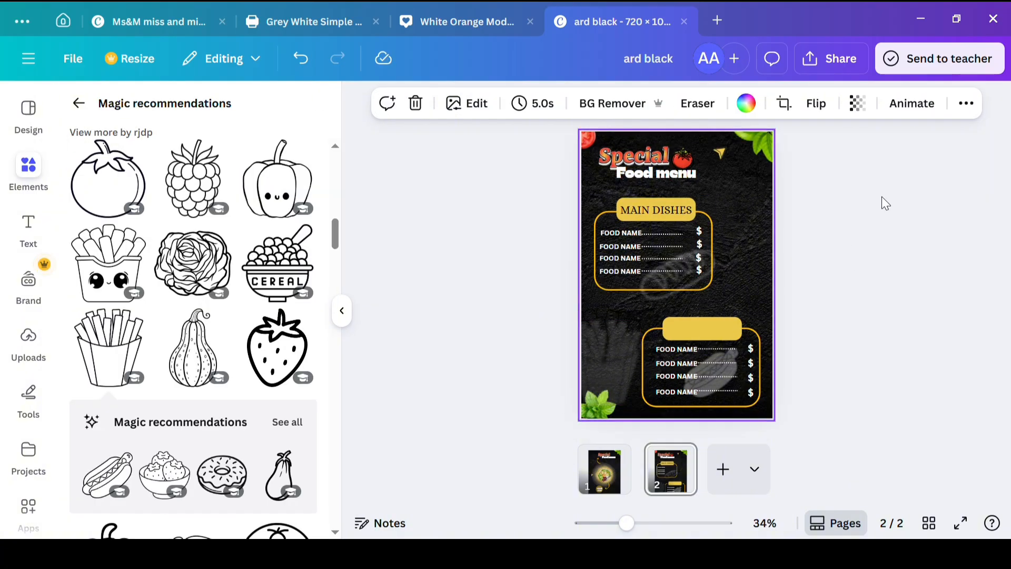
Step: Add the burger graphic from the Magic recommendations and move it to the page's right edge beside the MAIN DISHES label
scroll(195, 337, "down", 5)
left_click(192, 372)
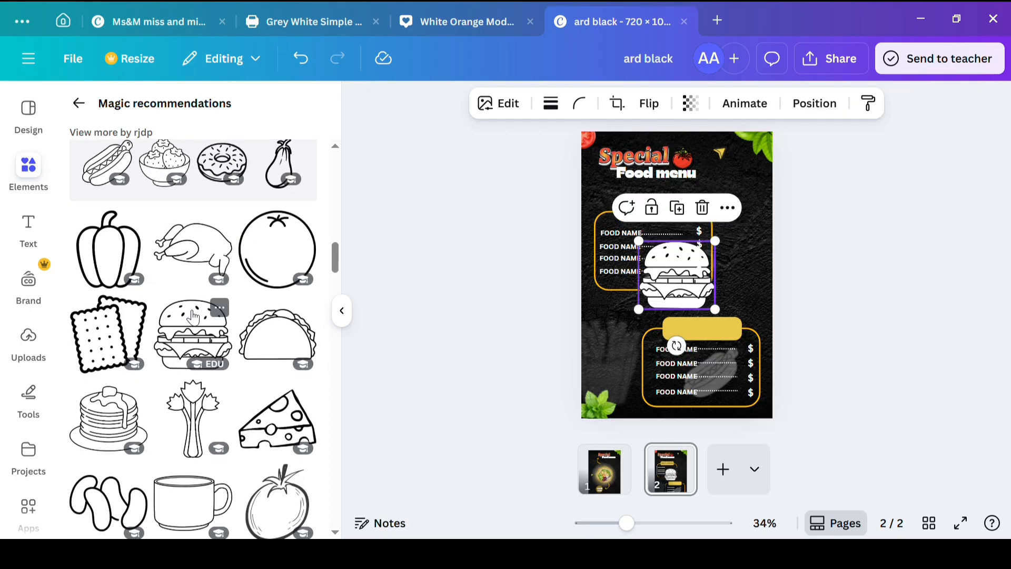
left_click(640, 316, "shift")
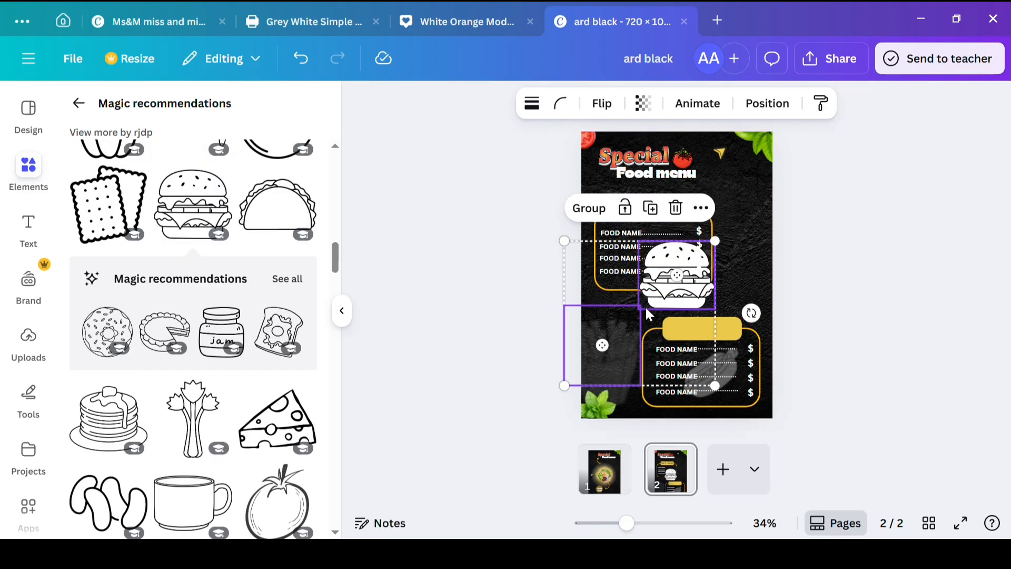
left_click_drag(652, 317, 710, 253)
left_click(491, 352)
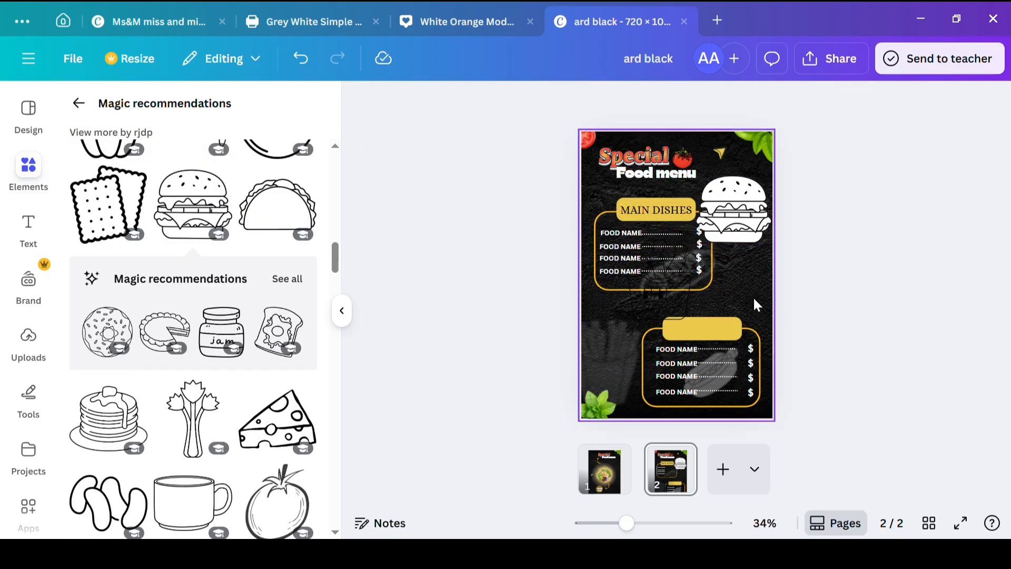
Step: Send the black outline graphic in the middle of the page behind all other elements
left_click(658, 279)
left_click(812, 103)
left_click(256, 223)
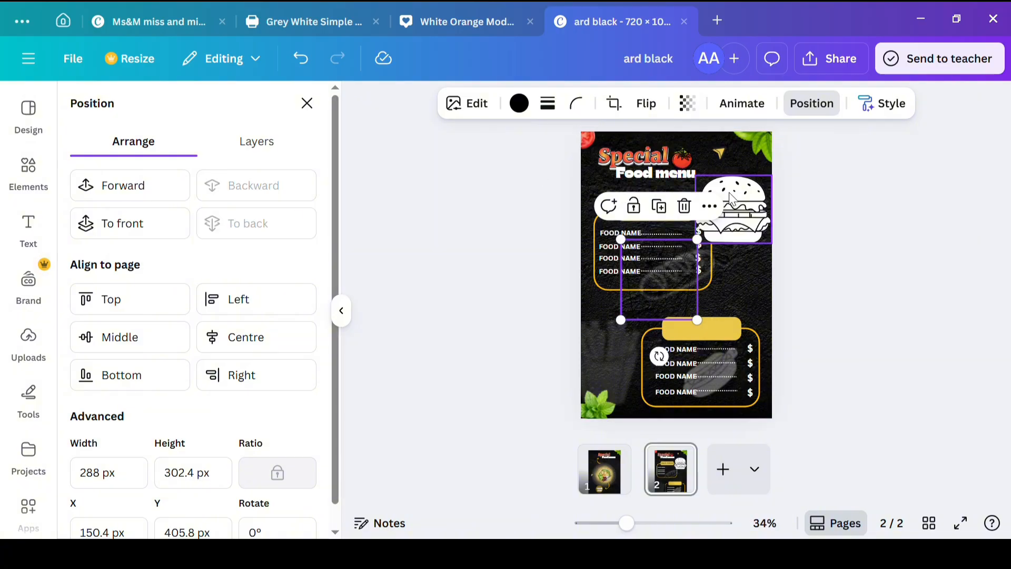
Step: Shrink the burger graphic to about 175 by 156 px and apply a whole-image blur with intensity 73
left_click(708, 237)
left_click_drag(702, 251, 730, 224)
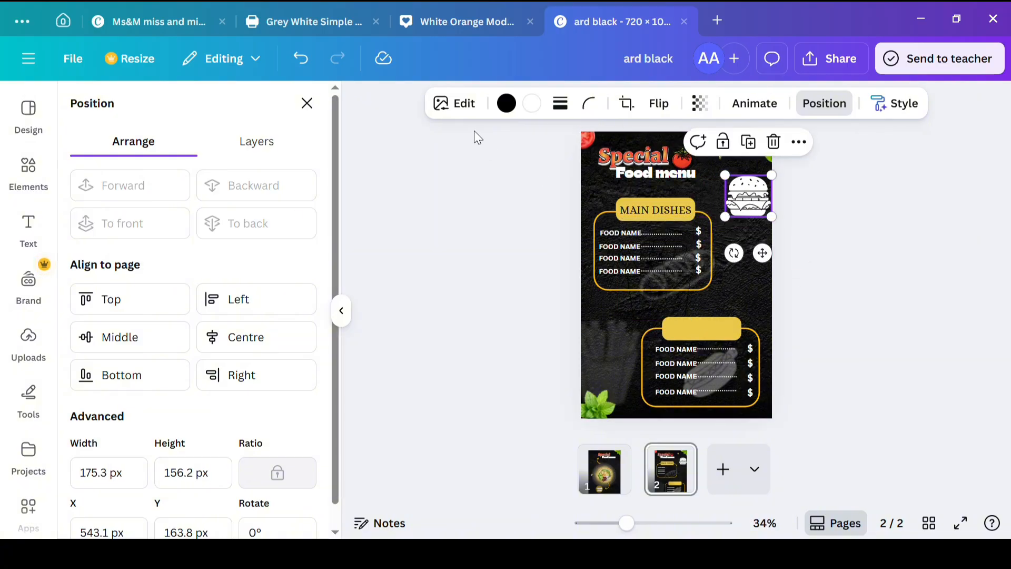
left_click(454, 103)
scroll(122, 320, "down", 5)
left_click(253, 337)
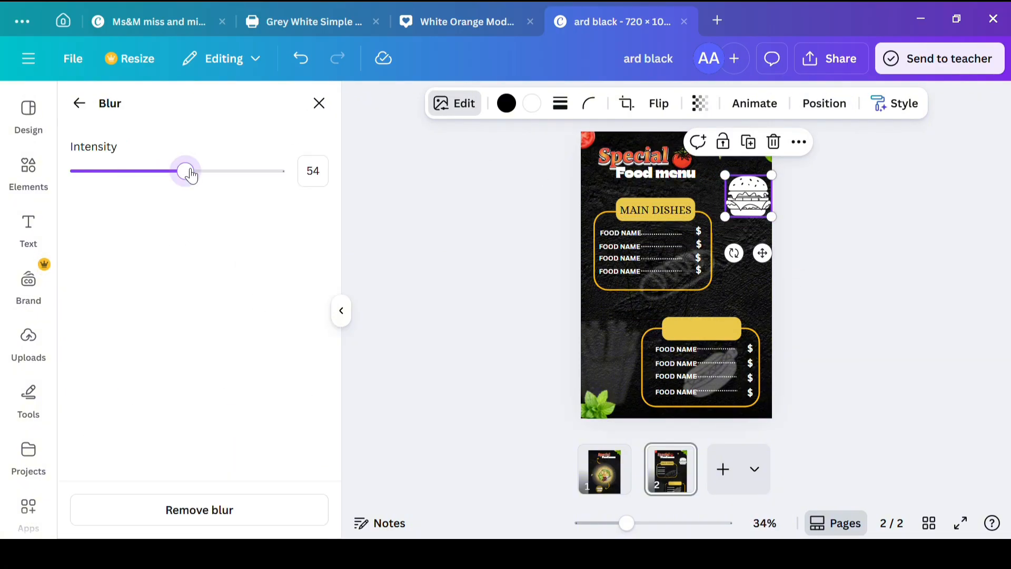
left_click_drag(196, 171, 231, 171)
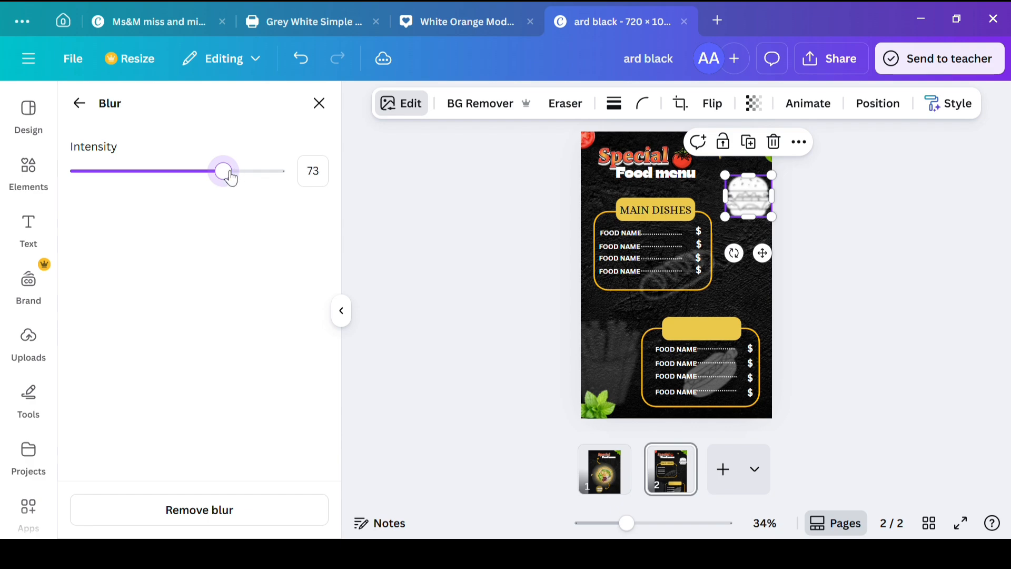
Step: Fade the burger graphic with a lower transparency value and nudge it slightly inward from the page's right edge
left_click(754, 104)
left_click(728, 168)
left_click(456, 259)
left_click(456, 265)
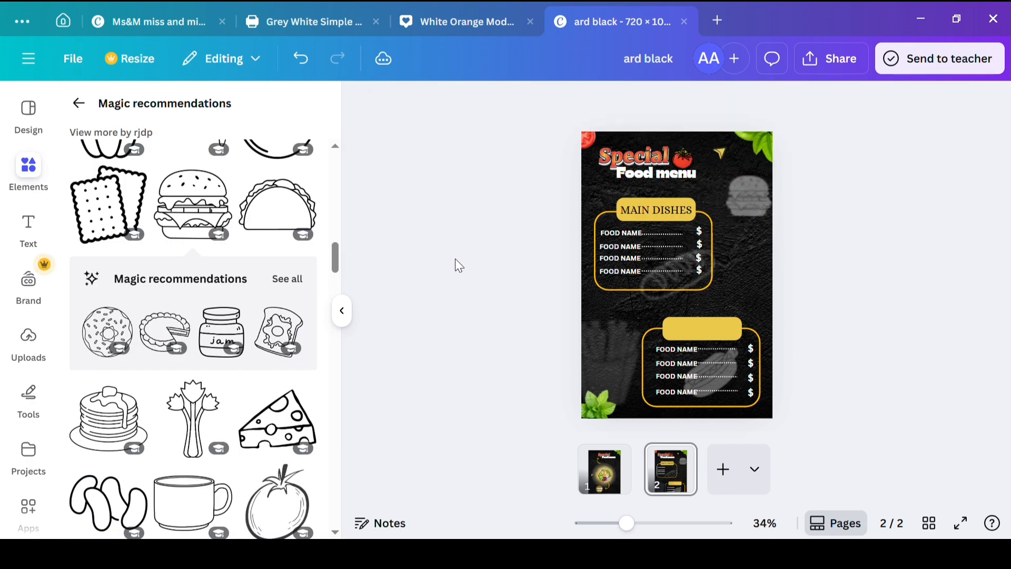
left_click_drag(748, 196, 742, 203)
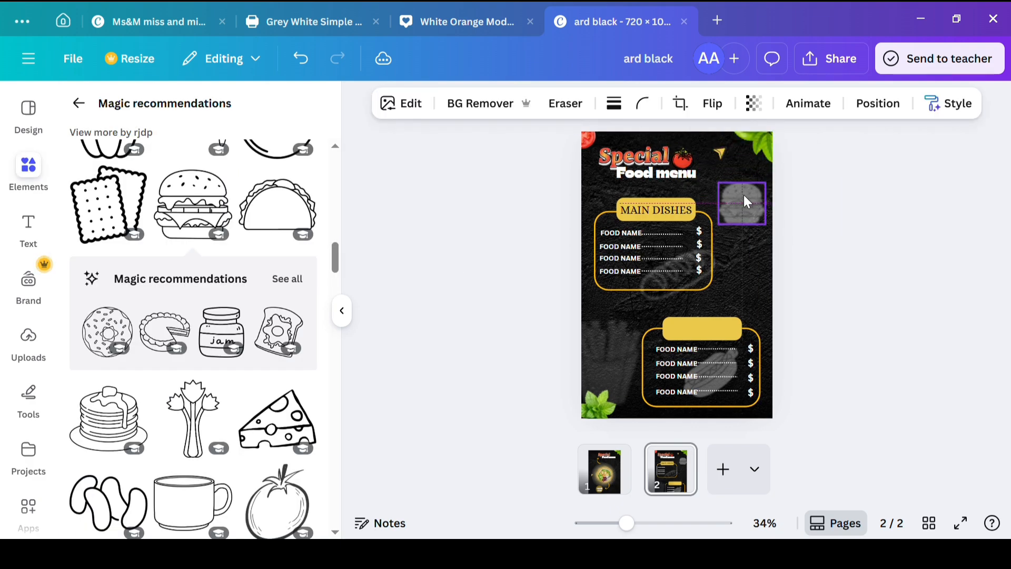
left_click(759, 104)
left_click(420, 265)
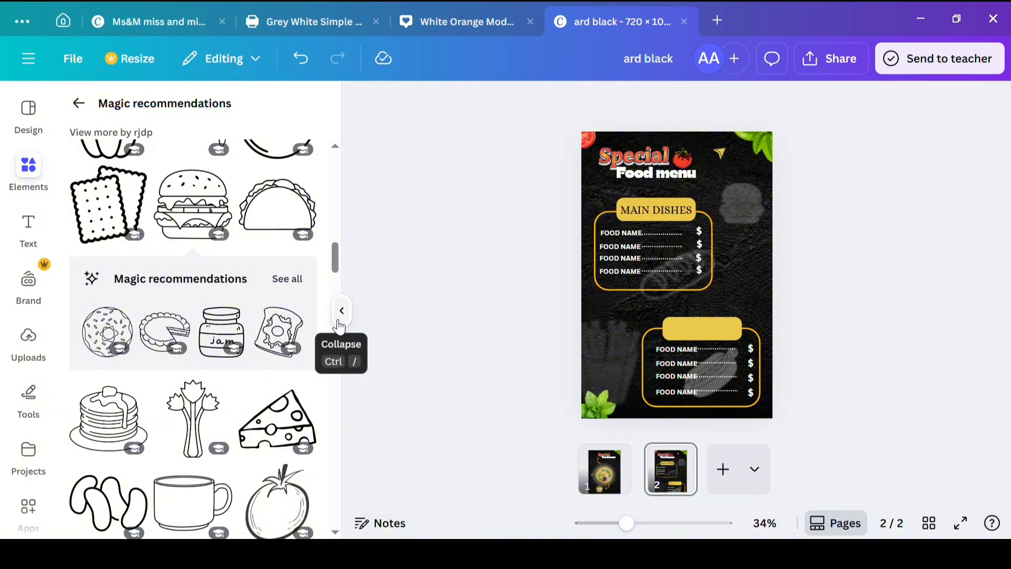
Step: Add a subheading reading SPECIAL and set its font to Alice
left_click(28, 227)
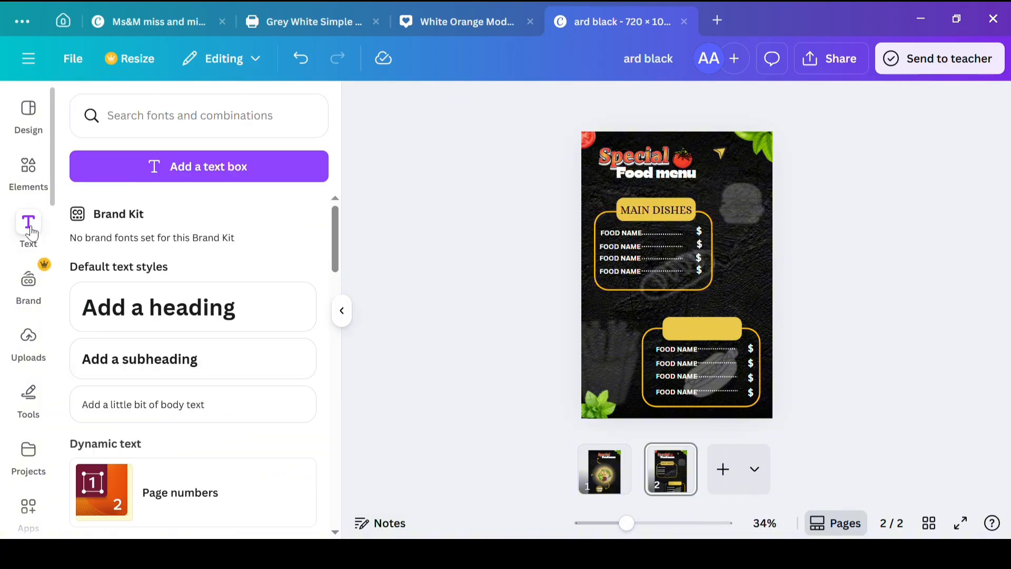
left_click(131, 357)
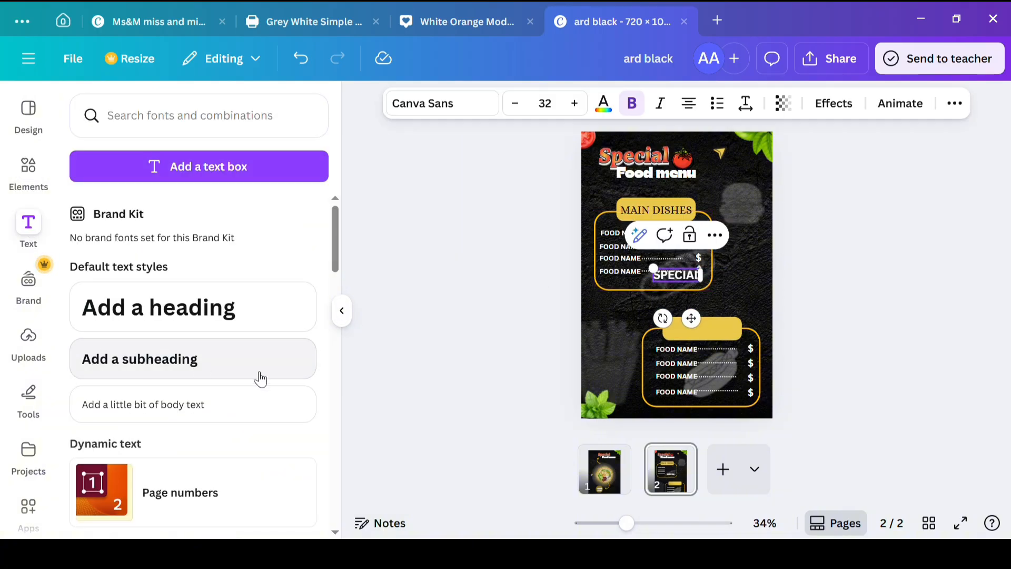
left_click_drag(678, 275, 556, 239)
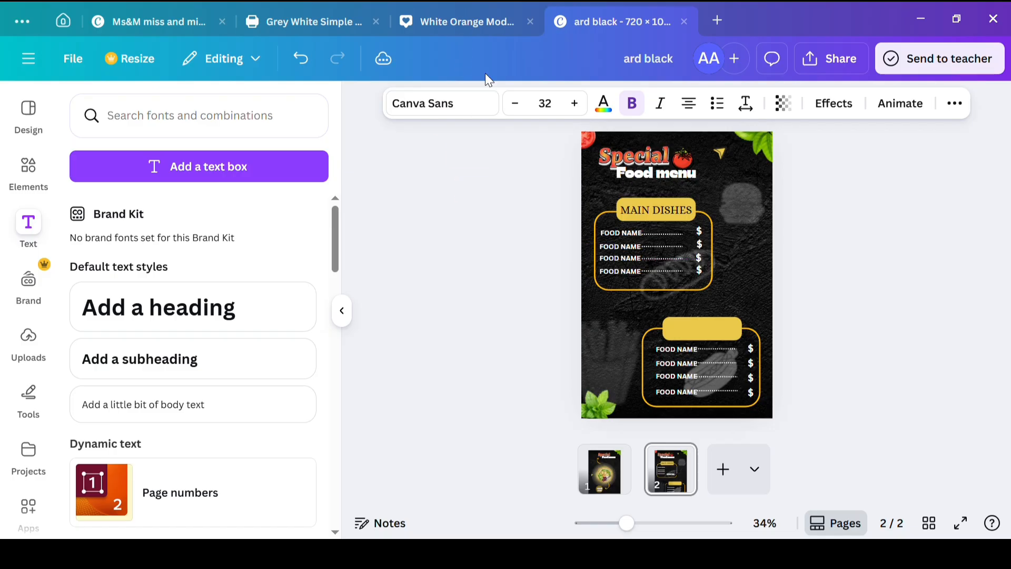
left_click(443, 103)
left_click(180, 412)
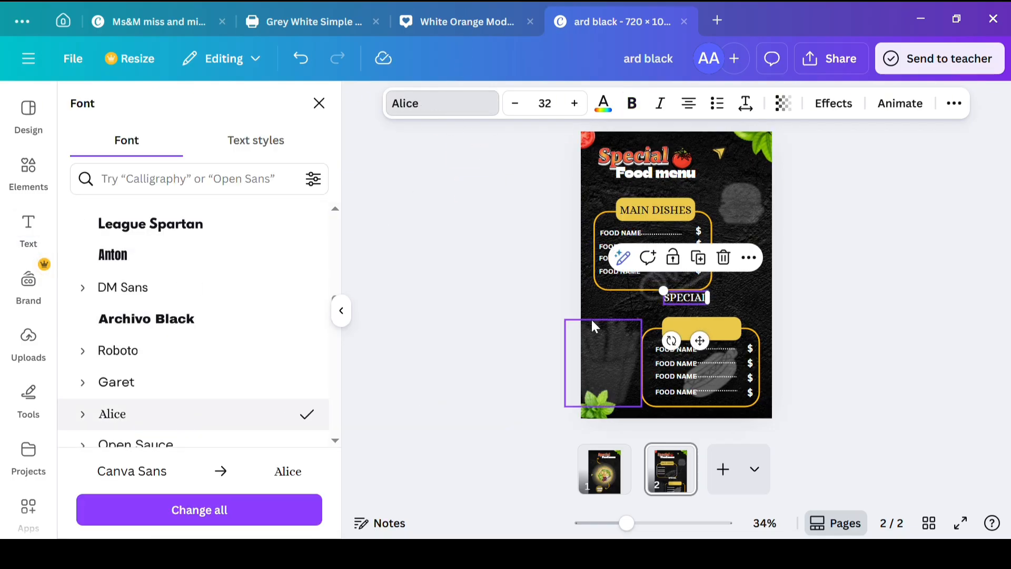
Step: Move the SPECIAL text onto the lower frame's yellow label and colour it black
left_click_drag(689, 295, 683, 328)
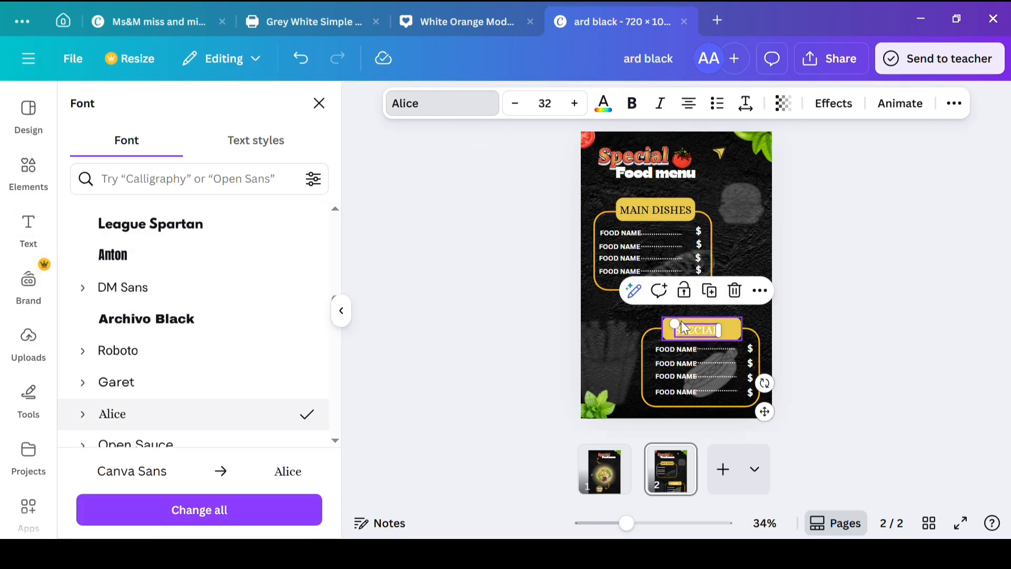
left_click(604, 103)
left_click(435, 341)
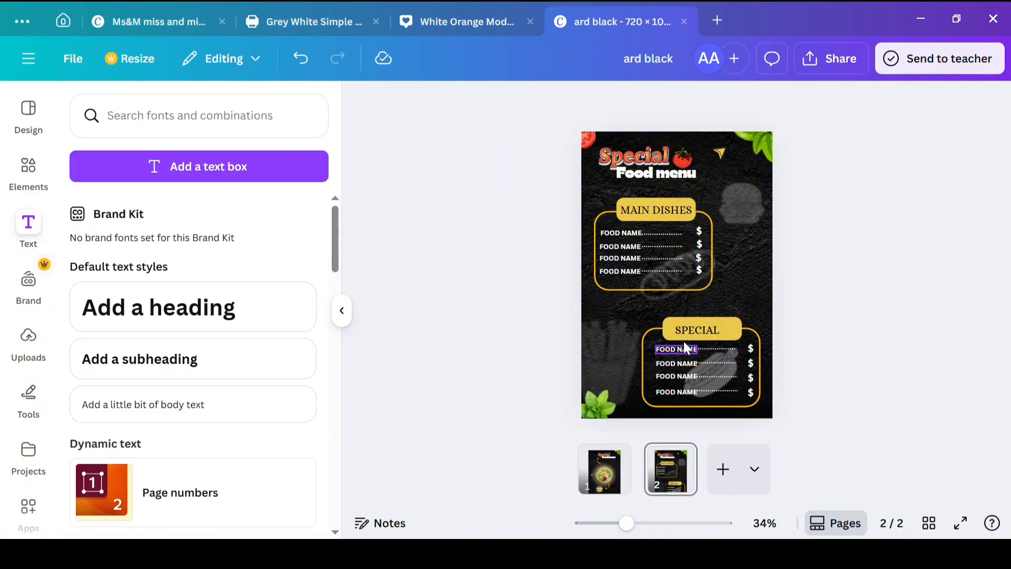
left_click(696, 330)
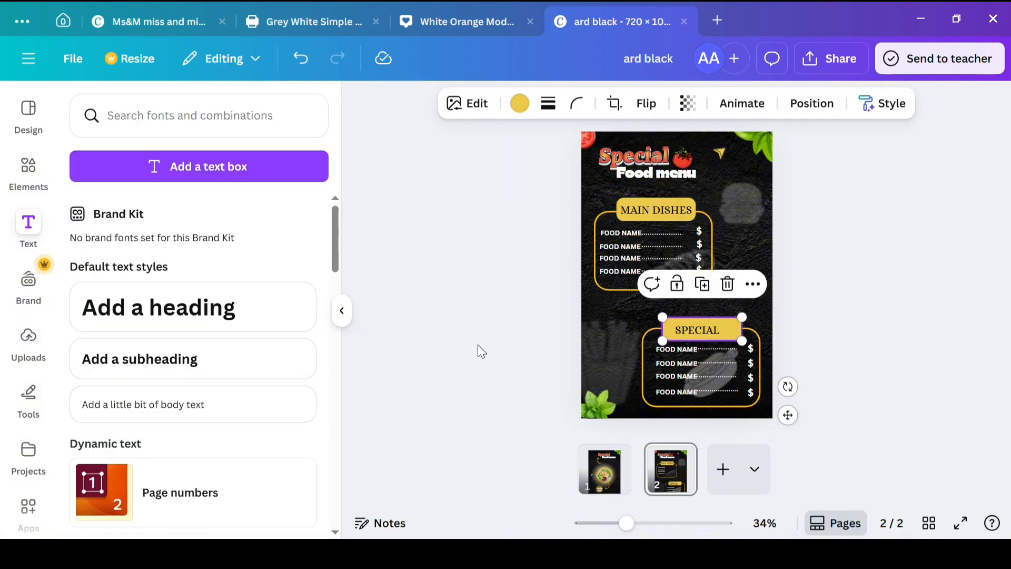
left_click_drag(476, 348, 568, 337)
left_click(685, 337)
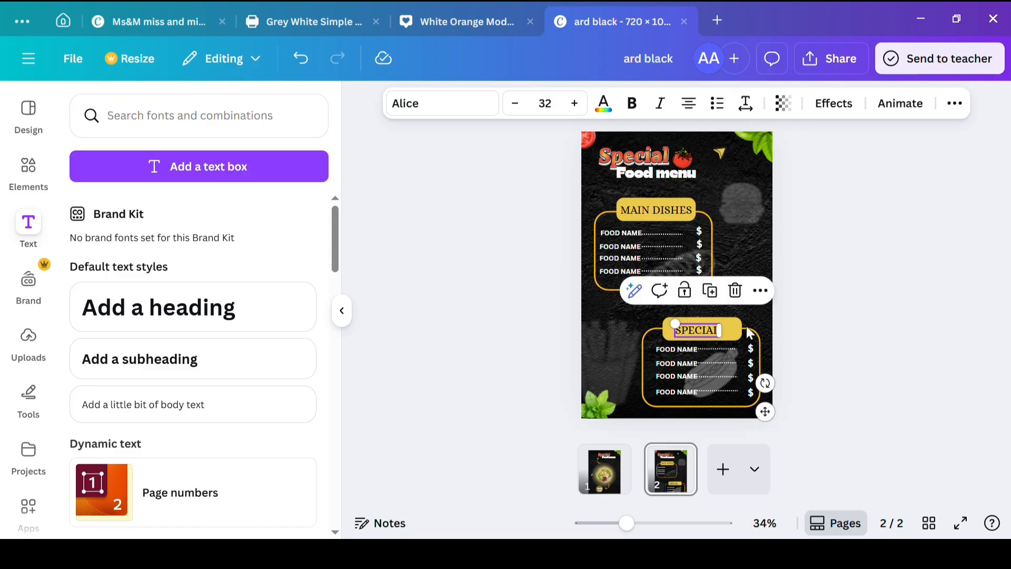
left_click(760, 291)
scroll(816, 205, "down", 2)
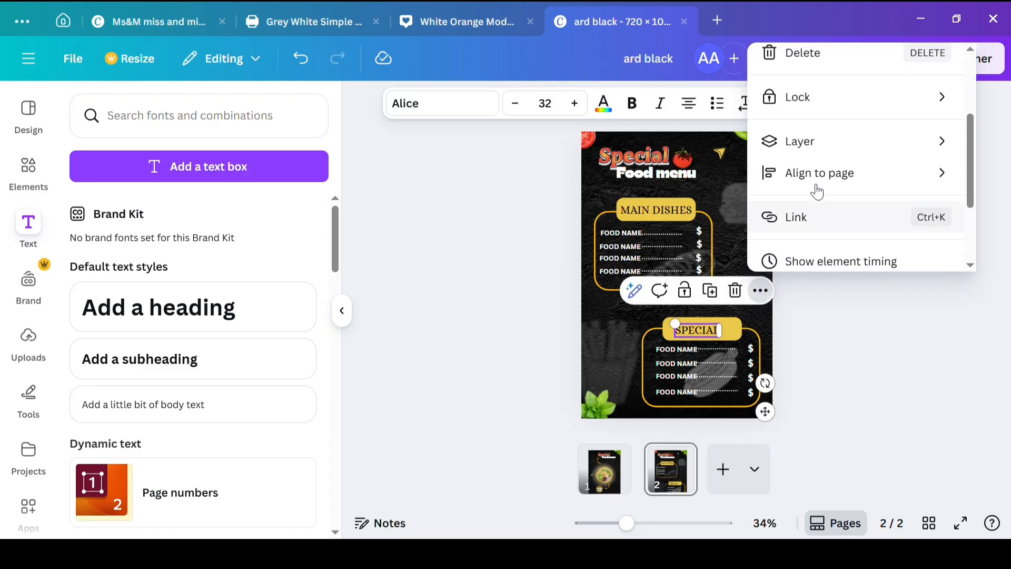
left_click(718, 216)
left_click(687, 336)
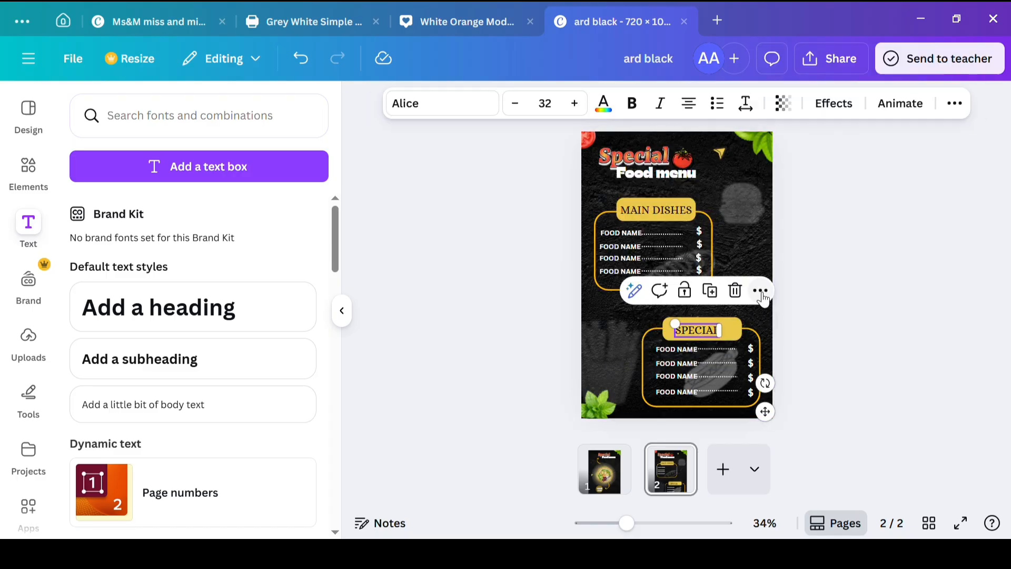
Step: Try aligning the SPECIAL text to the page's middle, and reposition it on the lower frame's yellow label, slightly further right
left_click(761, 294)
scroll(795, 210, "down", 3)
scroll(785, 132, "up", 2)
mouse_move(784, 153)
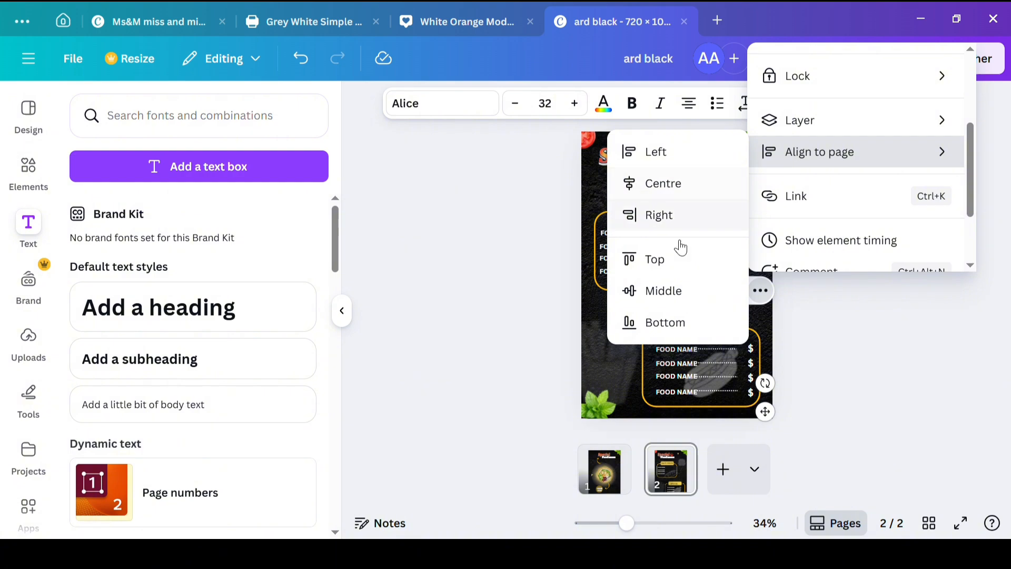
left_click(663, 289)
left_click_drag(698, 278, 703, 332)
left_click(467, 338)
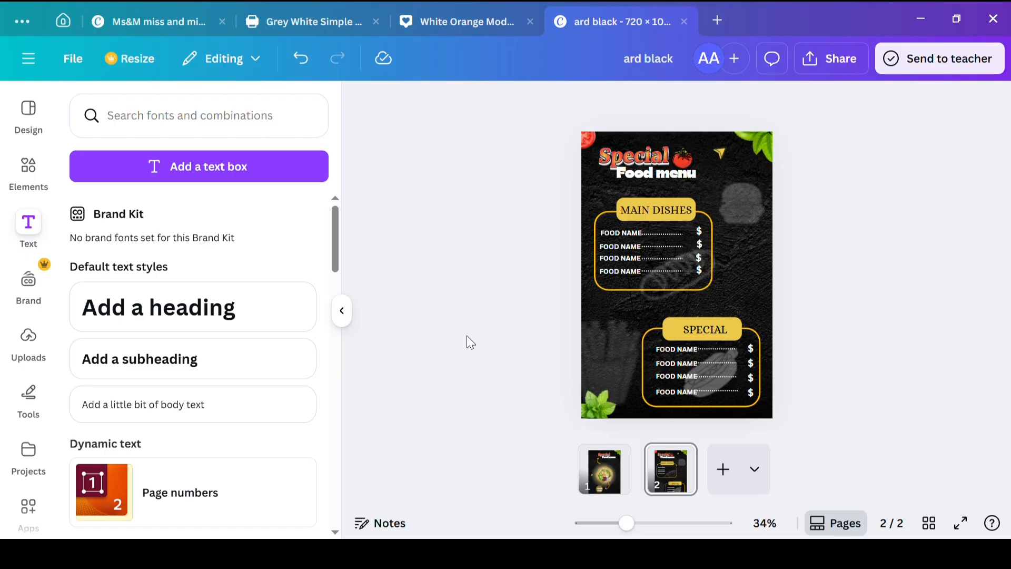
Step: Duplicate the second menu page to create a third page
left_click(680, 474)
right_click(682, 464)
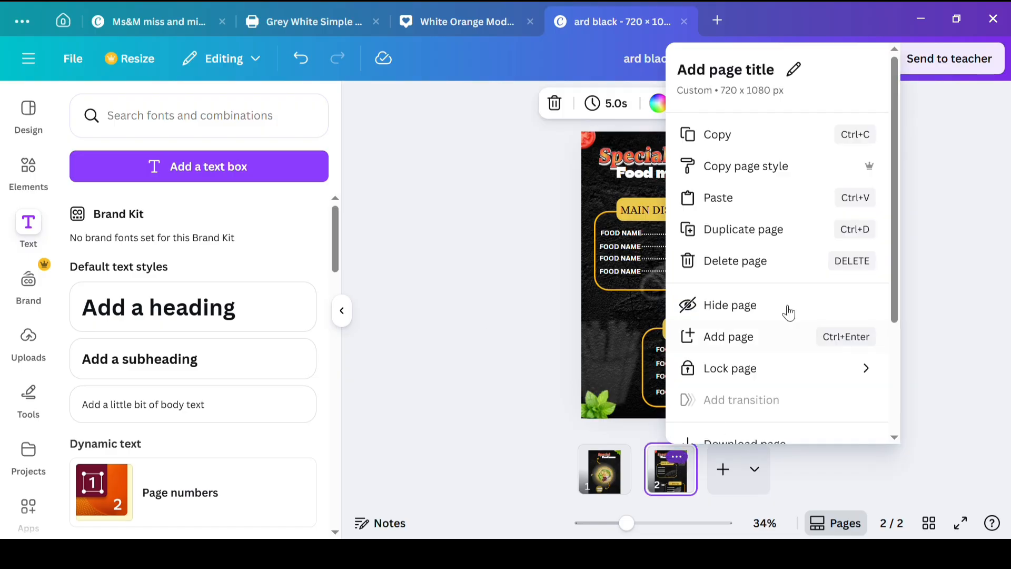
left_click(776, 230)
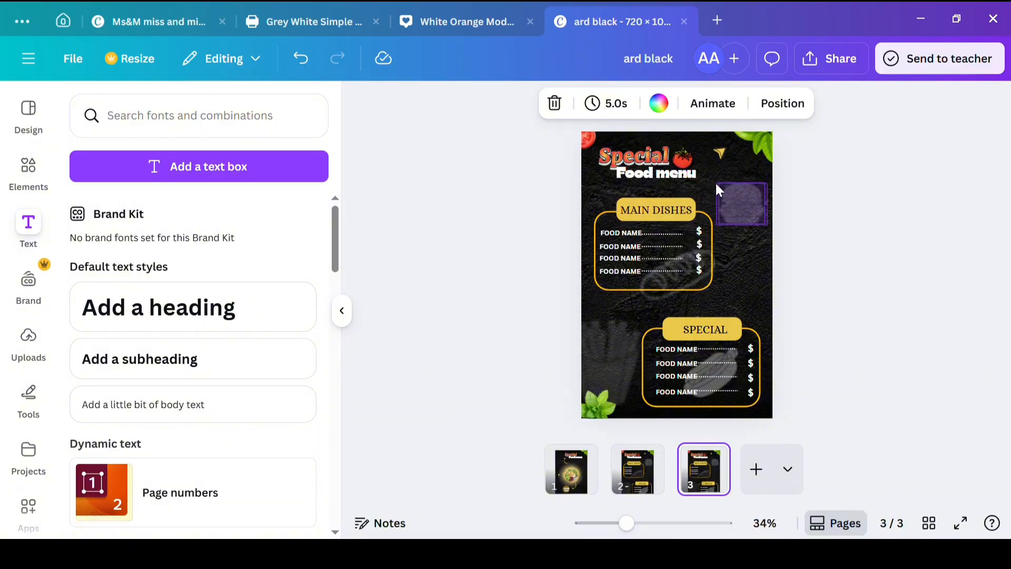
Step: Delete the MAIN DISHES and SPECIAL headings from the yellow labels on the third page
left_click(659, 206)
left_click(660, 206)
key("Delete")
left_click(707, 316)
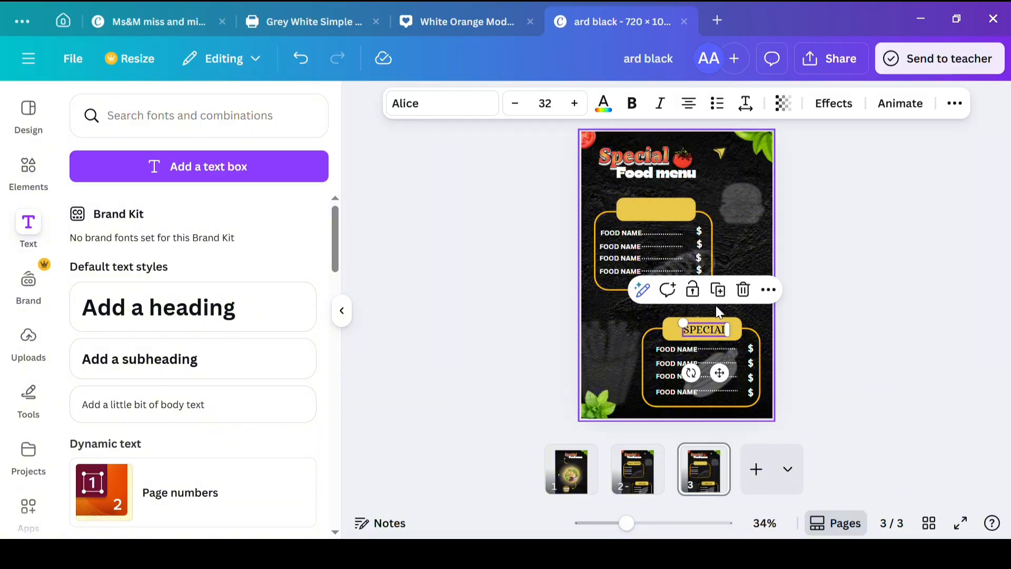
key("Delete")
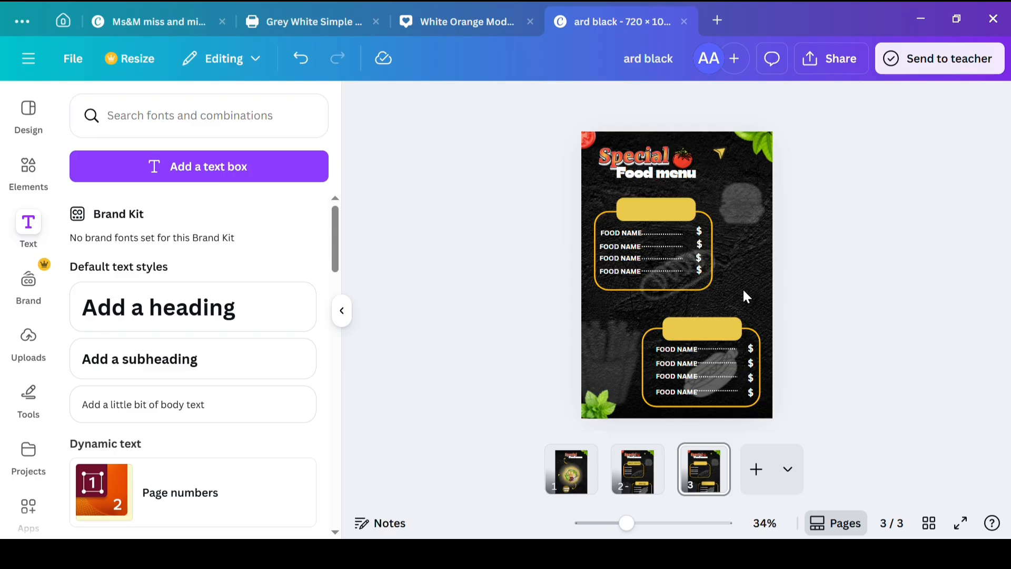
Step: Add a subheading reading BURGER in the Alice font and place it on the third page's lower yellow label
left_click(234, 356)
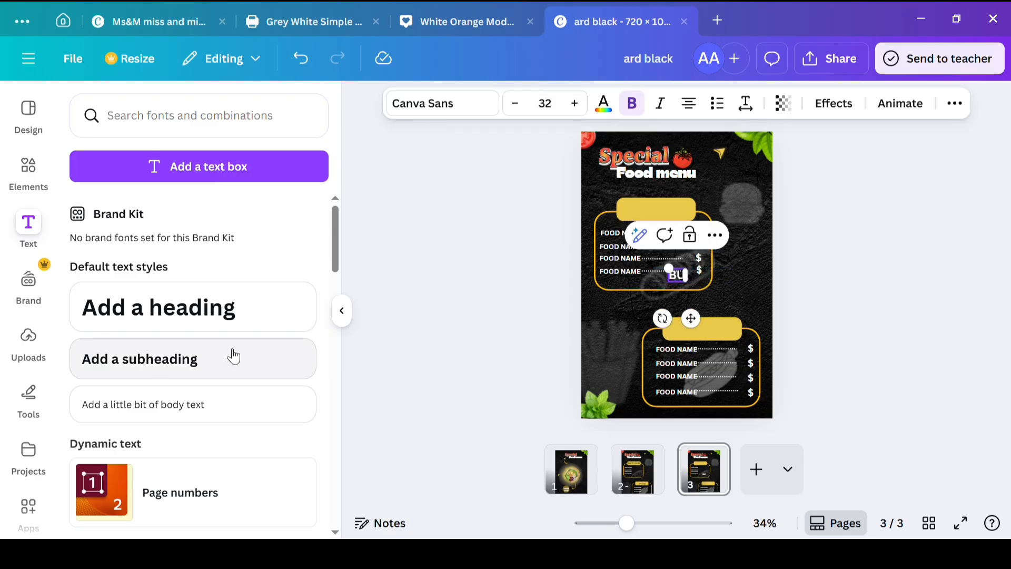
left_click(442, 104)
left_click(122, 414)
left_click_drag(700, 323, 719, 378)
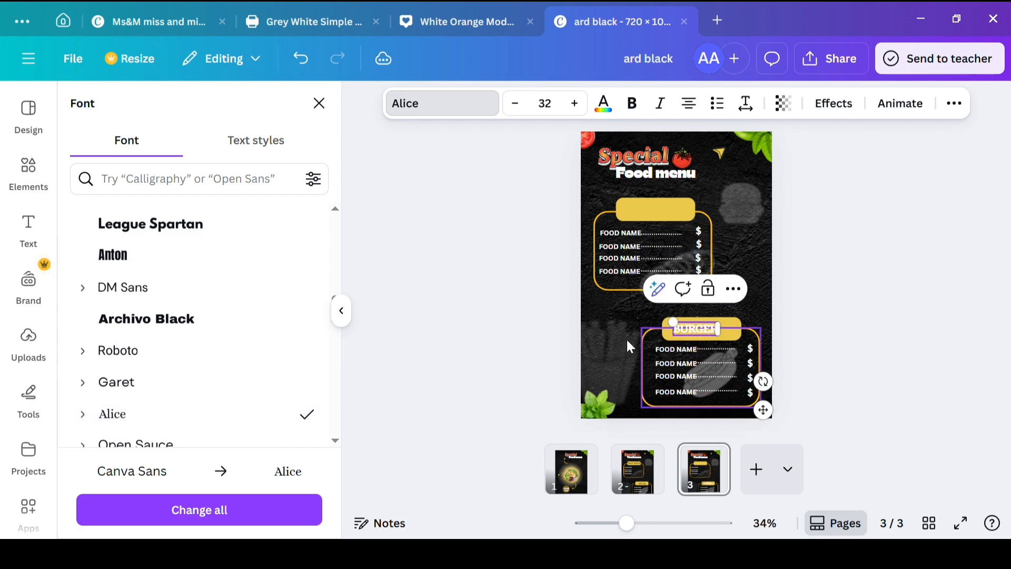
left_click(605, 103)
left_click(424, 260)
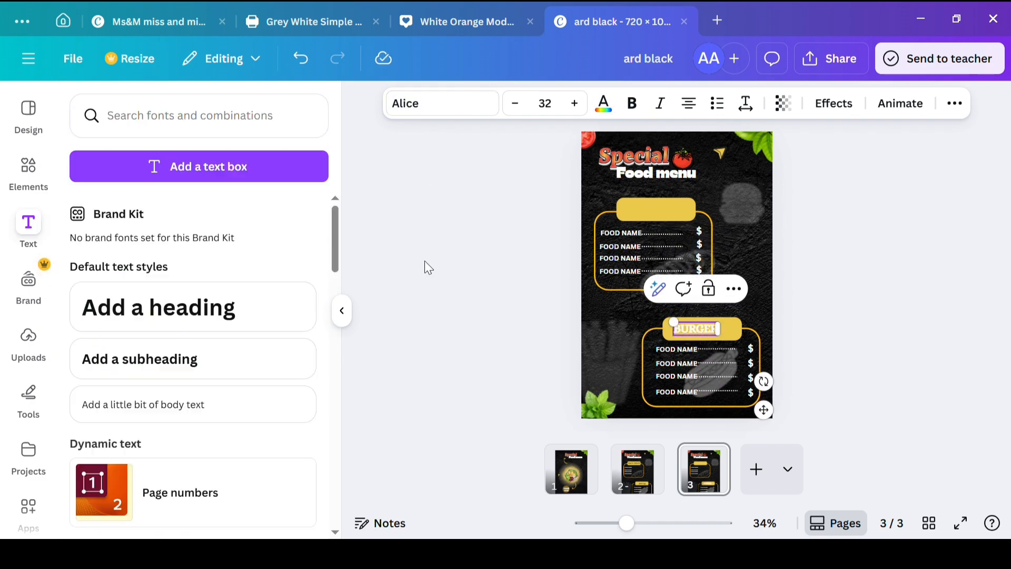
left_click(489, 335)
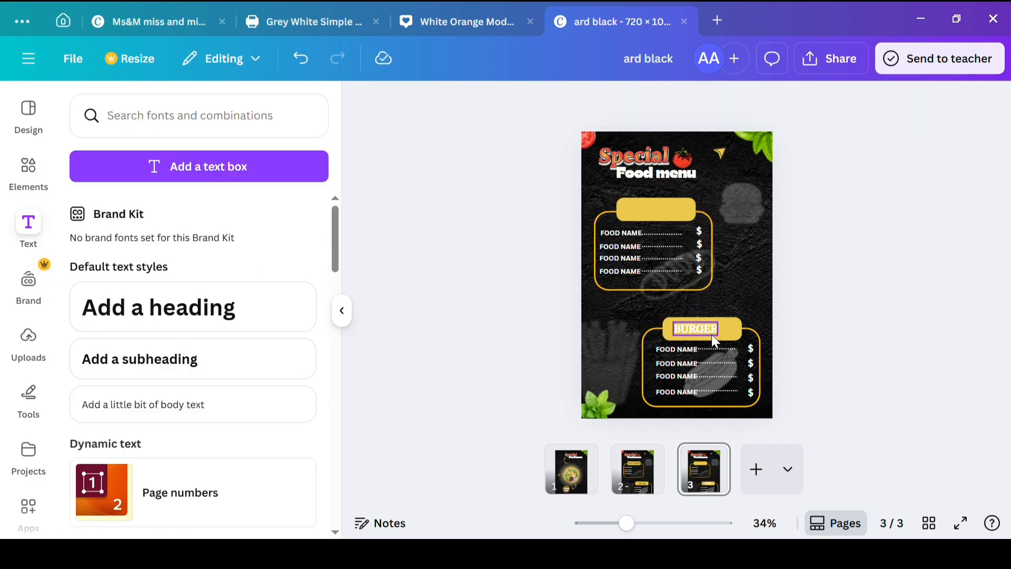
Step: Colour the BURGER heading on the third page's lower yellow label black
left_click(710, 333)
left_click(611, 102)
left_click(122, 219)
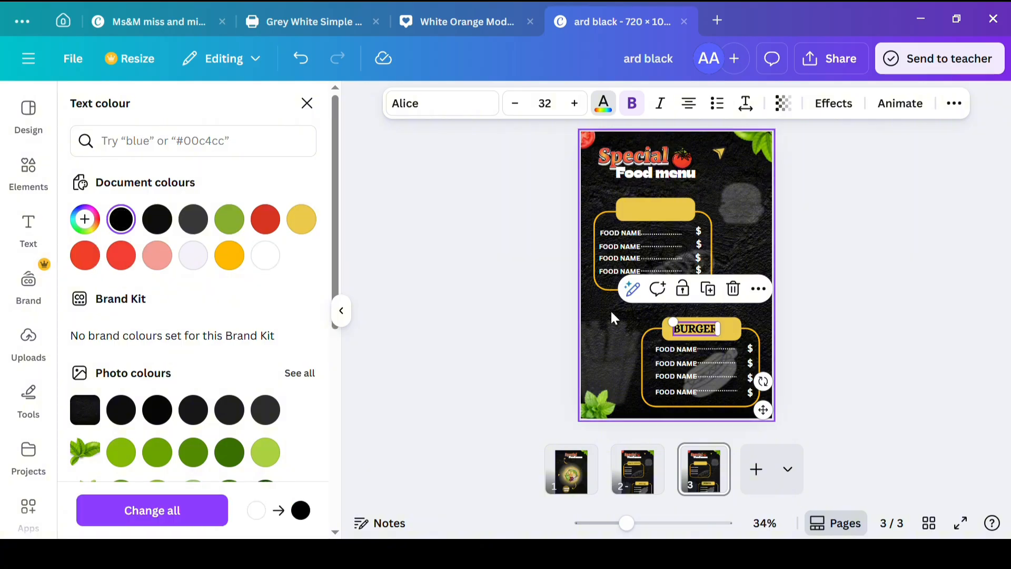
Step: Duplicate the BURGER heading onto the third page's upper yellow label and change the copy's text to PIZZA
left_click(708, 288)
left_click_drag(702, 330, 670, 214)
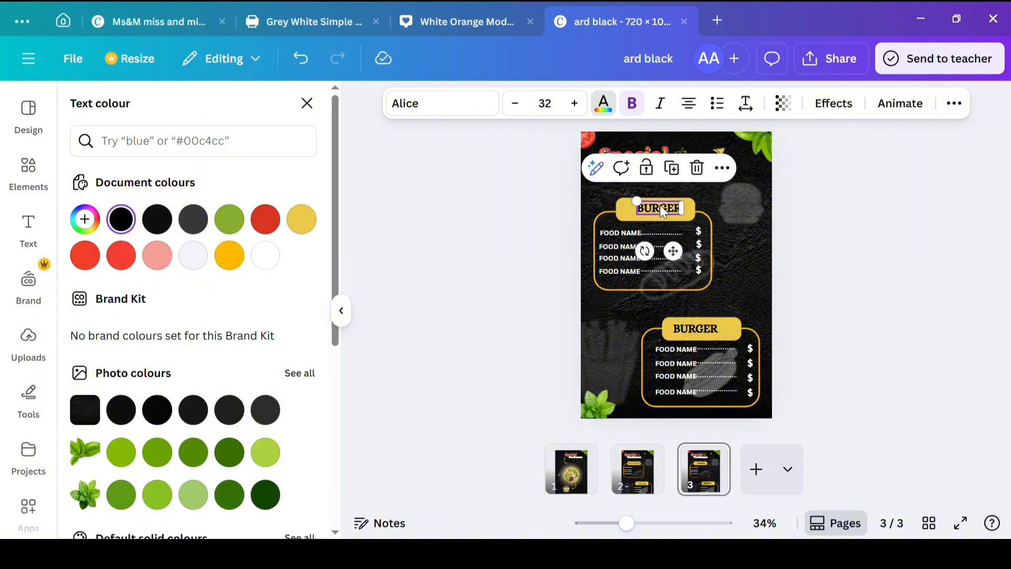
double_click(670, 213)
type("PIZZA")
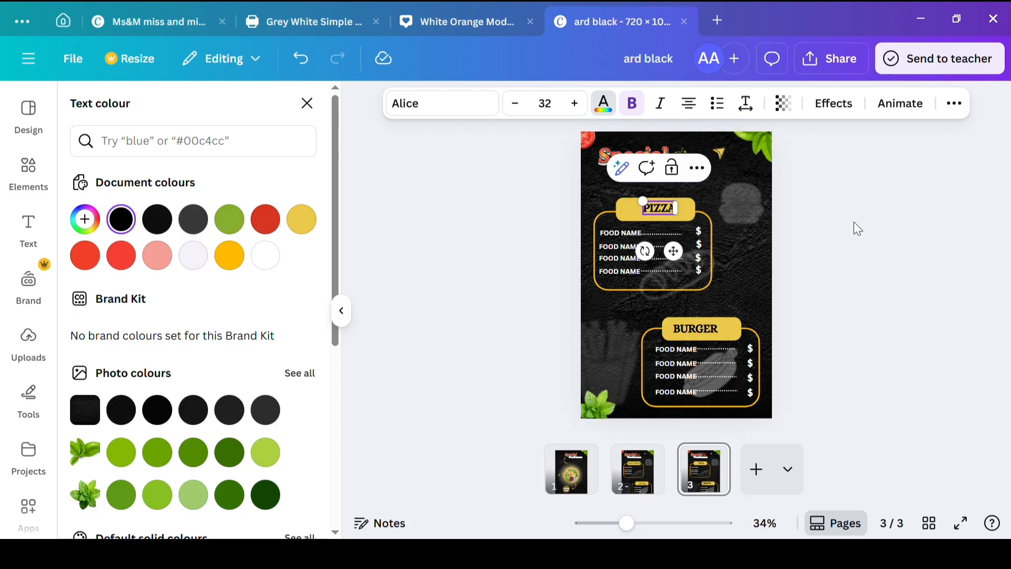
left_click(936, 273)
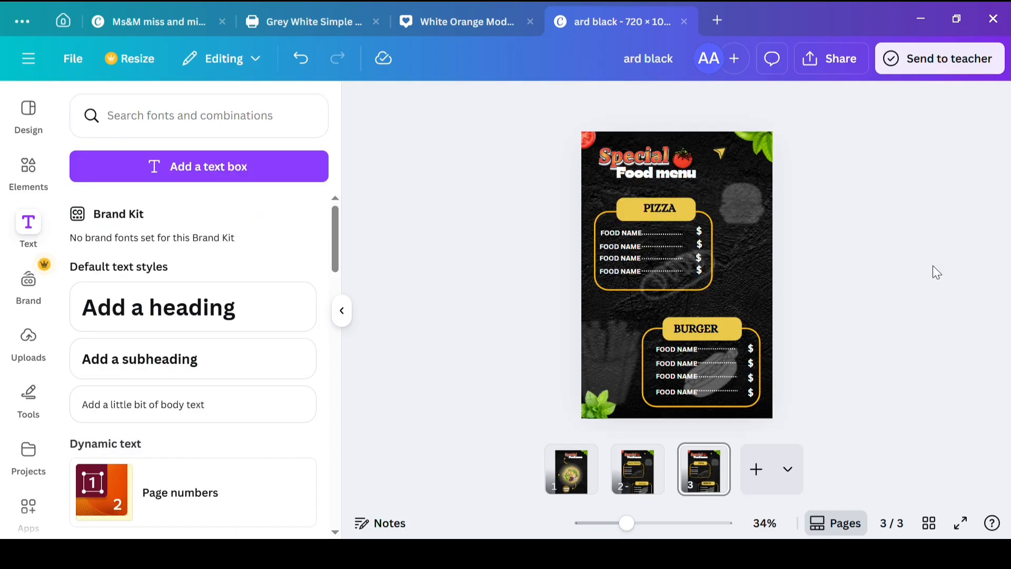
Step: Centre the PIZZA and BURGER headings on their yellow labels by shifting PIZZA slightly left and BURGER slightly right
left_click_drag(670, 206, 665, 207)
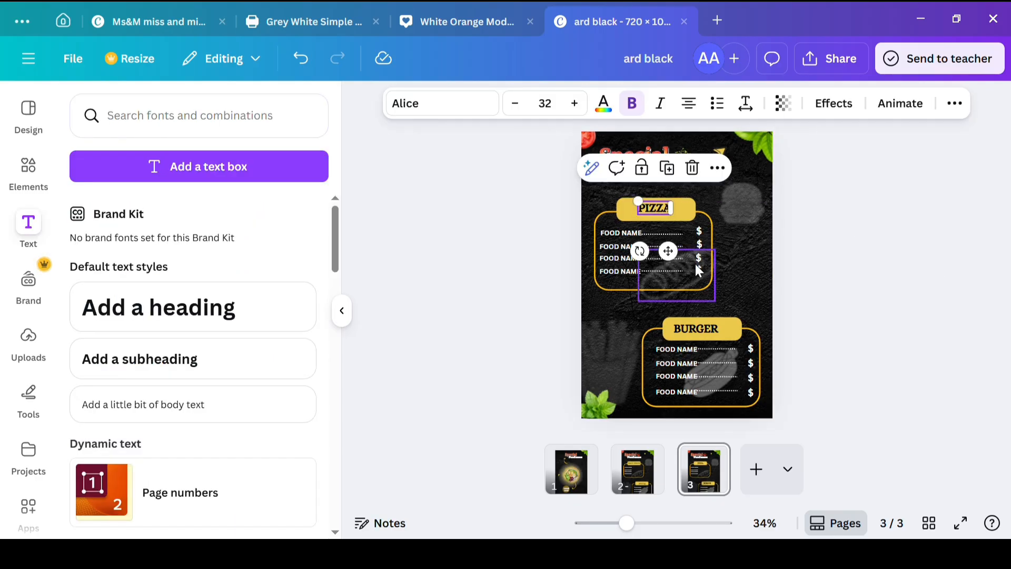
left_click_drag(704, 333, 710, 335)
left_click(466, 304)
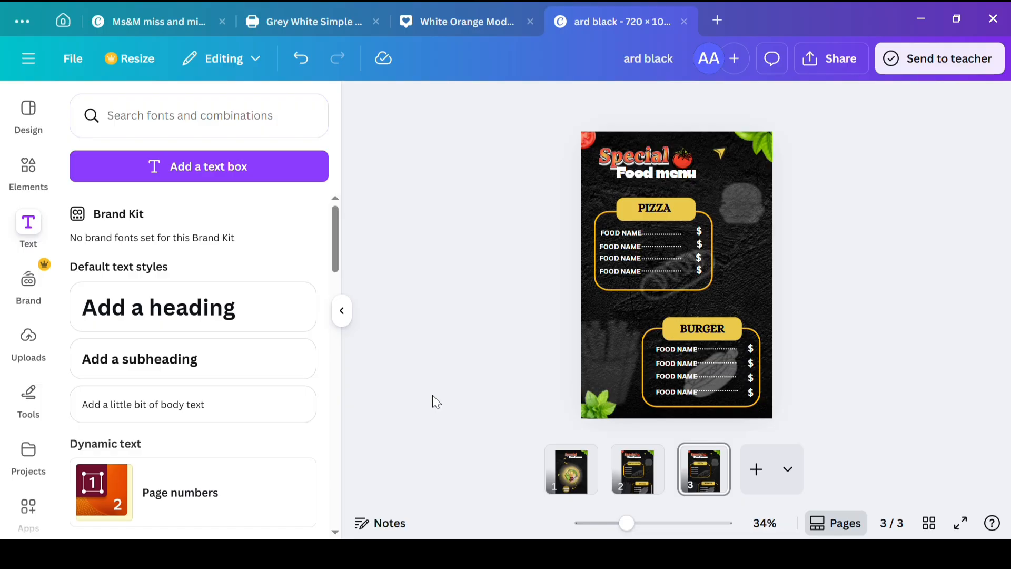
Step: Try the Flow, Match & Move and Stack transitions between the first and second pages, and set the transition back to None
left_click(608, 489)
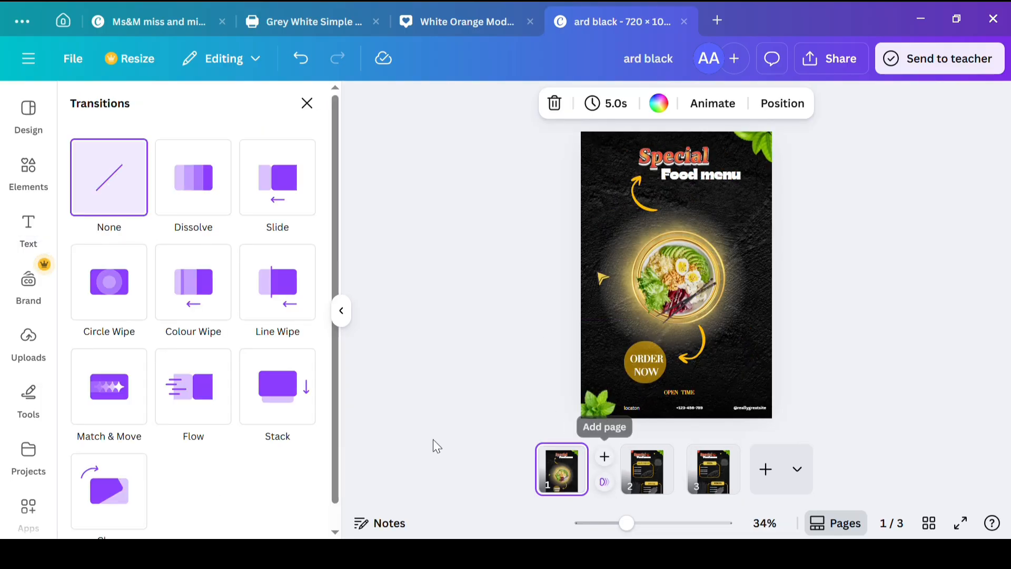
left_click(223, 389)
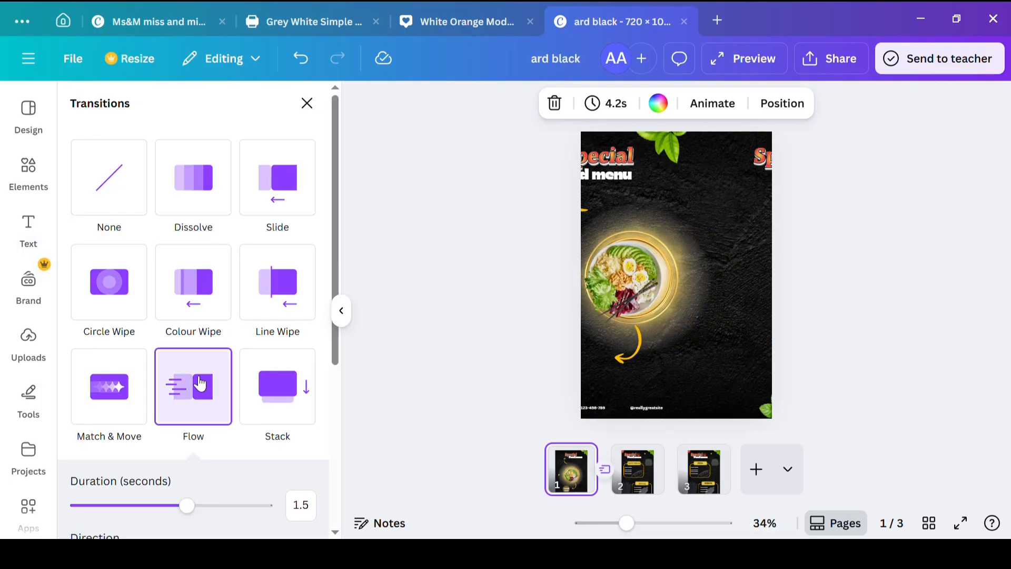
left_click(124, 385)
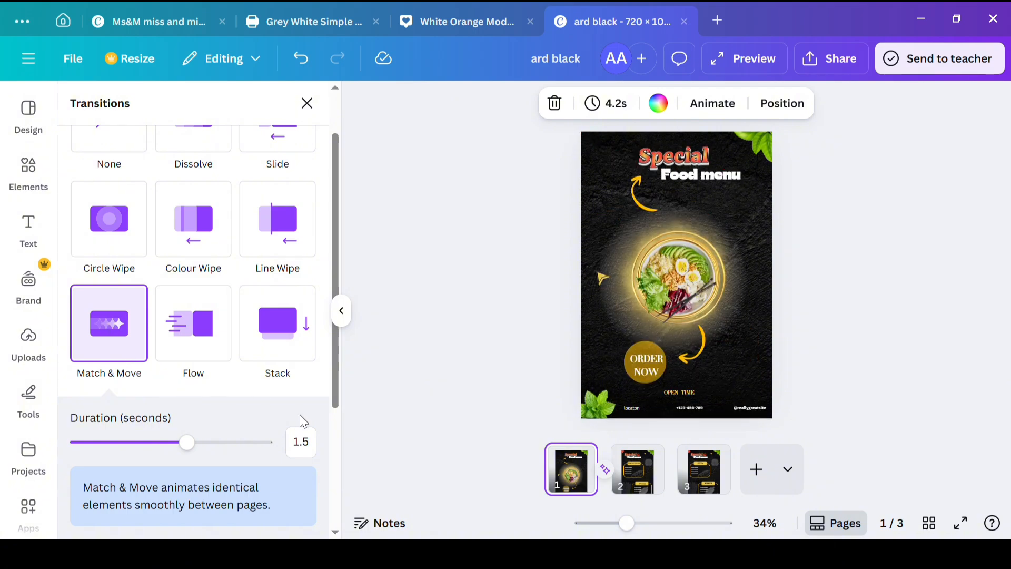
left_click(190, 337)
left_click(277, 312)
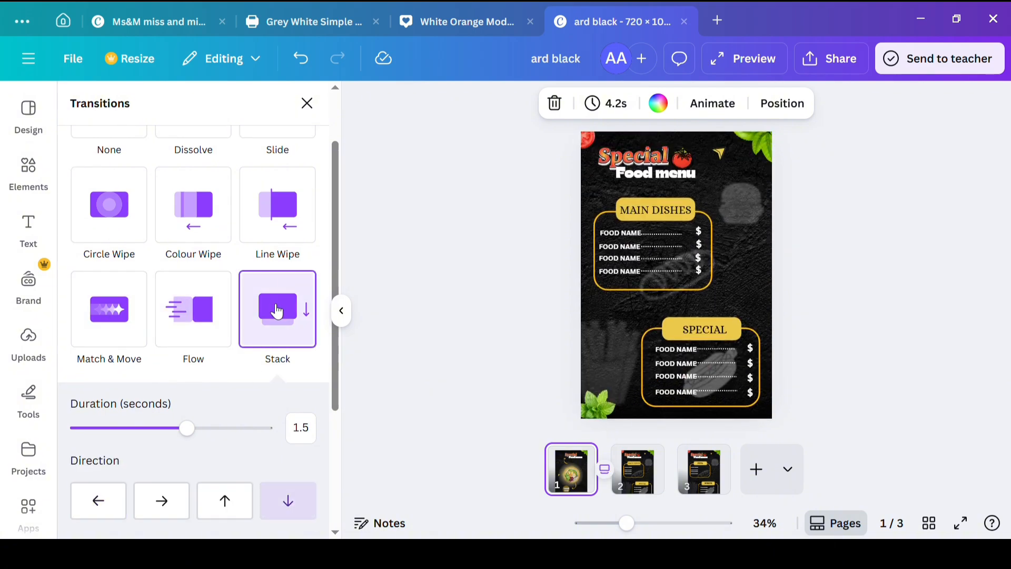
scroll(271, 226, "down", 3)
scroll(273, 224, "up", 5)
left_click(100, 194)
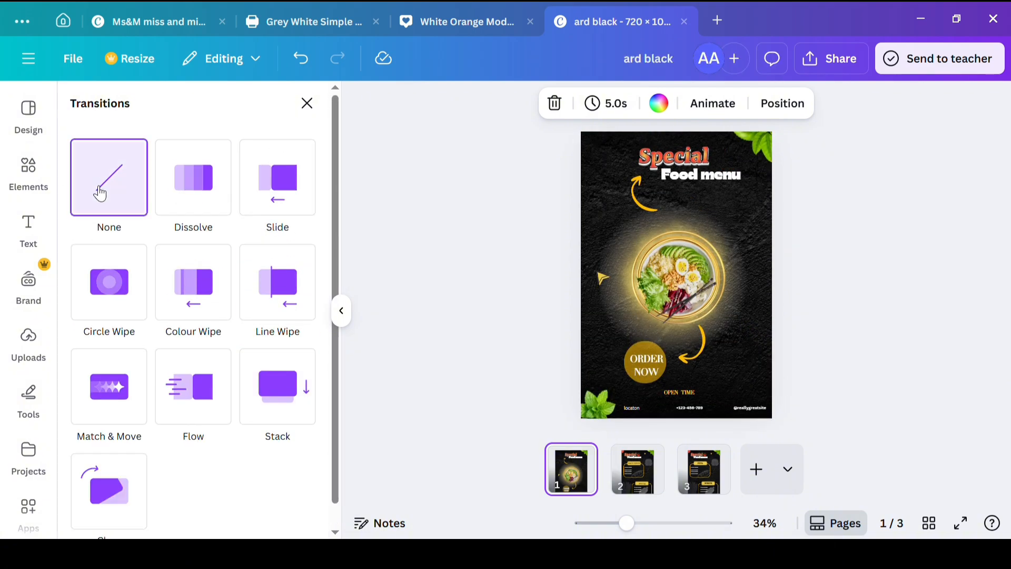